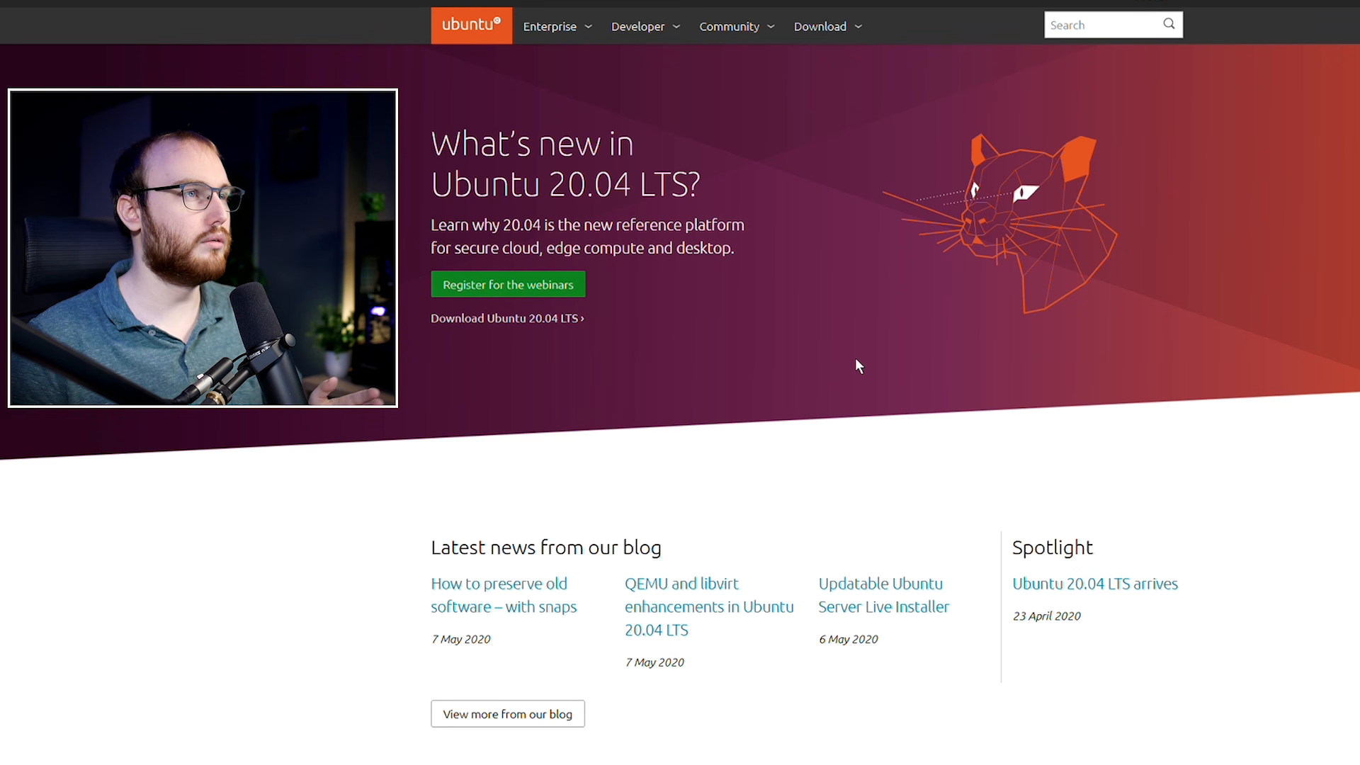
# Step: Request the Ubuntu Desktop 20.04 LTS download from the Ubuntu site and dismiss the ISO save dialog
pyautogui.click(819, 29)
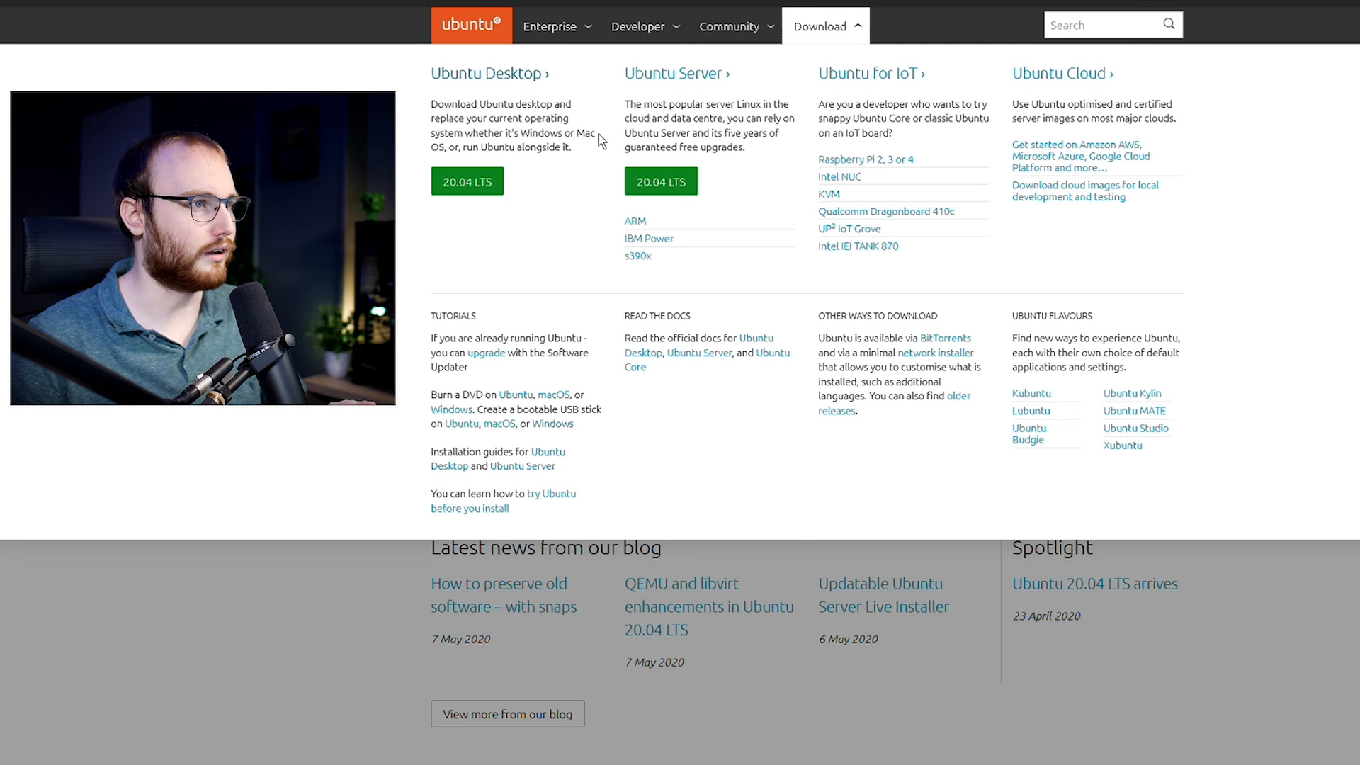
pyautogui.click(463, 187)
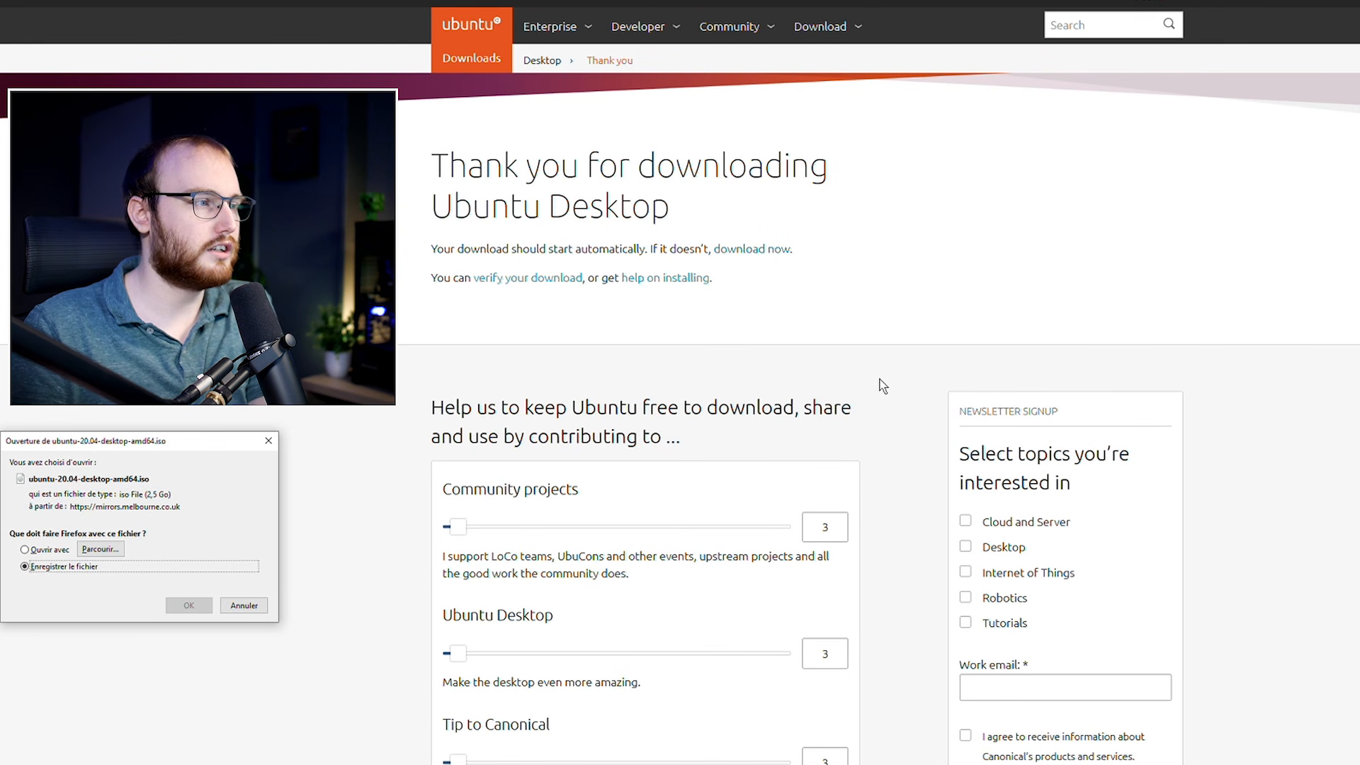
pyautogui.click(250, 607)
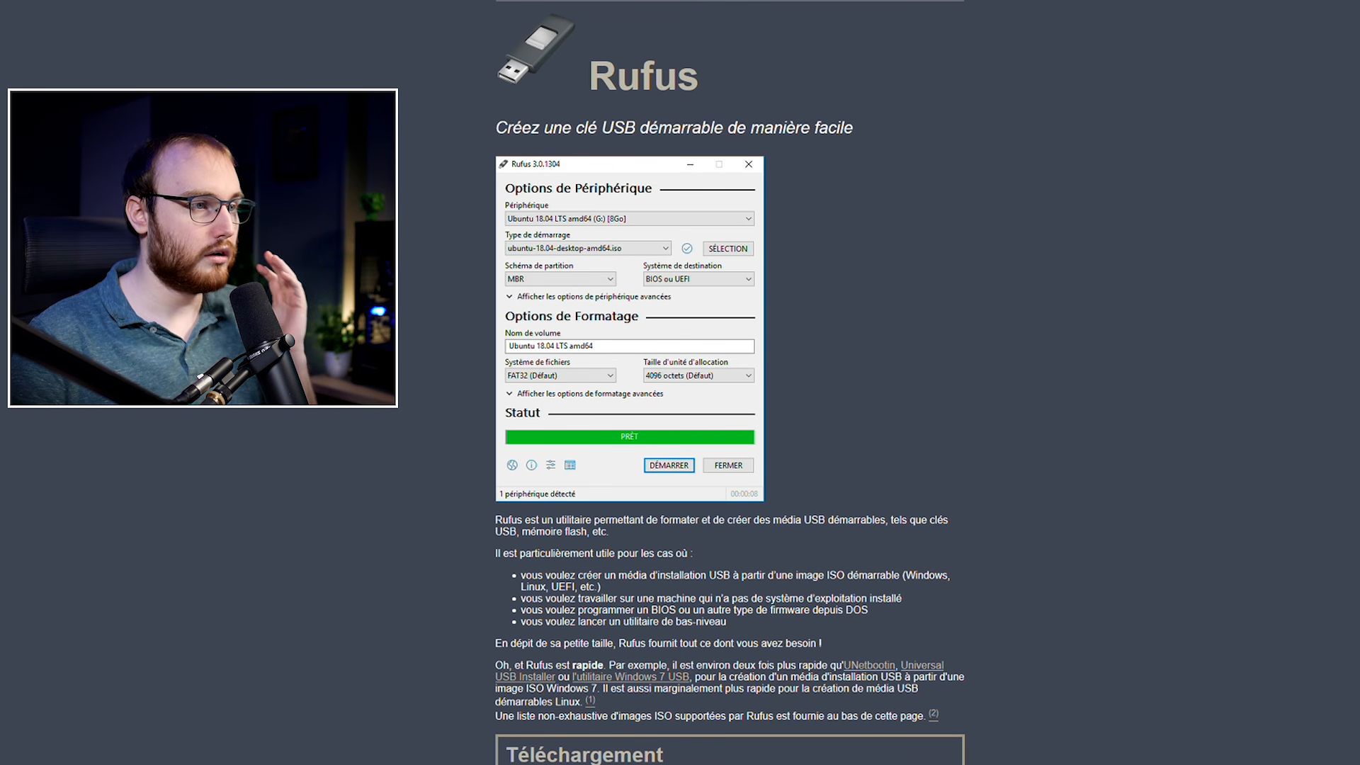
# Step: Launch rufus-3.10p.exe from the desktop, allowing it to make changes to the device and declining online update checks
pyautogui.scroll(-5, 1121, 549)
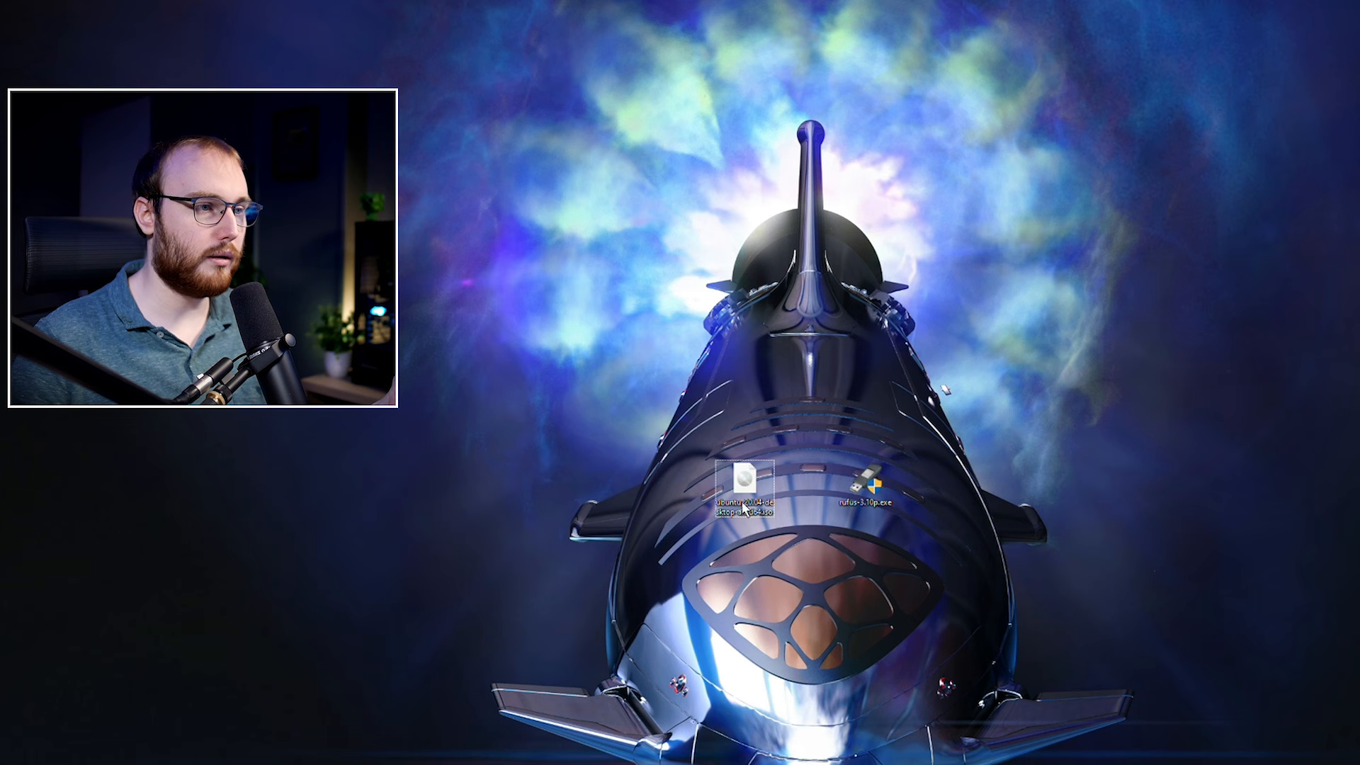
pyautogui.moveTo(749, 485); pyautogui.dragTo(752, 494)
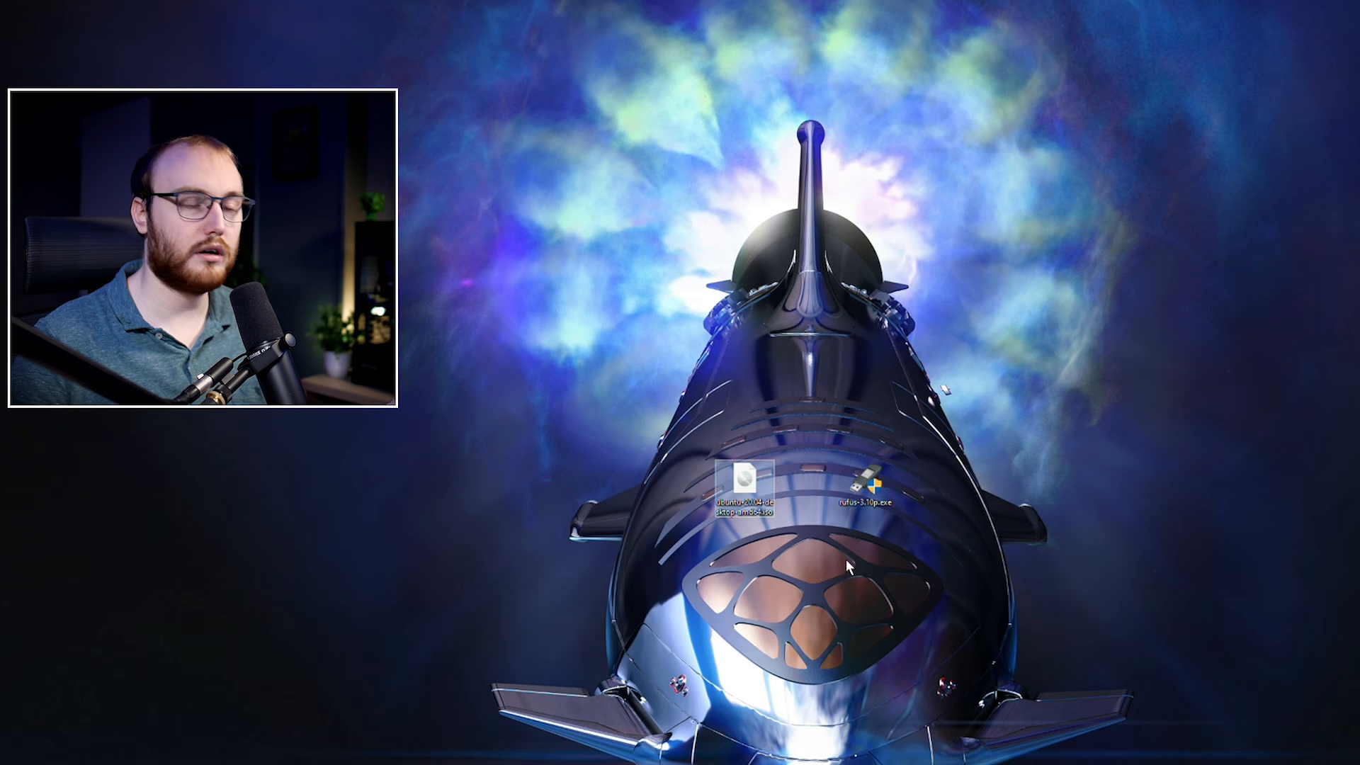
pyautogui.moveTo(870, 500); pyautogui.dragTo(858, 509)
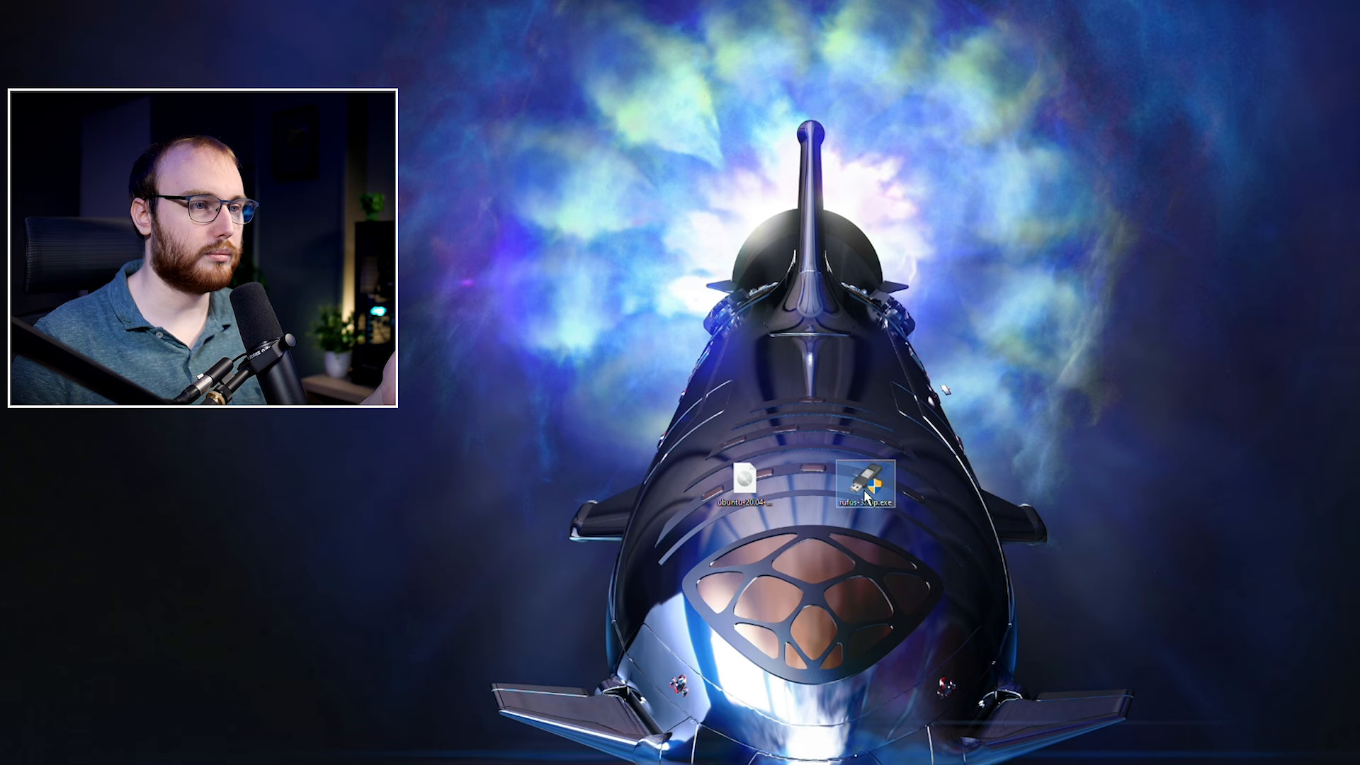
pyautogui.doubleClick(864, 490)
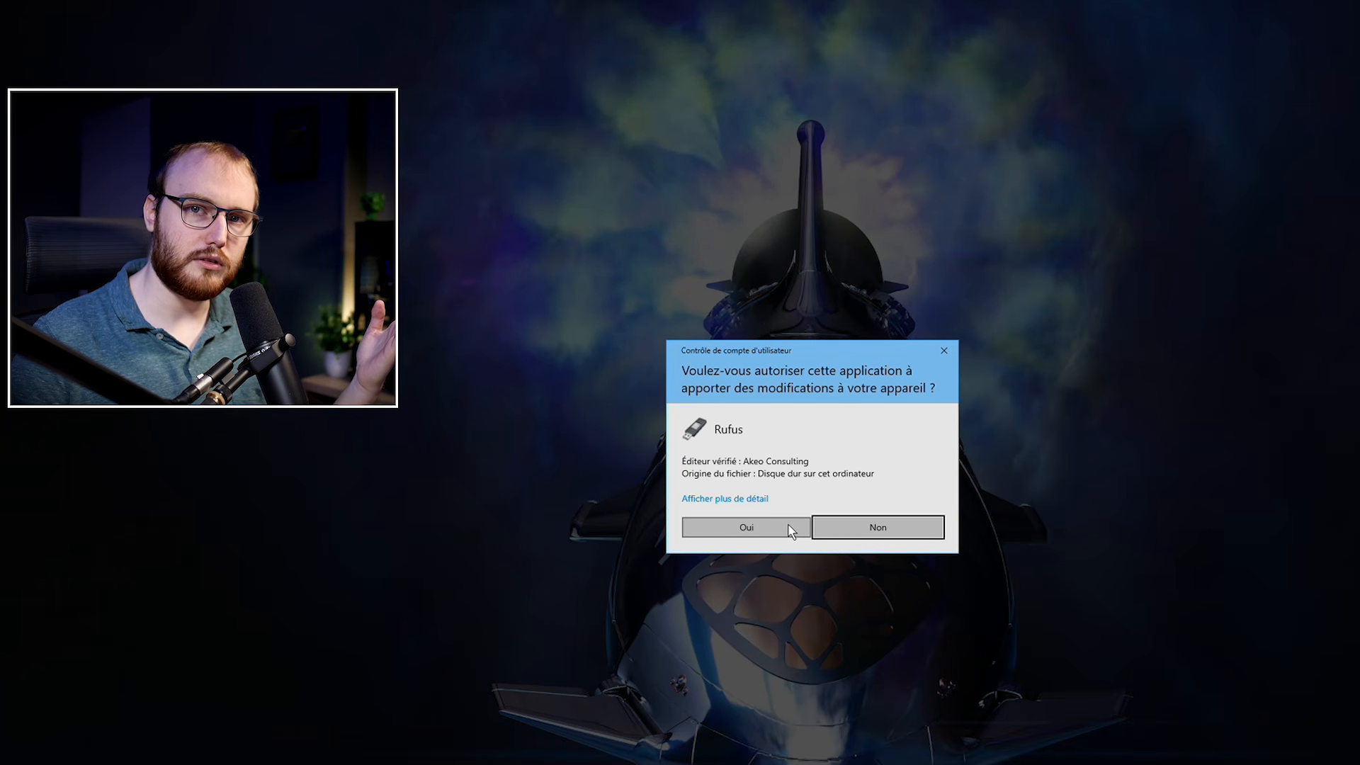
pyautogui.click(790, 529)
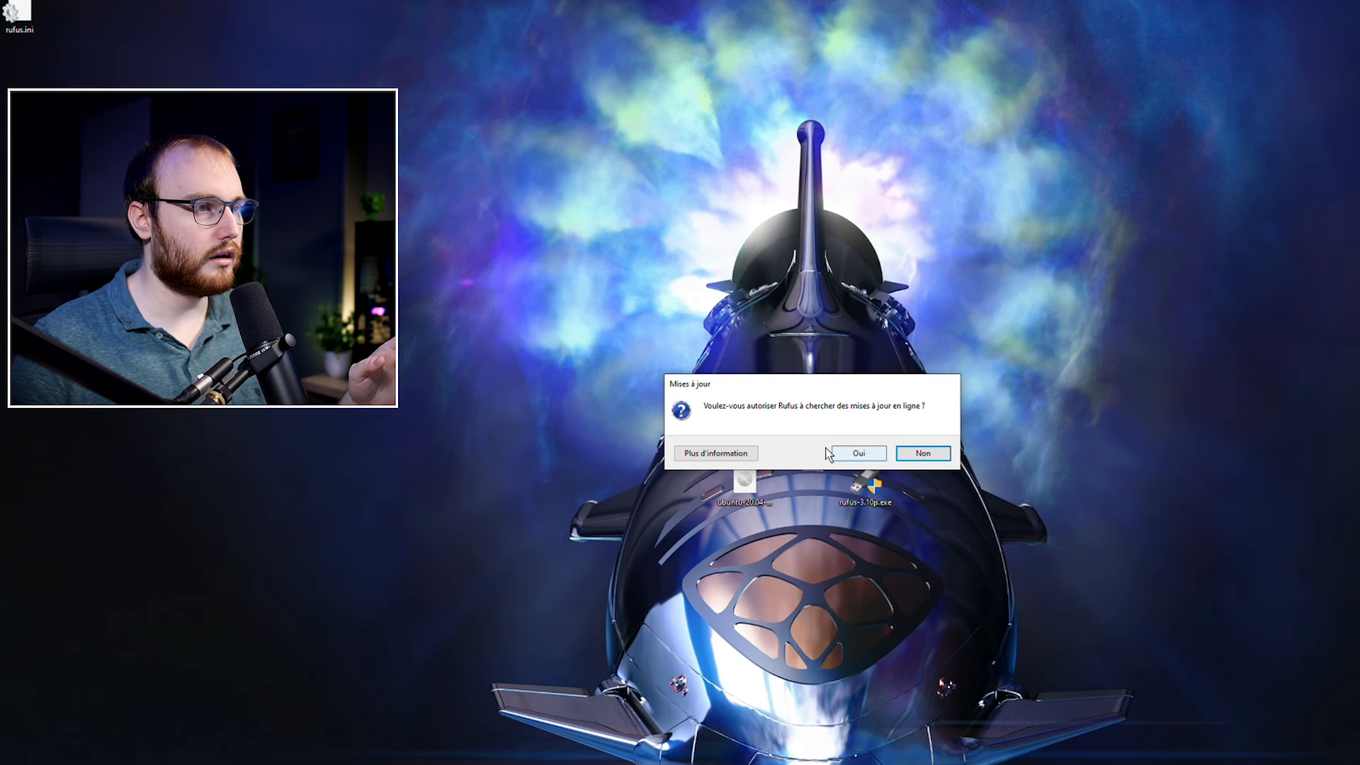
pyautogui.click(934, 451)
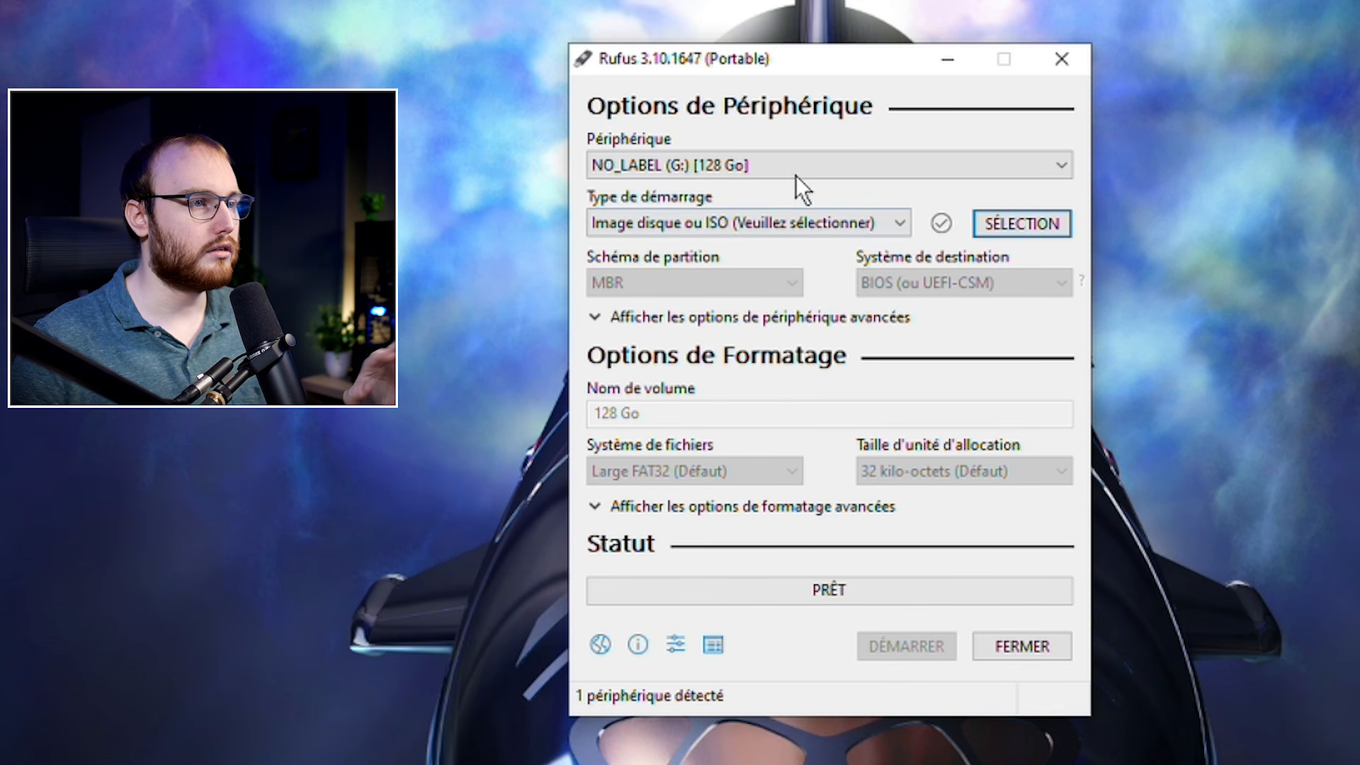
# Step: Choose the 8 Go USB stick "Ubuntu 20.04 LTS amd64 (E:)" as the target device in Rufus
pyautogui.click(793, 157)
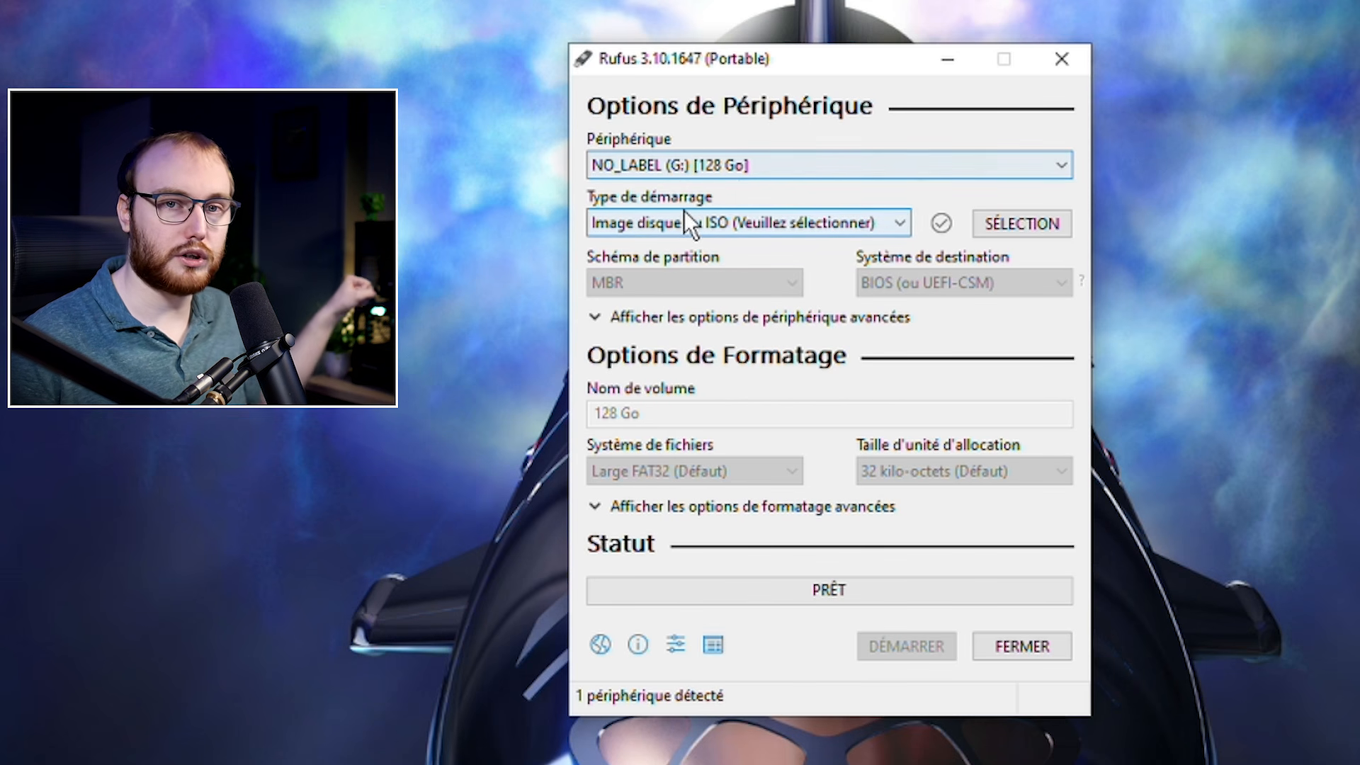
pyautogui.click(677, 170)
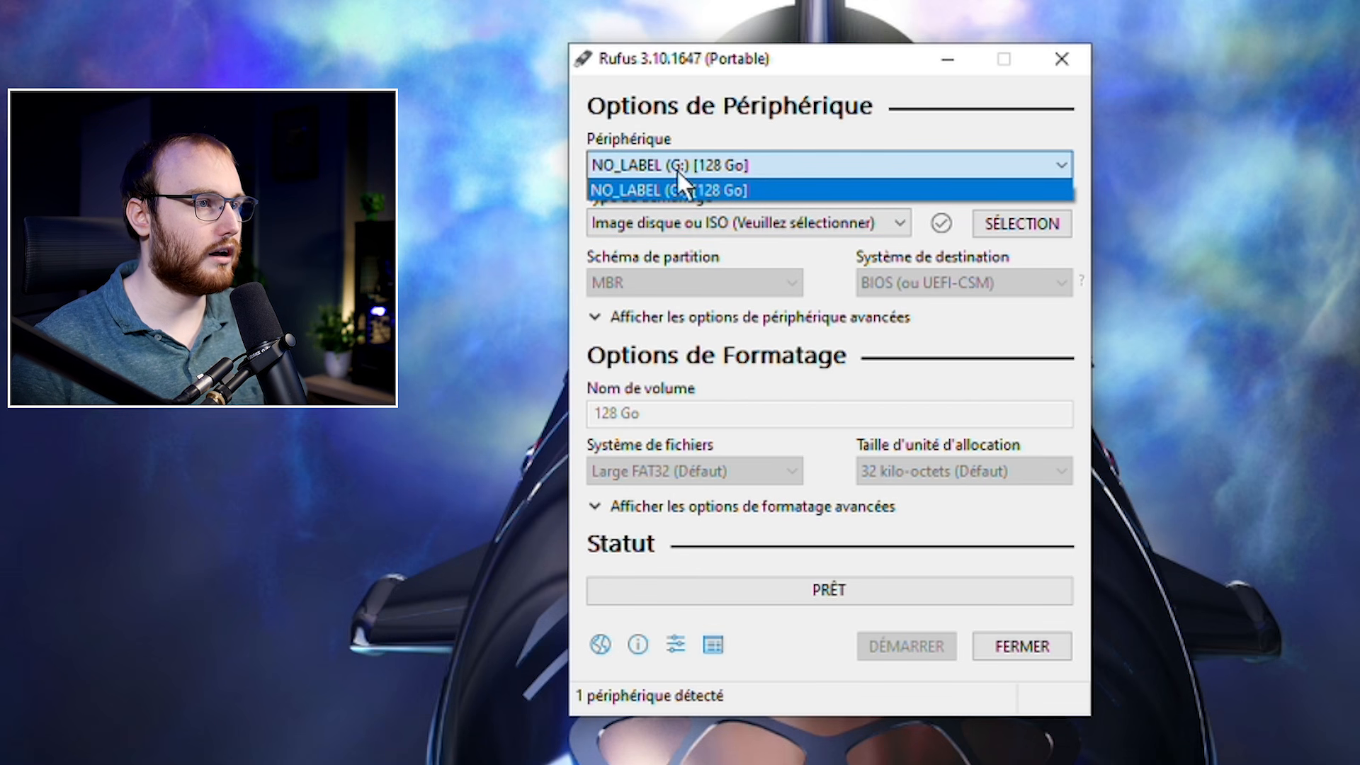
pyautogui.click(704, 186)
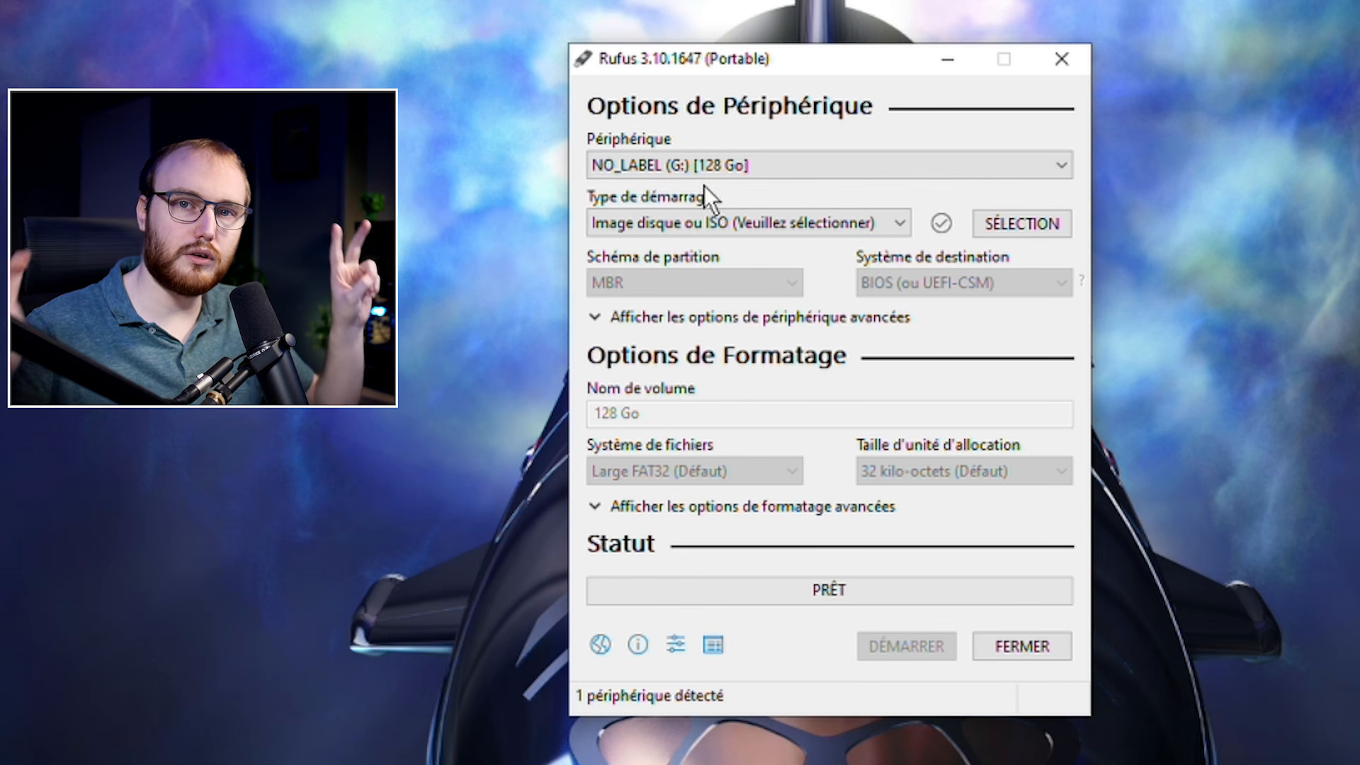
pyautogui.click(638, 161)
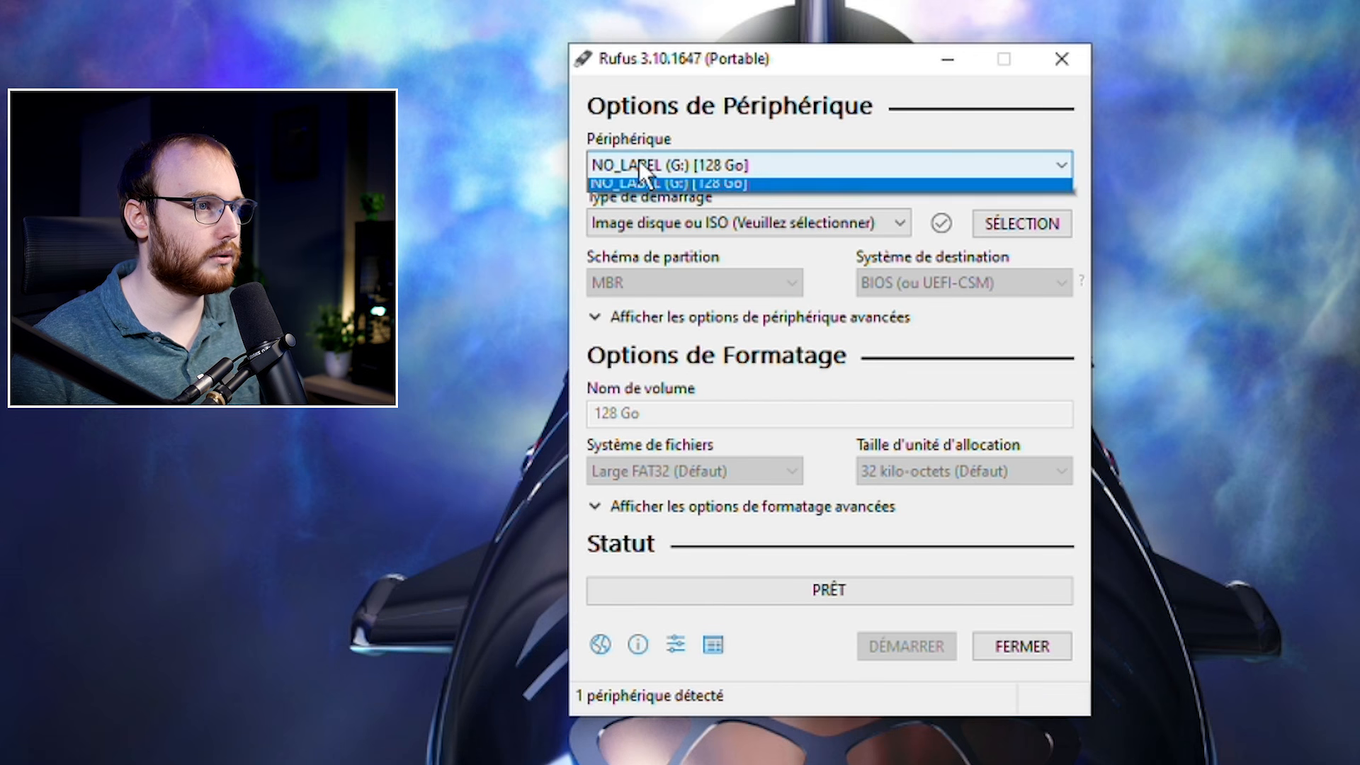
pyautogui.click(653, 184)
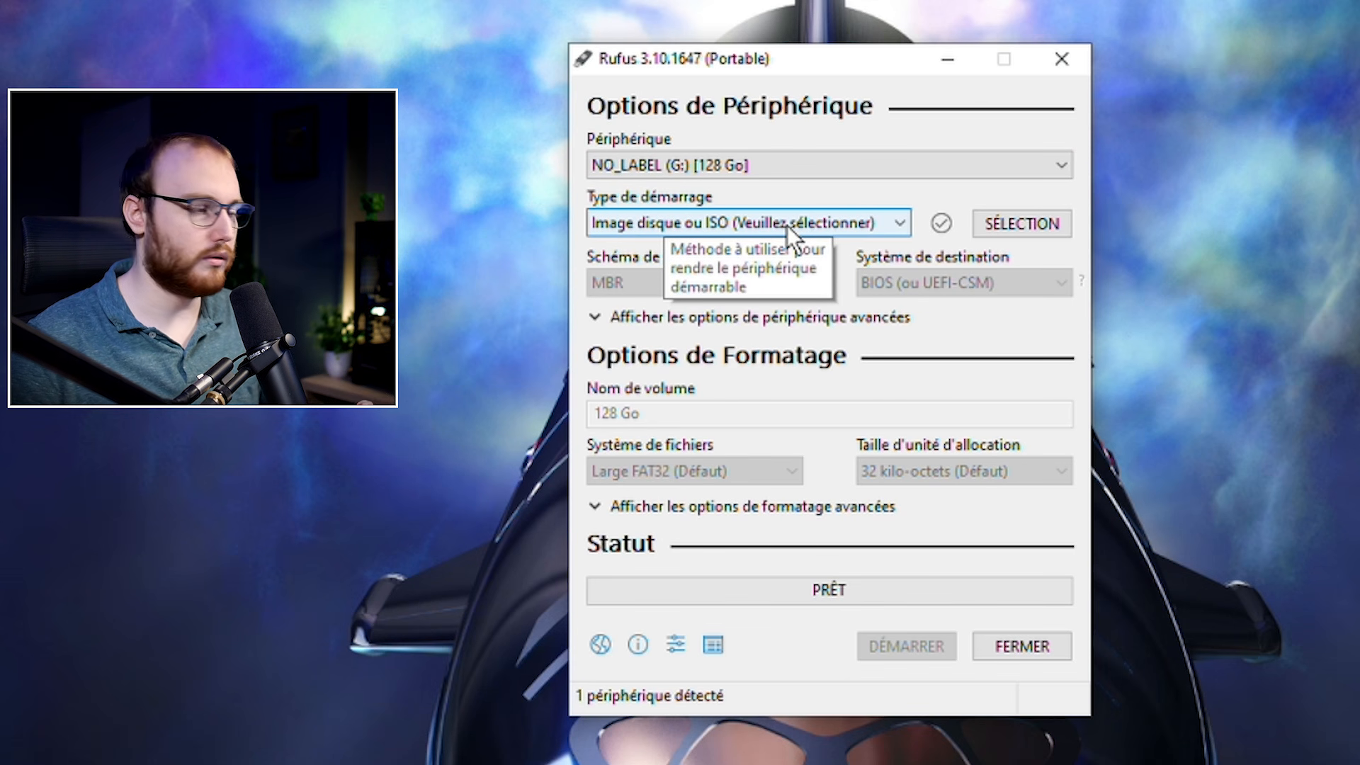
pyautogui.click(727, 161)
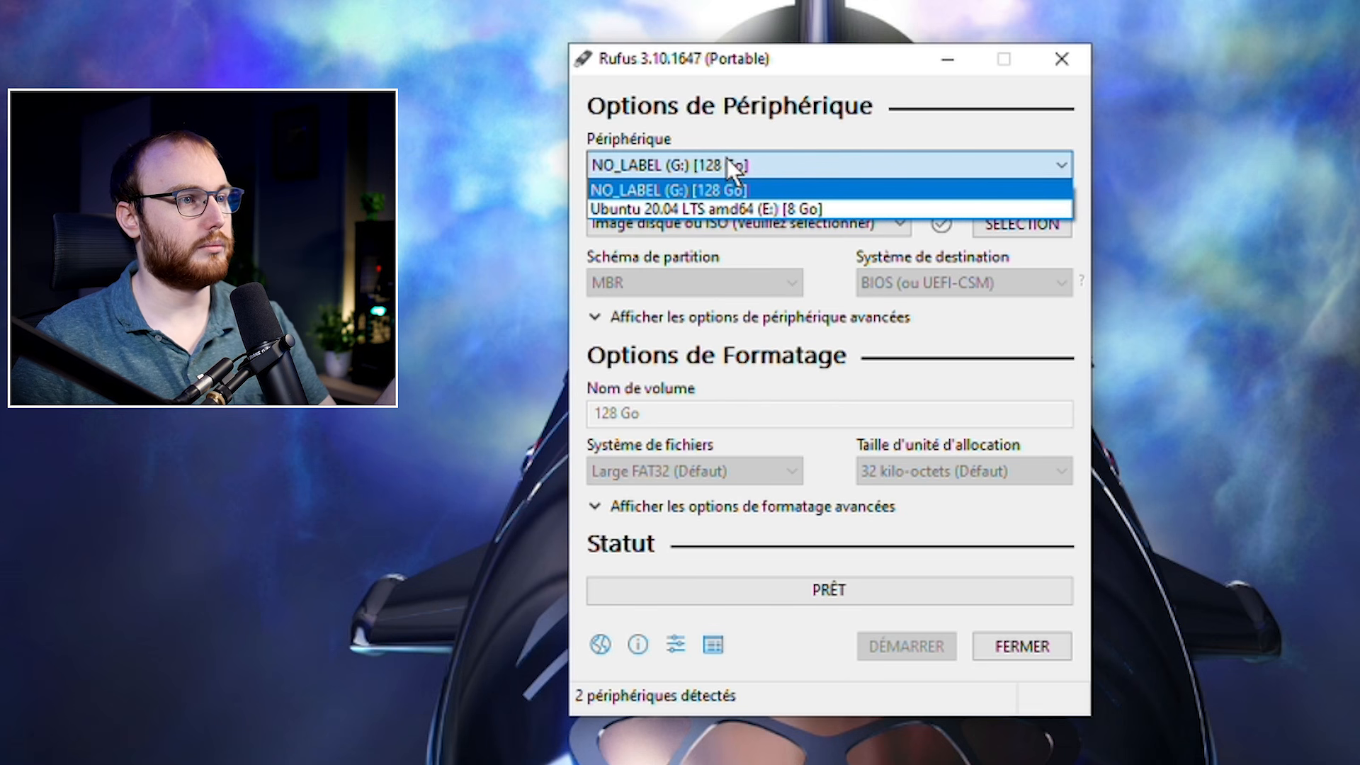
pyautogui.click(681, 208)
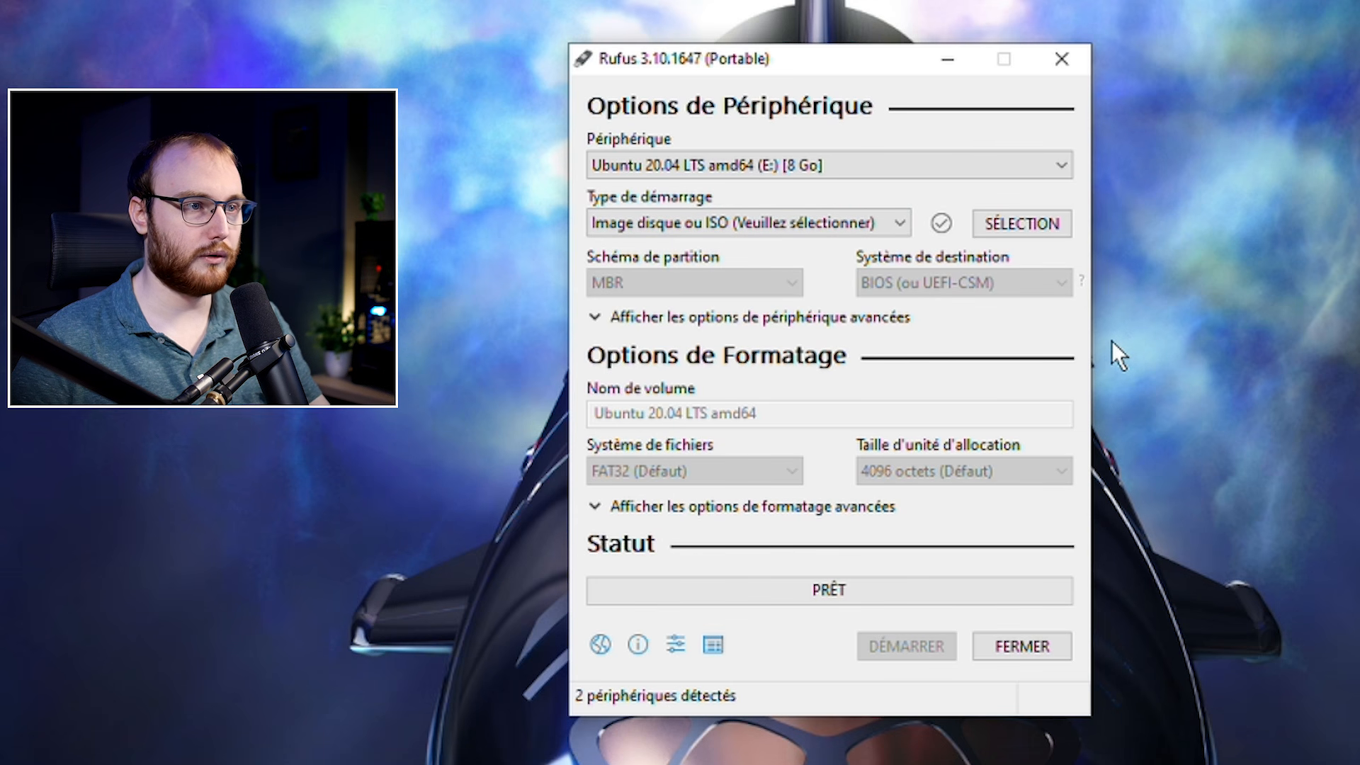
# Step: Load ubuntu-20.04-desktop-amd64.iso from the desktop as the boot image, keep the default volume name, and close Rufus
pyautogui.click(1021, 223)
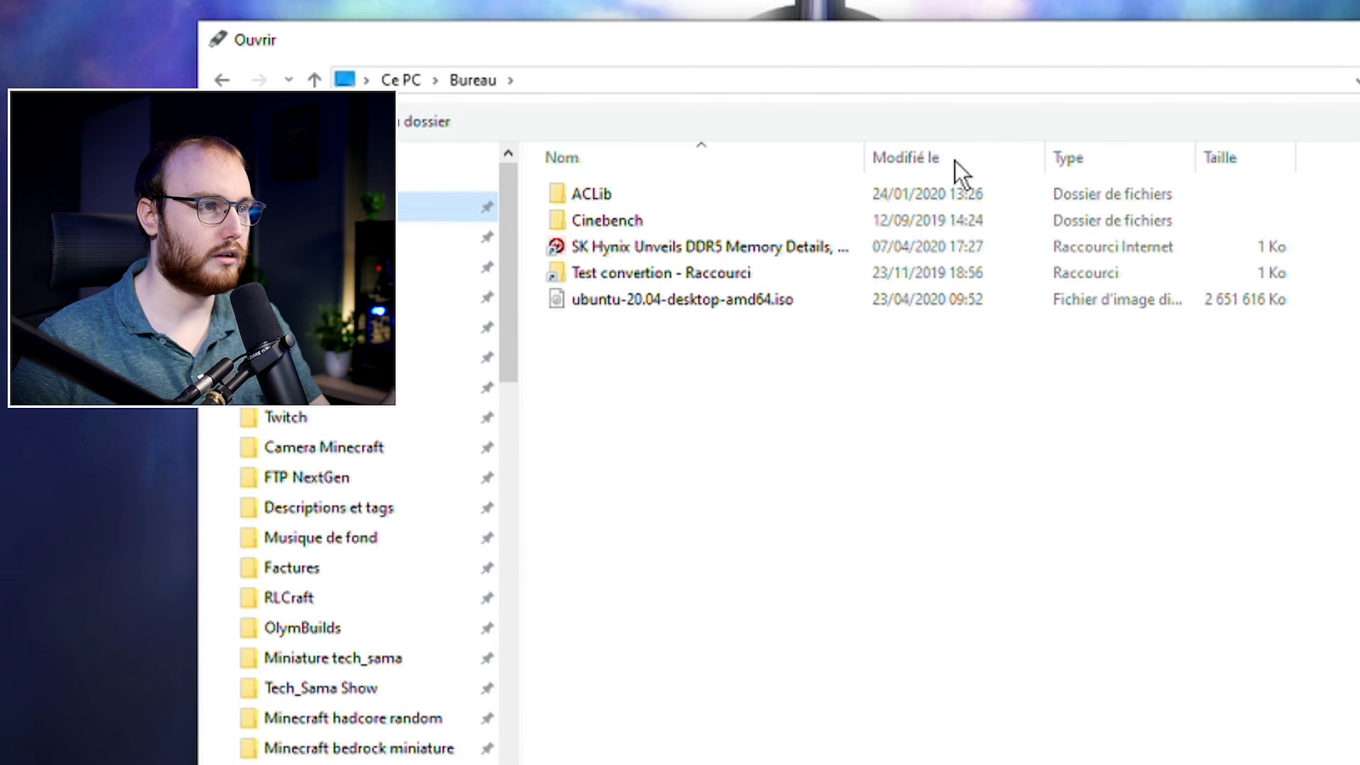
pyautogui.click(696, 308)
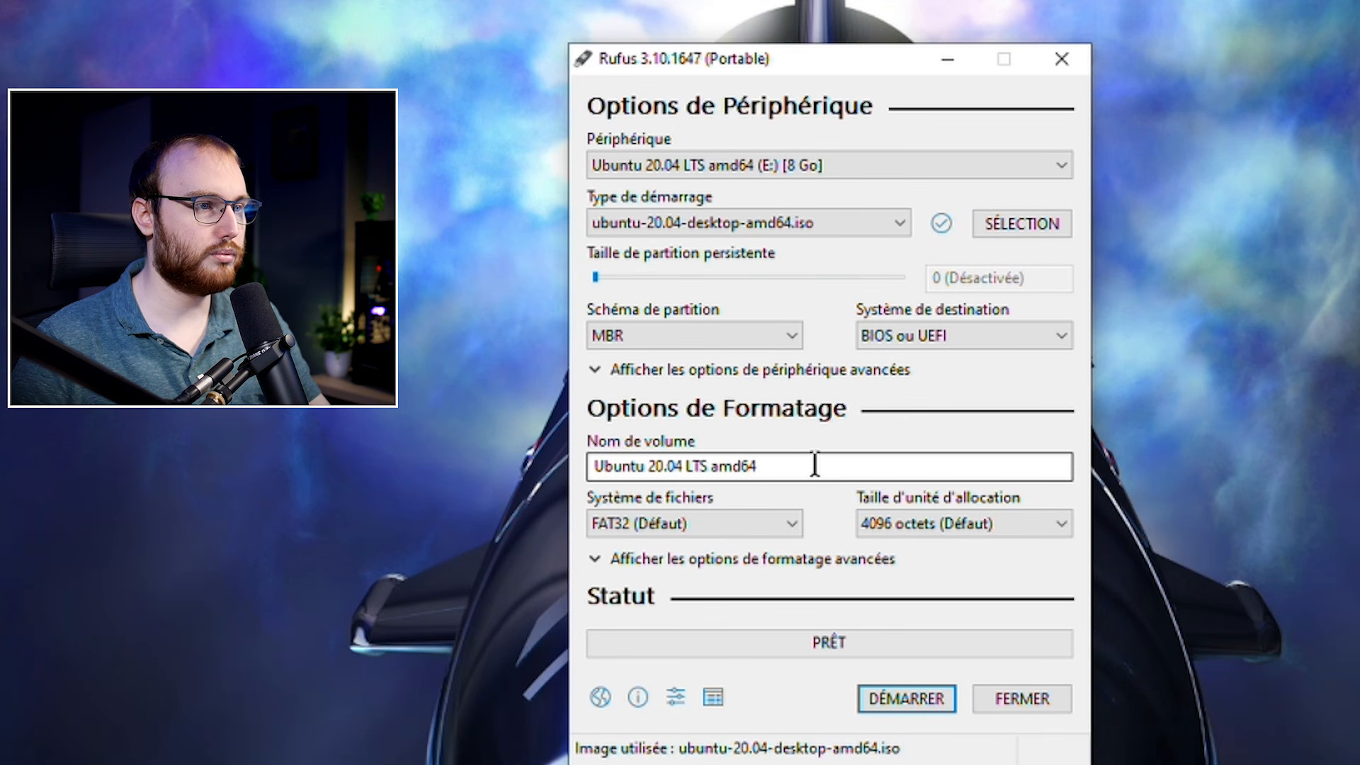
pyautogui.click(815, 465)
pyautogui.click(765, 467)
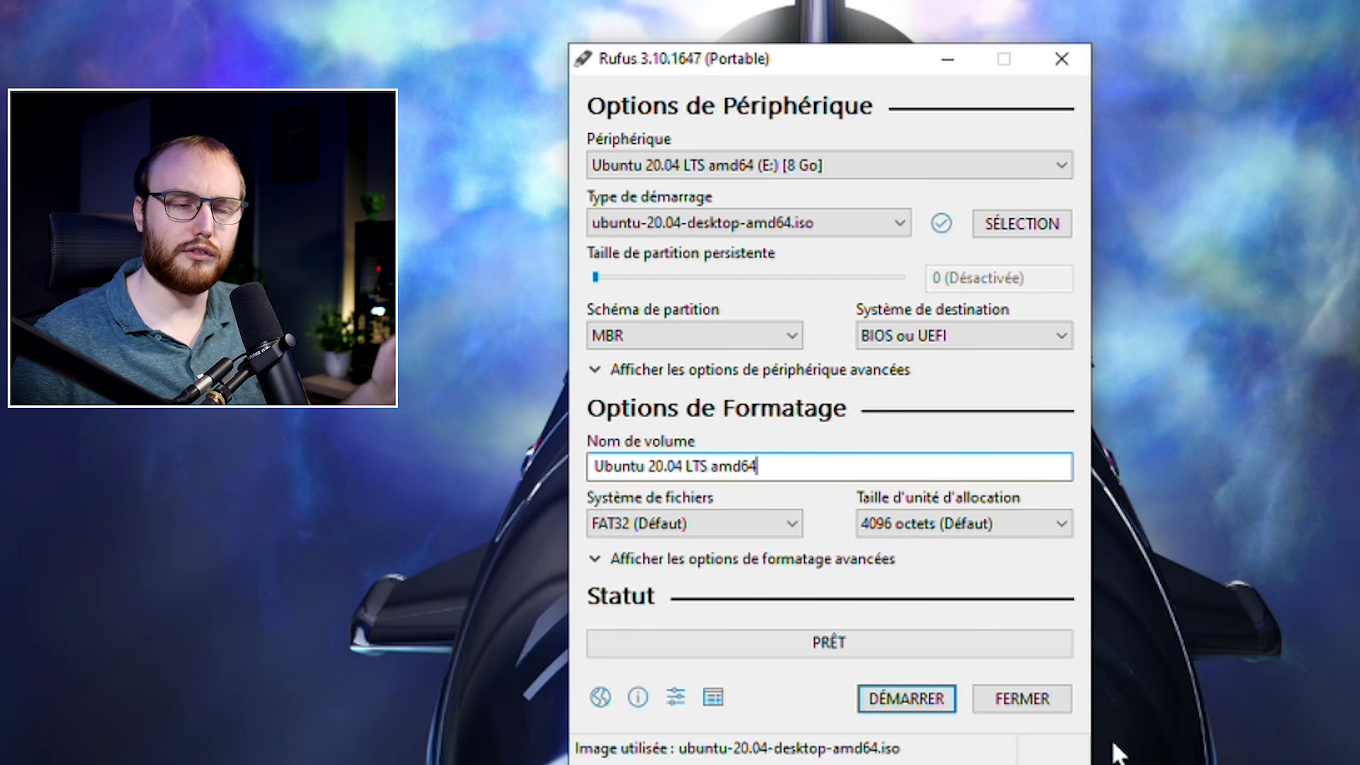
pyautogui.click(1027, 700)
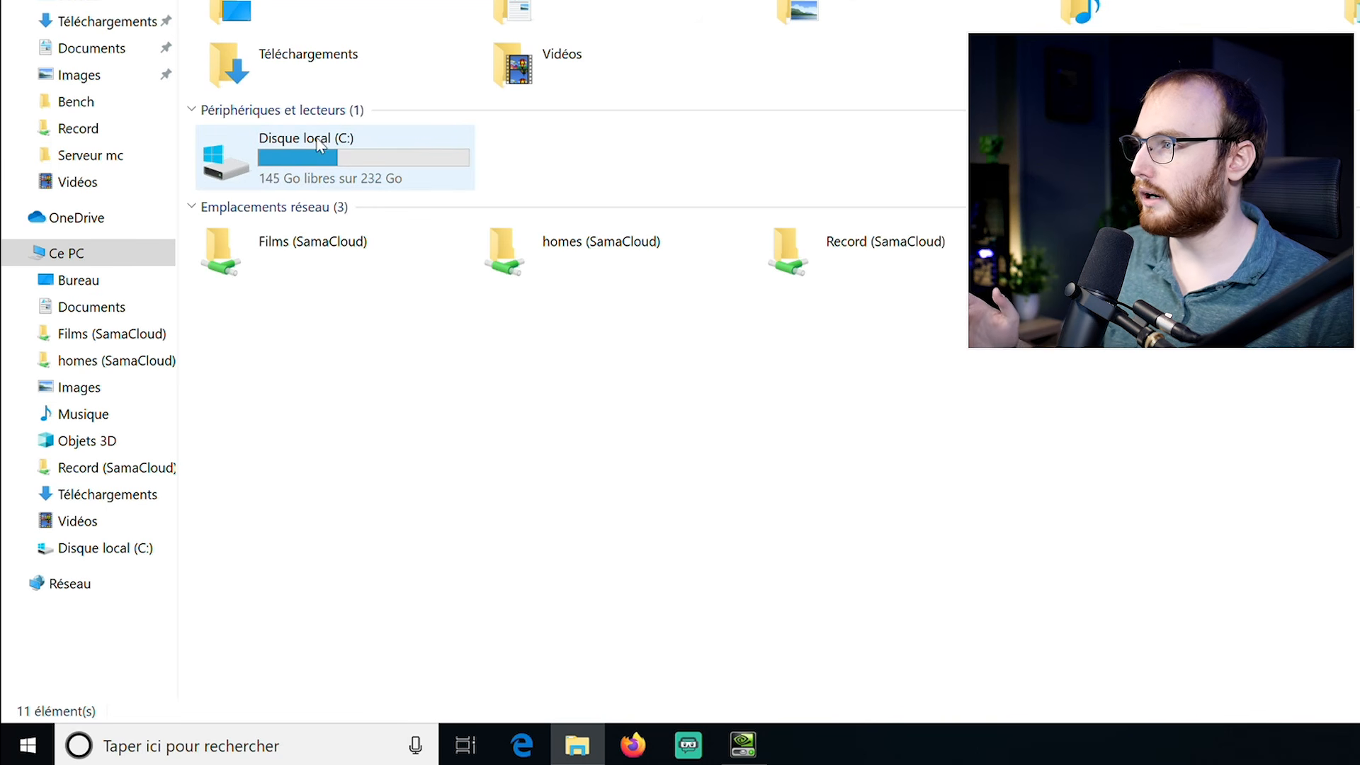
# Step: Select local disk C: in File Explorer and open the Windows tool for creating and formatting hard disk partitions
pyautogui.click(293, 158)
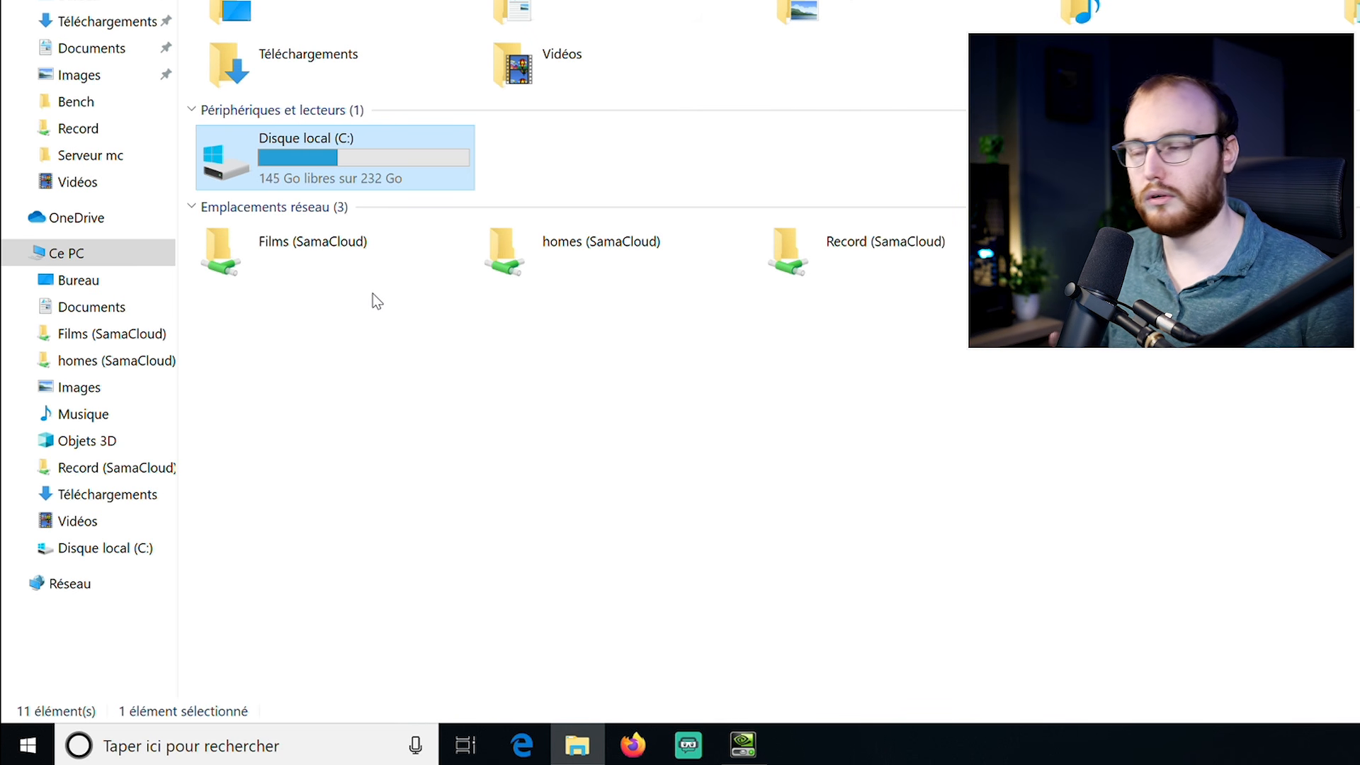
pyautogui.press('super')
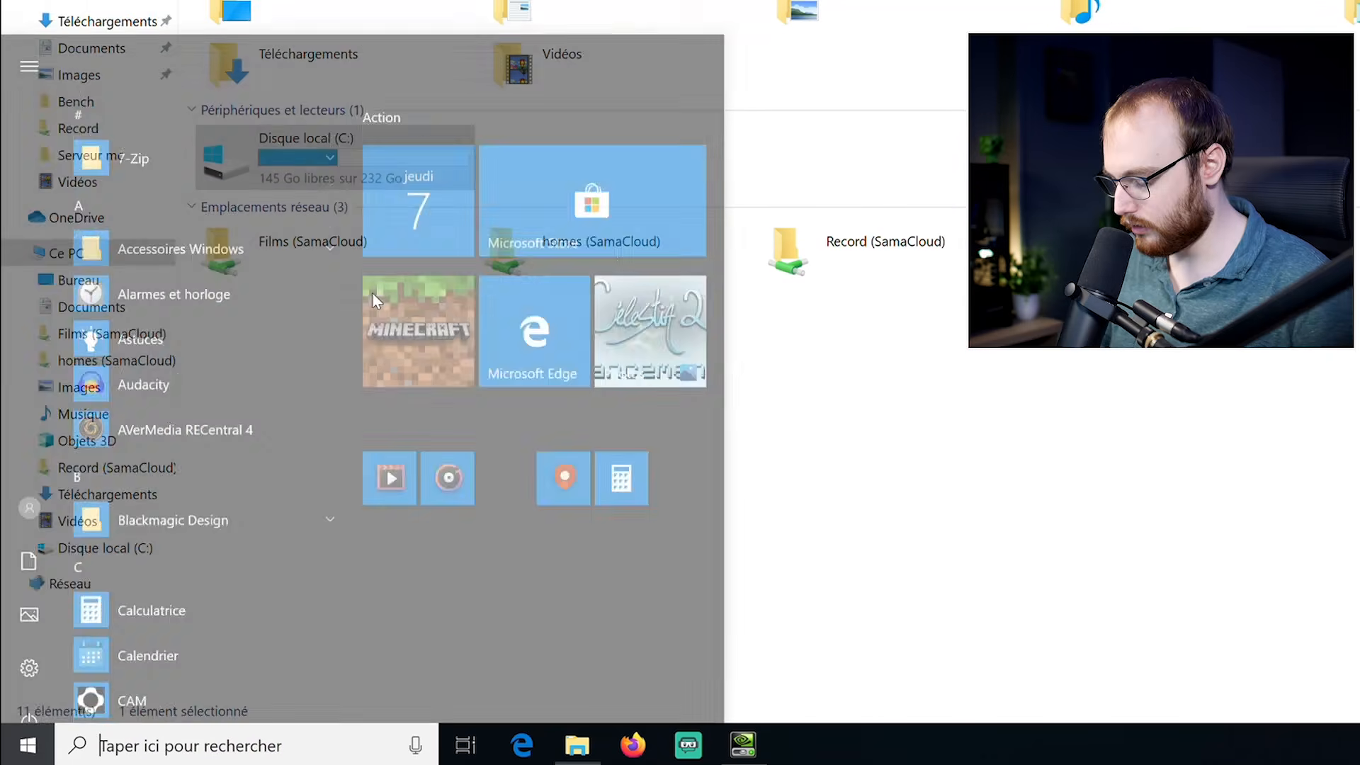
pyautogui.write('part')
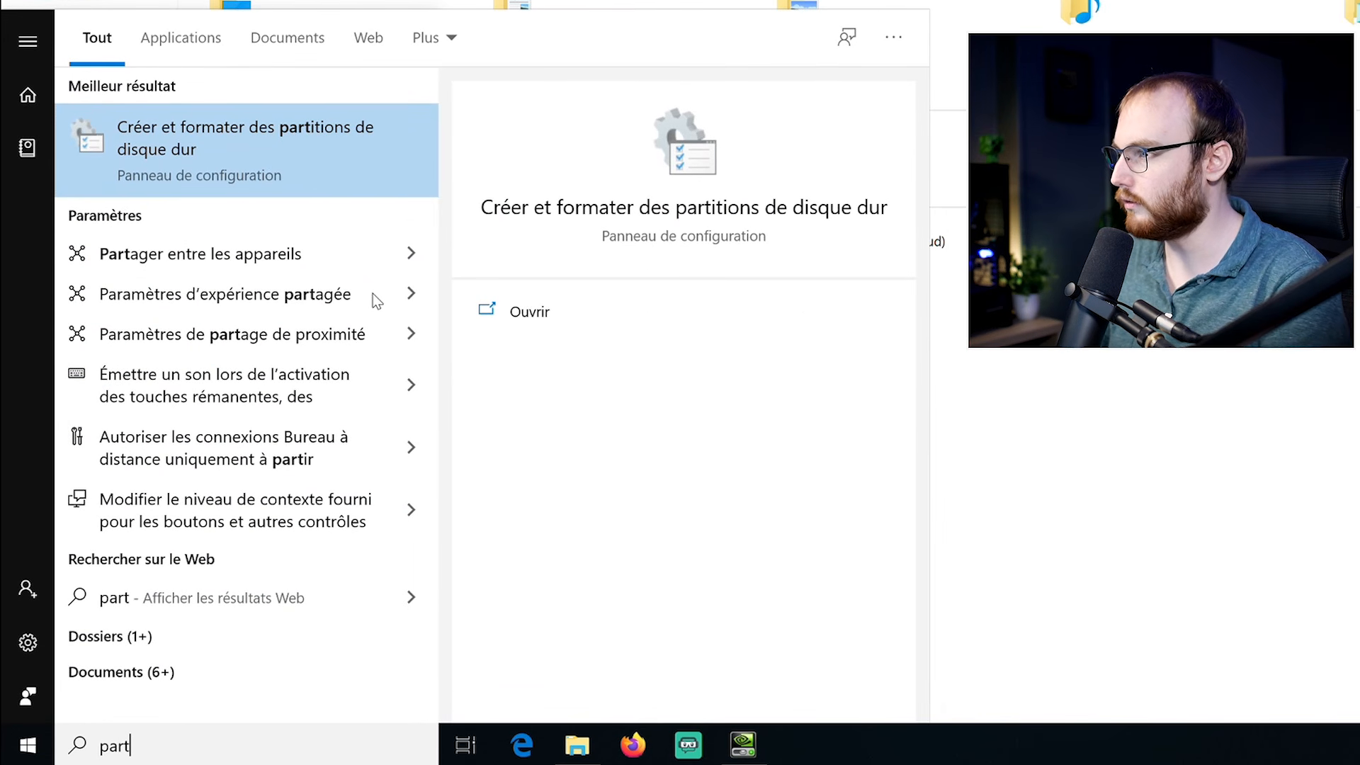
pyautogui.click(226, 157)
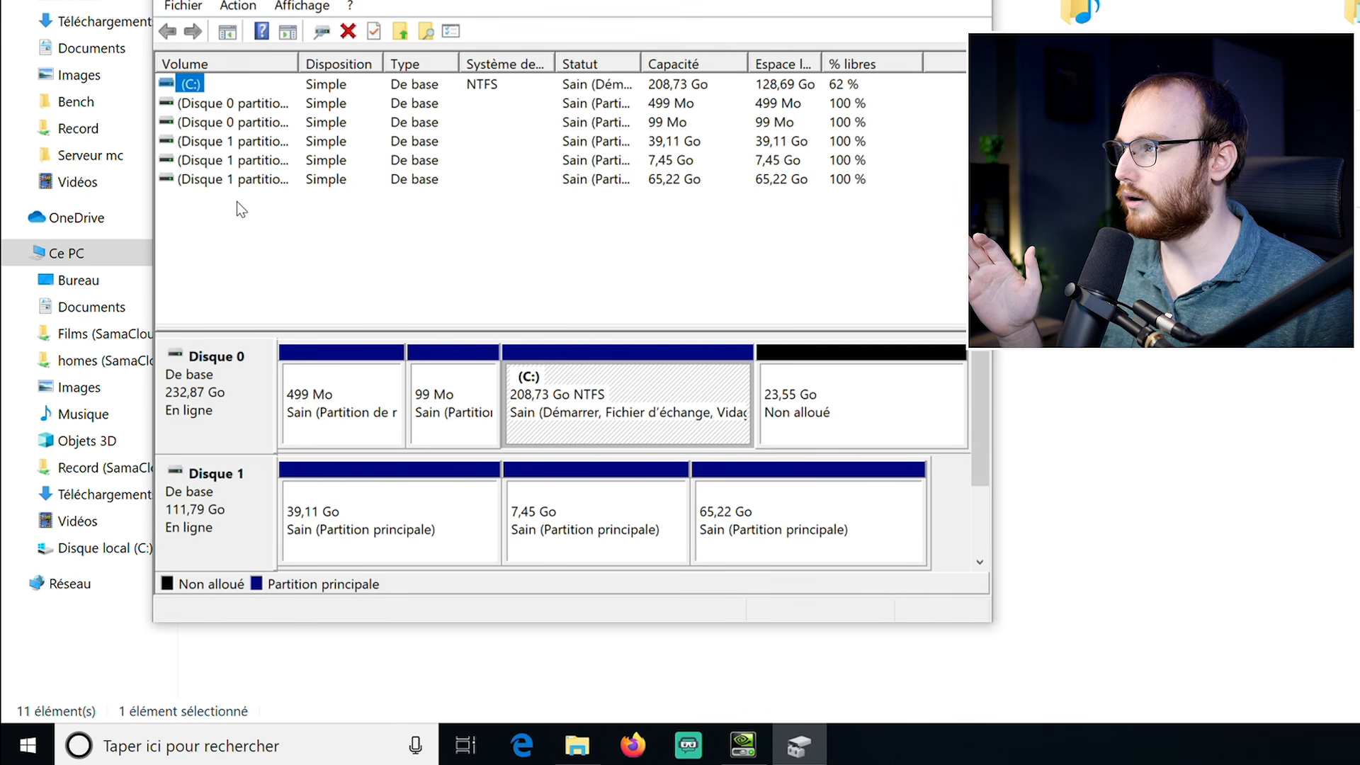
# Step: Examine Disk 0 and its partitions, including the 499 Mo partition and the C: volume
pyautogui.click(226, 375)
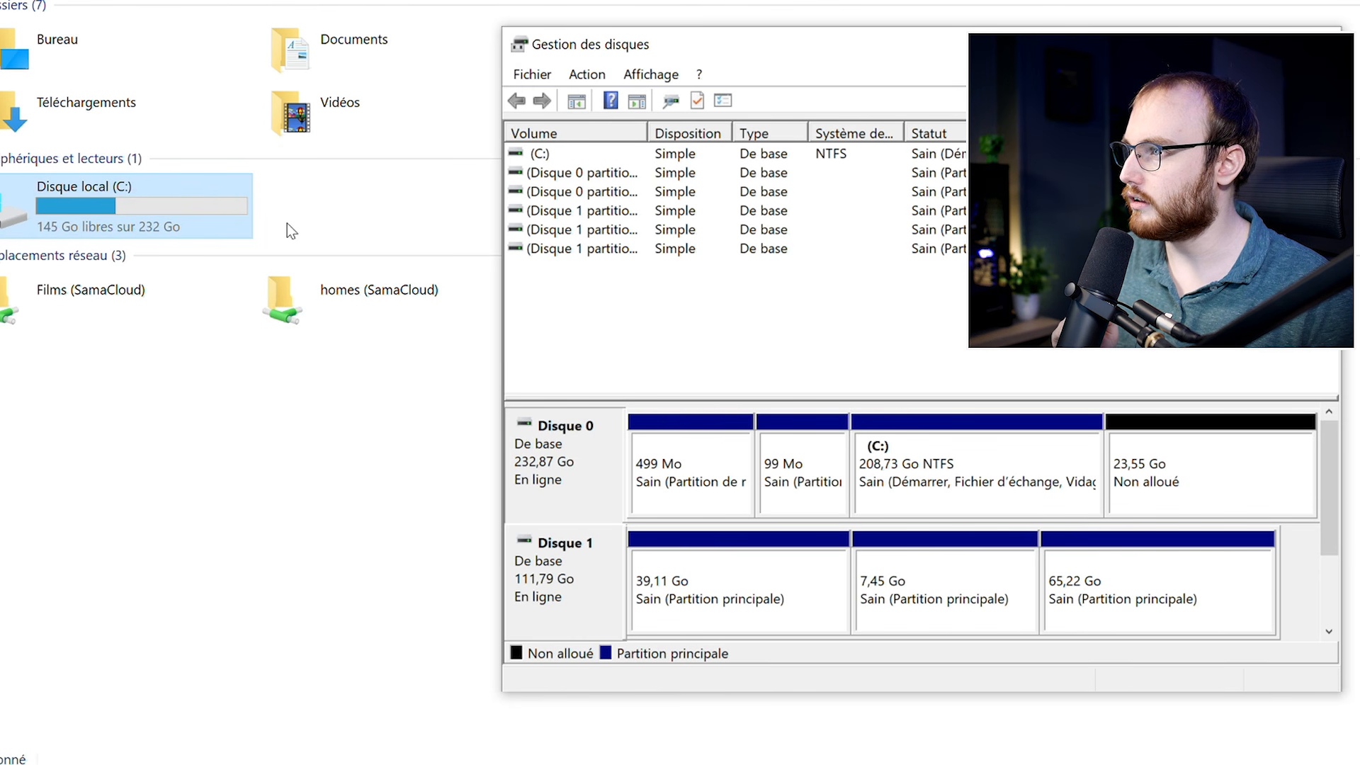
pyautogui.click(916, 460)
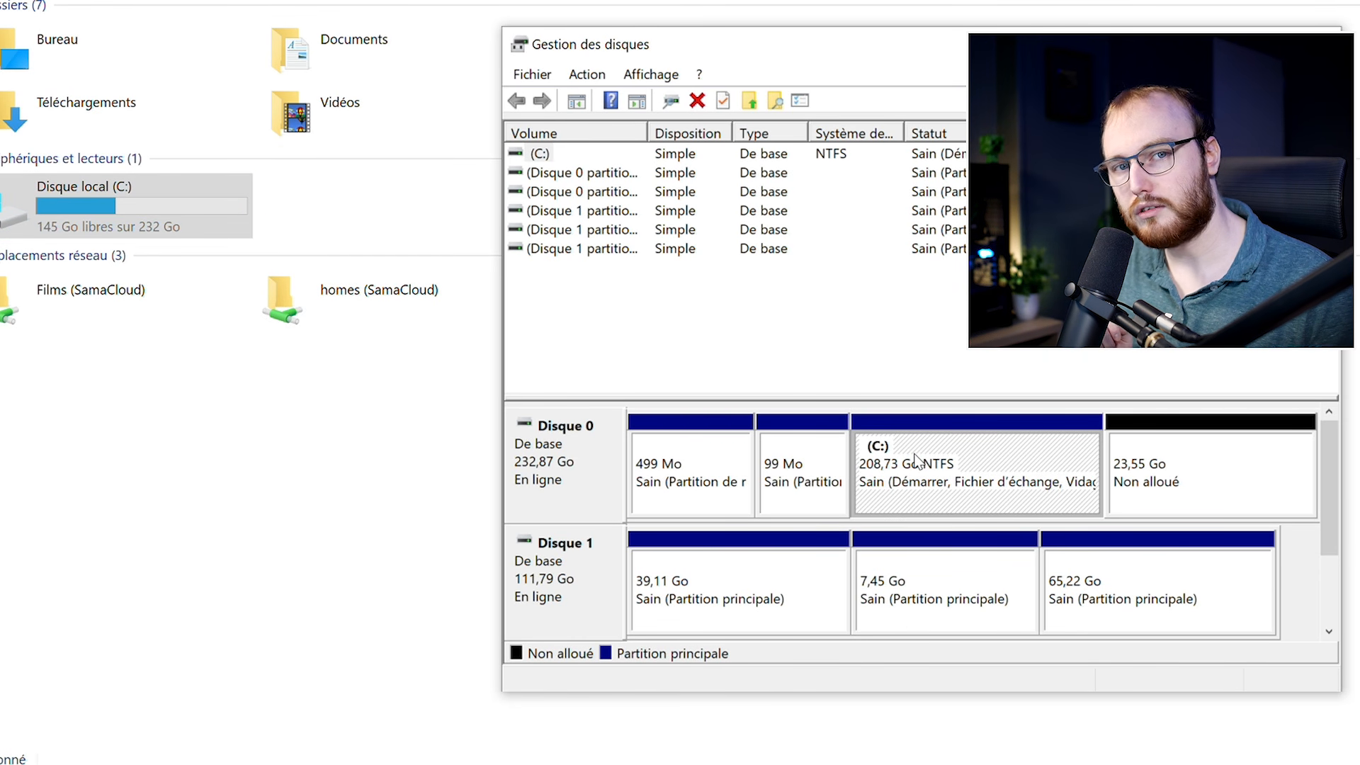
pyautogui.click(765, 471)
pyautogui.click(720, 460)
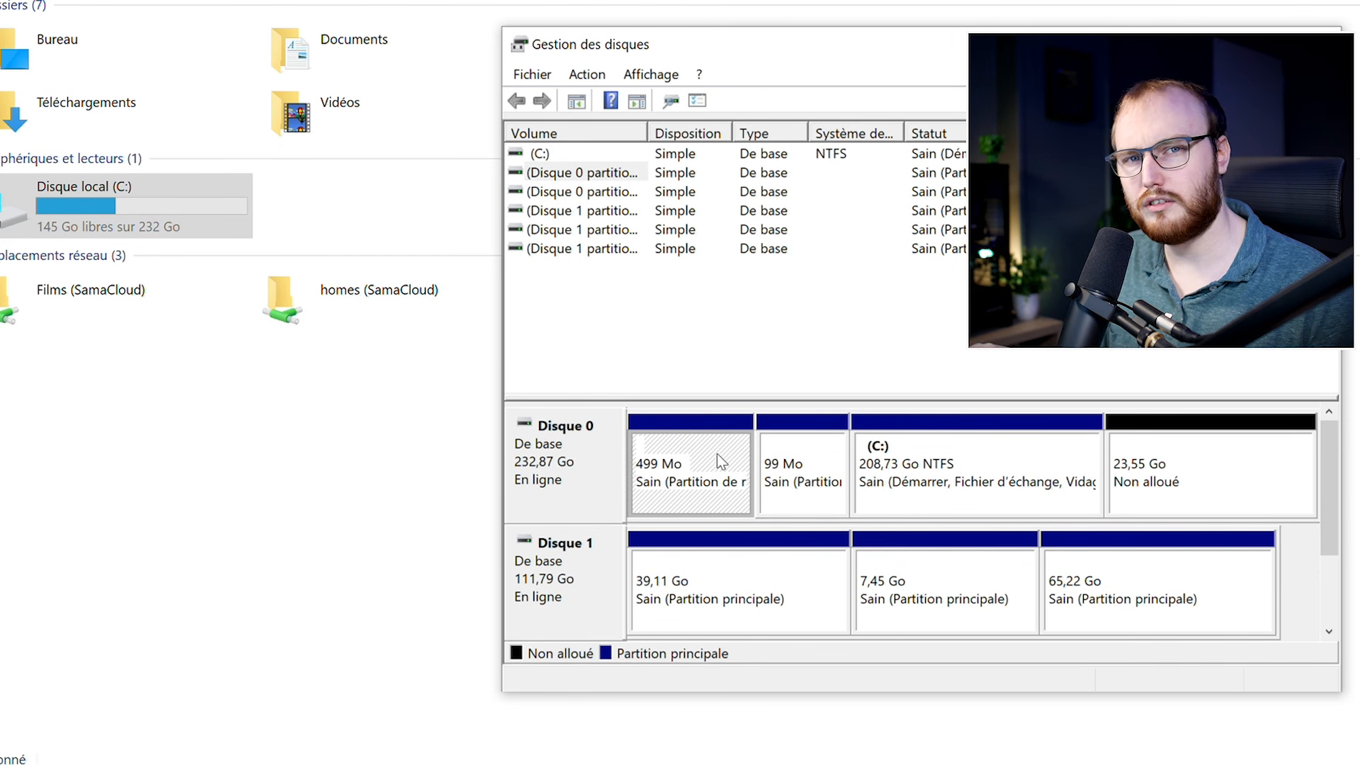
pyautogui.click(942, 490)
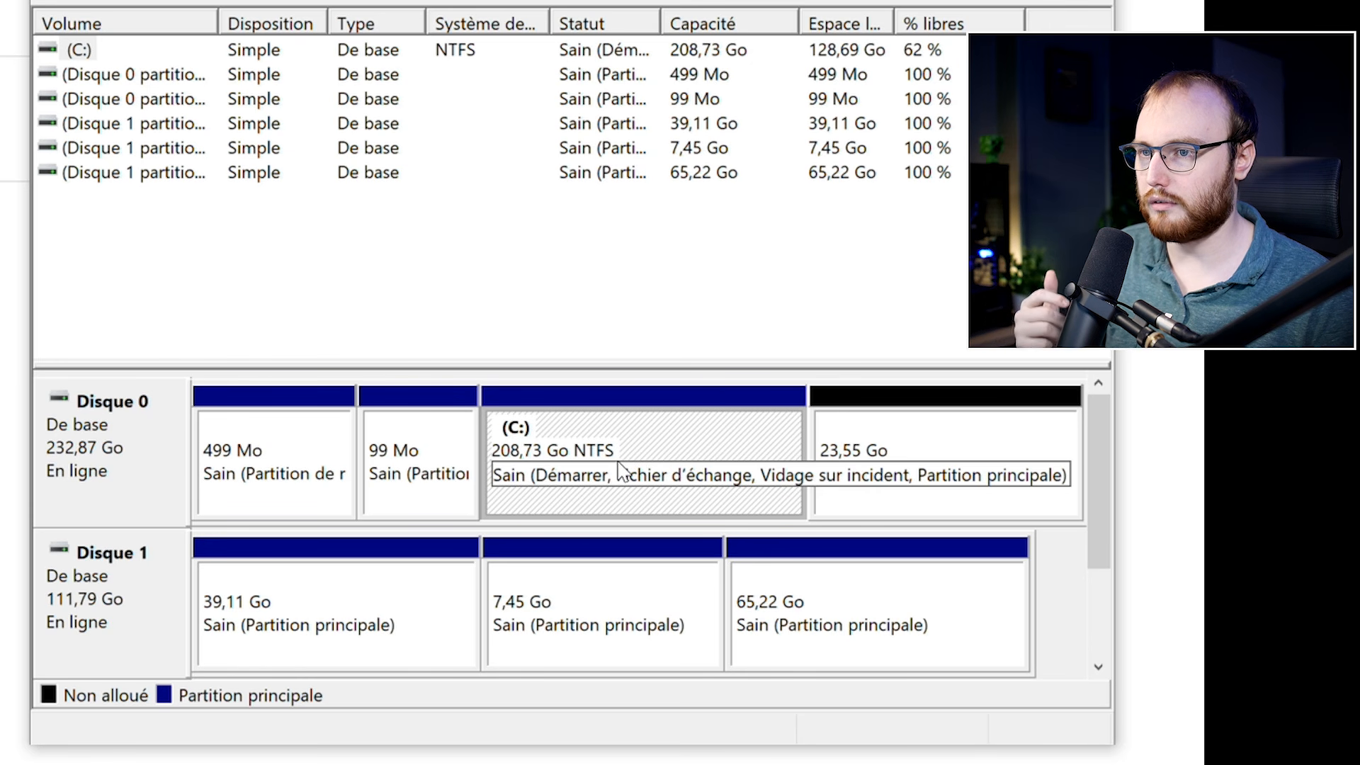
# Step: Try to shrink volume C: by 20000 Mo, clear the entered amount and cancel the shrink dialog
pyautogui.rightClick(620, 471)
pyautogui.click(737, 297)
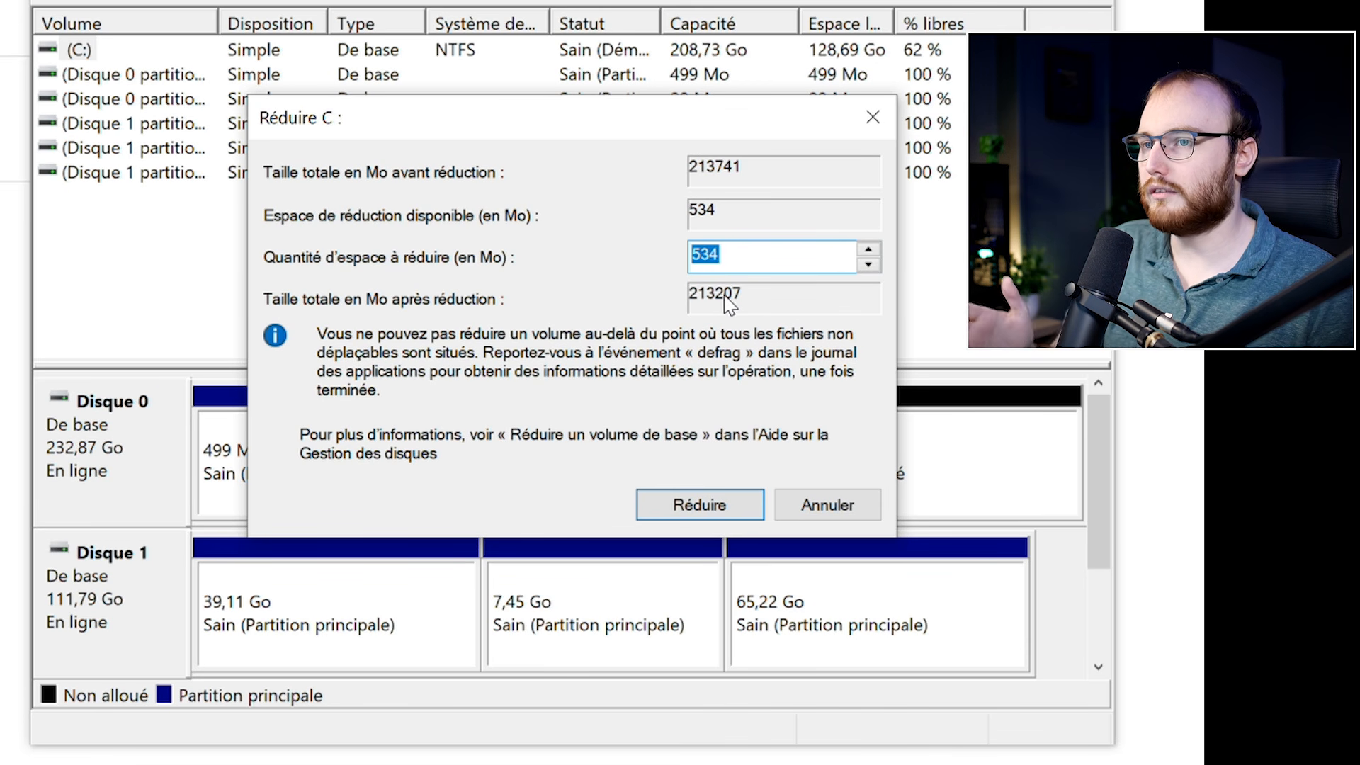
pyautogui.click(737, 260)
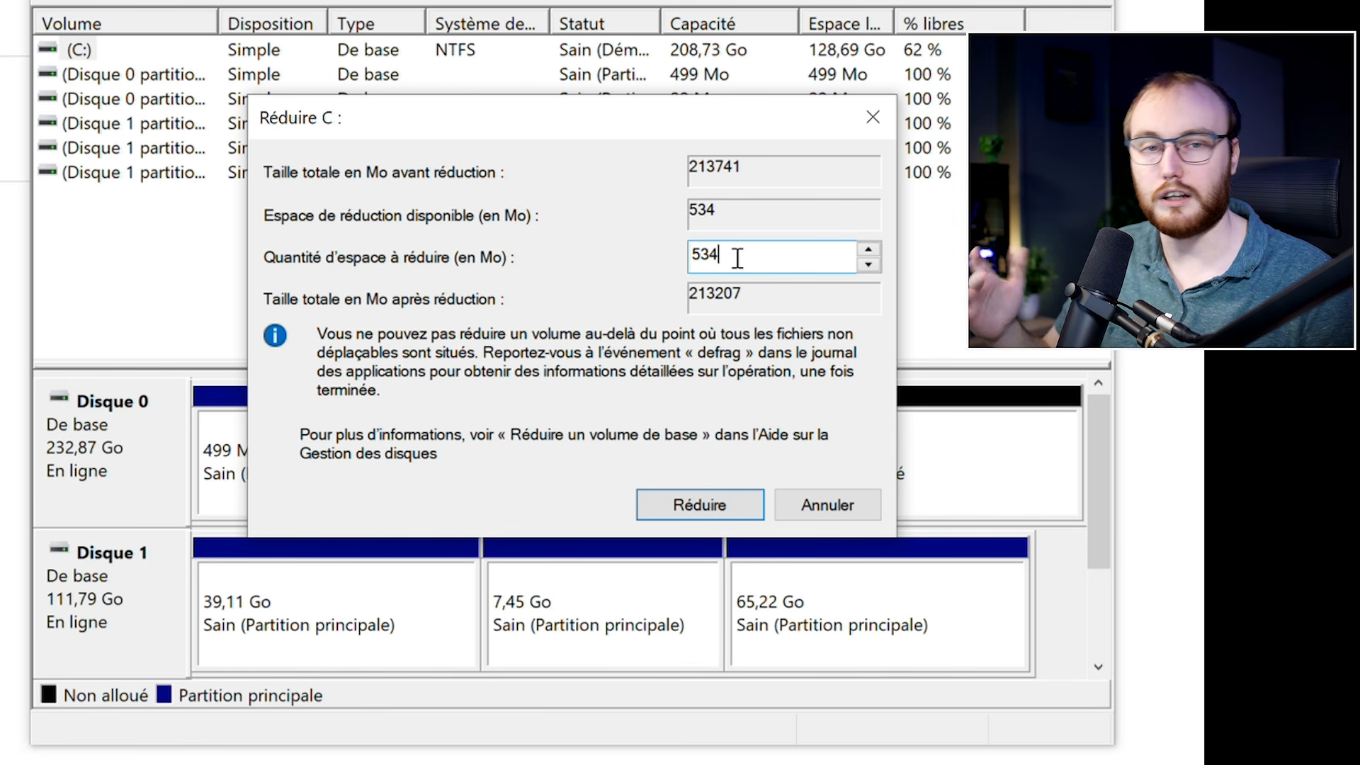
pyautogui.moveTo(738, 257); pyautogui.dragTo(668, 263)
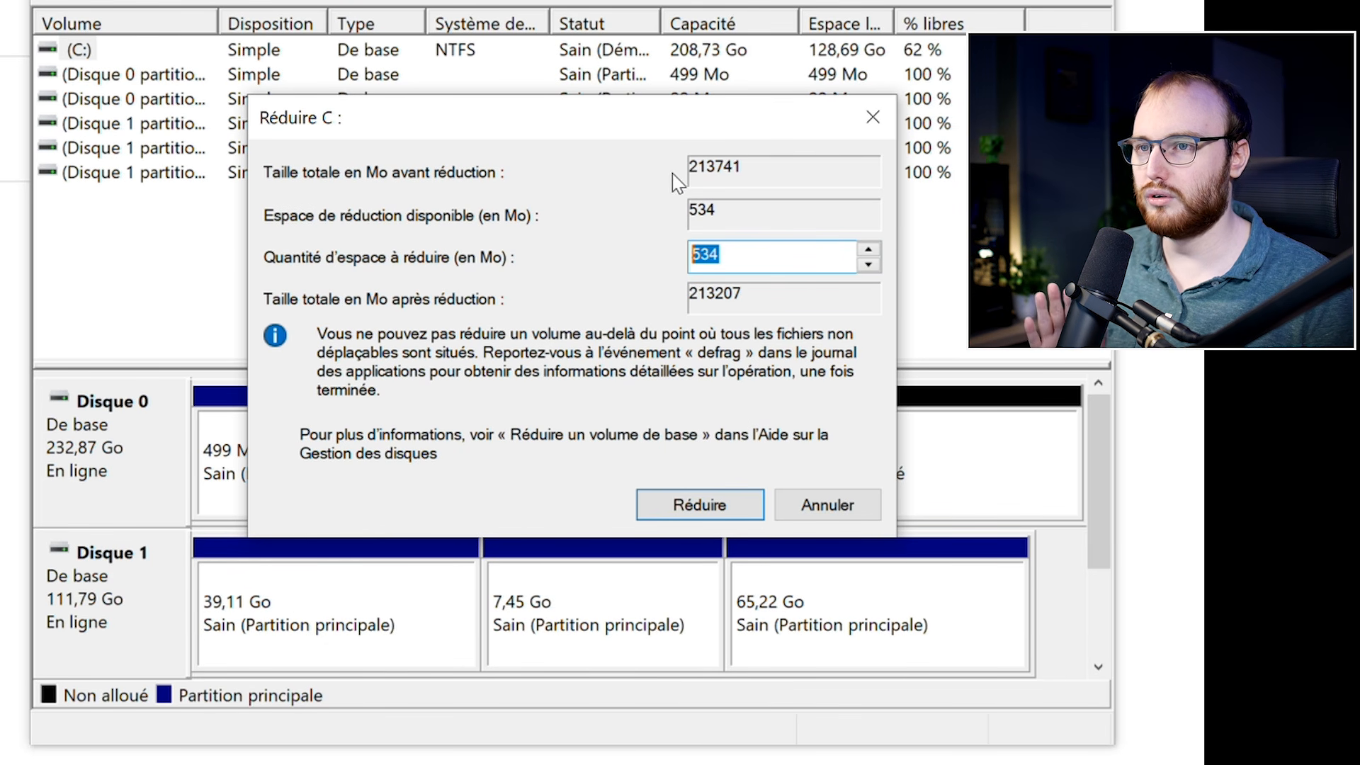
pyautogui.write('20000')
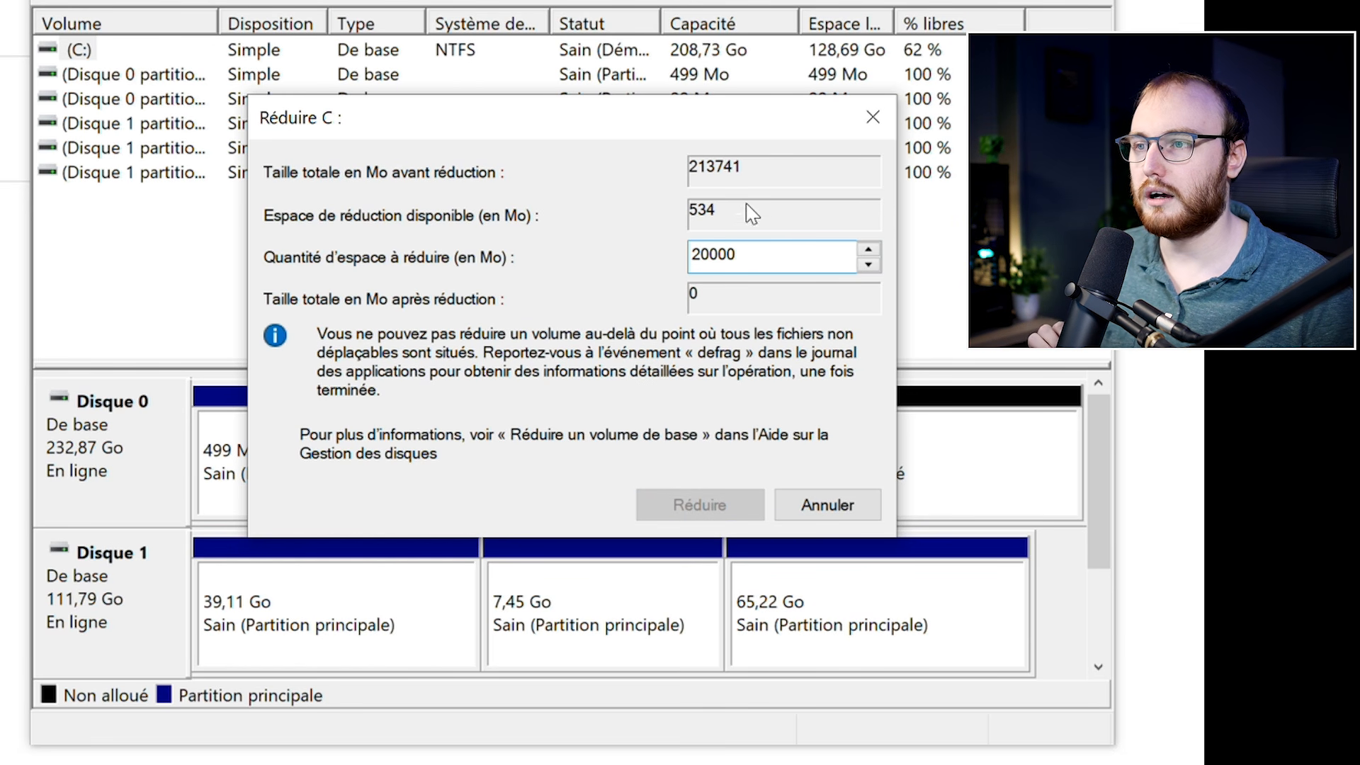
pyautogui.doubleClick(749, 255)
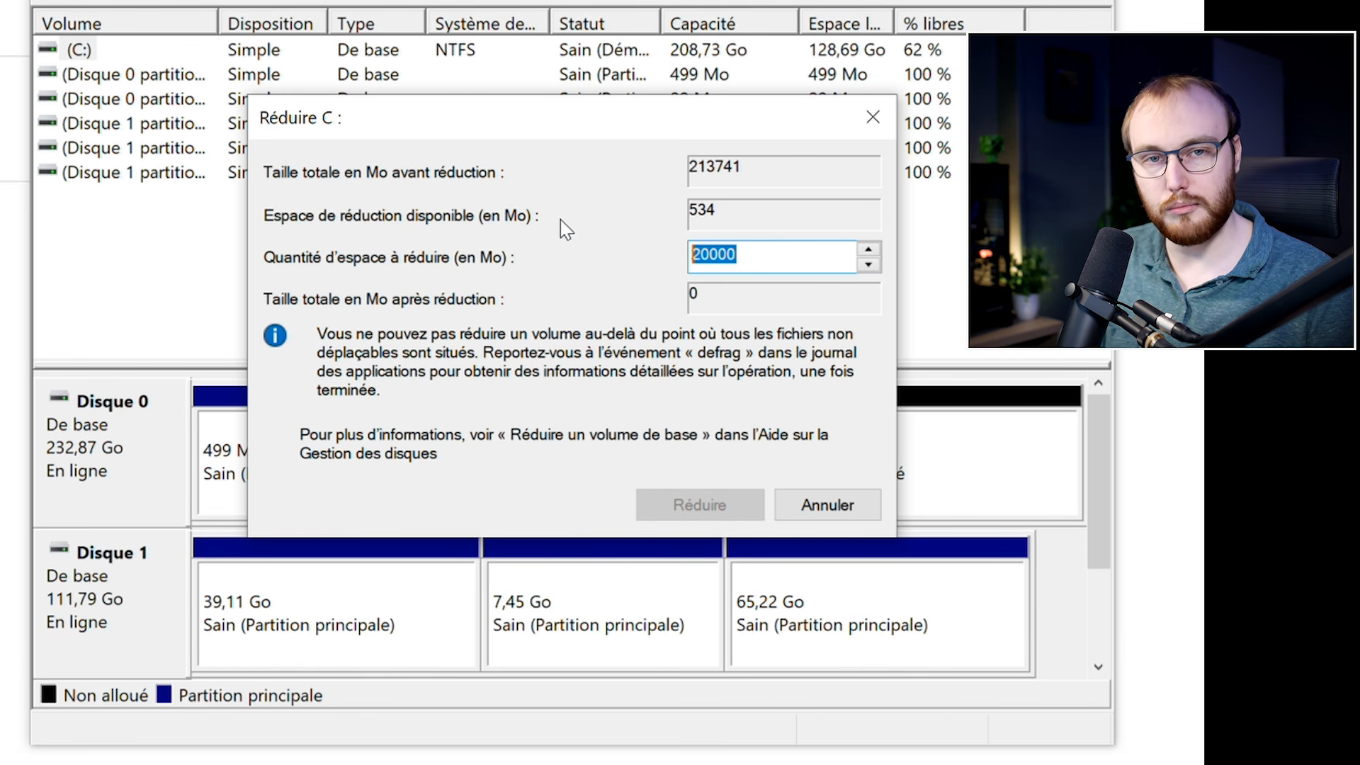
pyautogui.press('BackSpace')
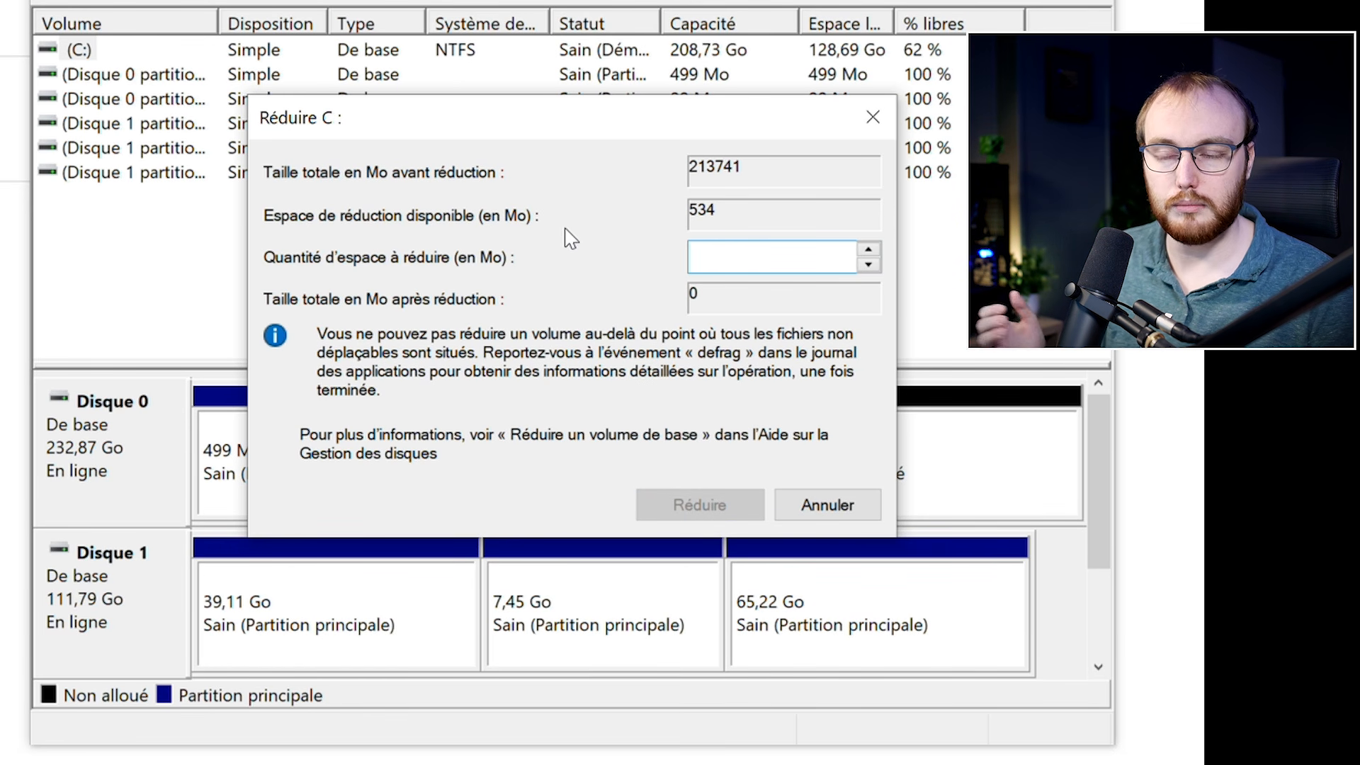
pyautogui.click(841, 509)
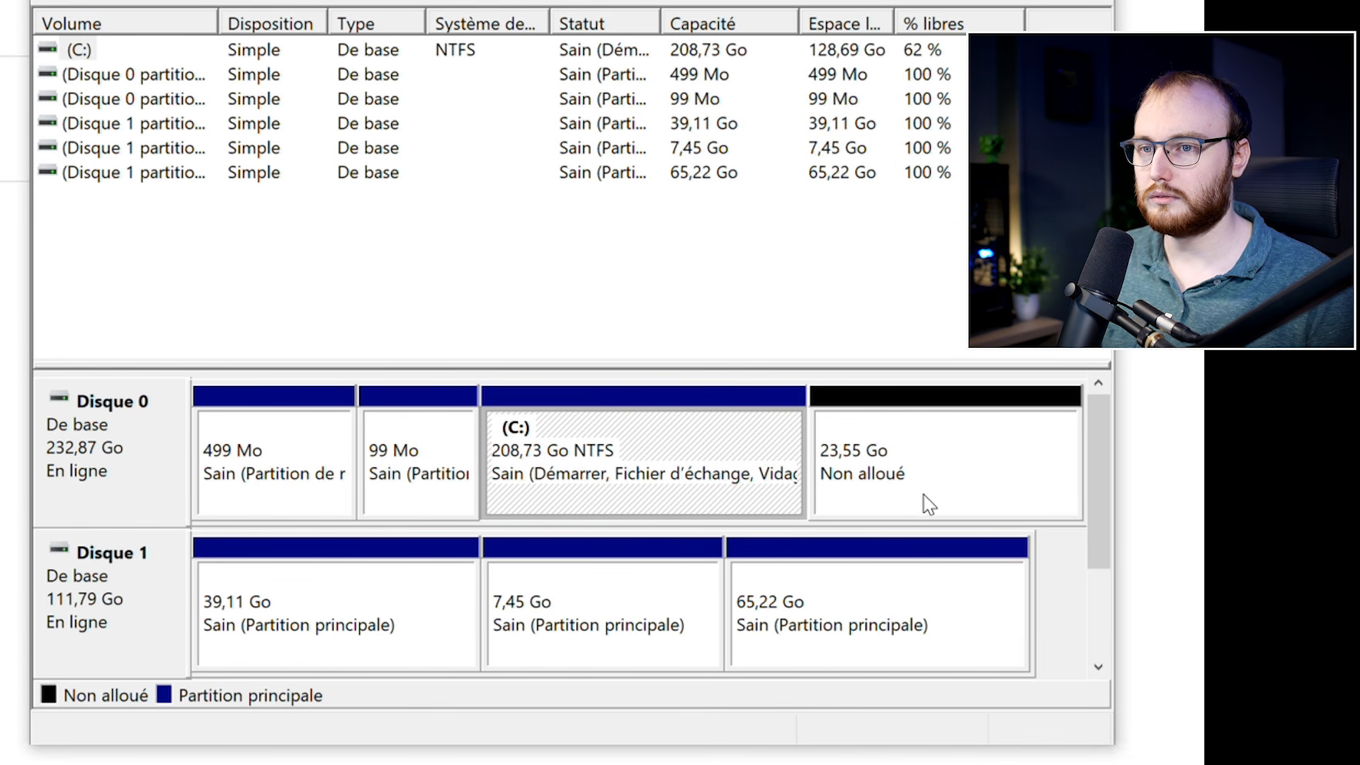
# Step: Select the unallocated space next to the C: volume on Disk 0
pyautogui.click(909, 479)
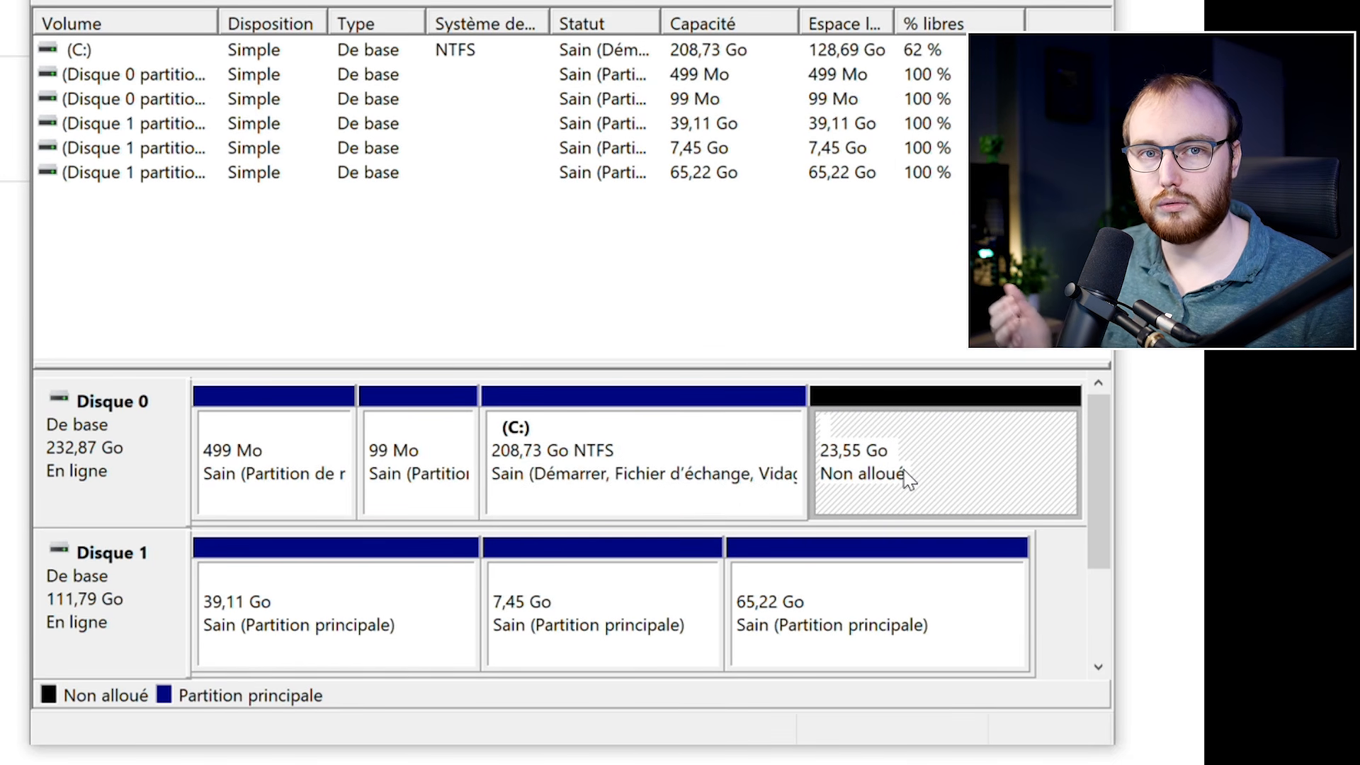
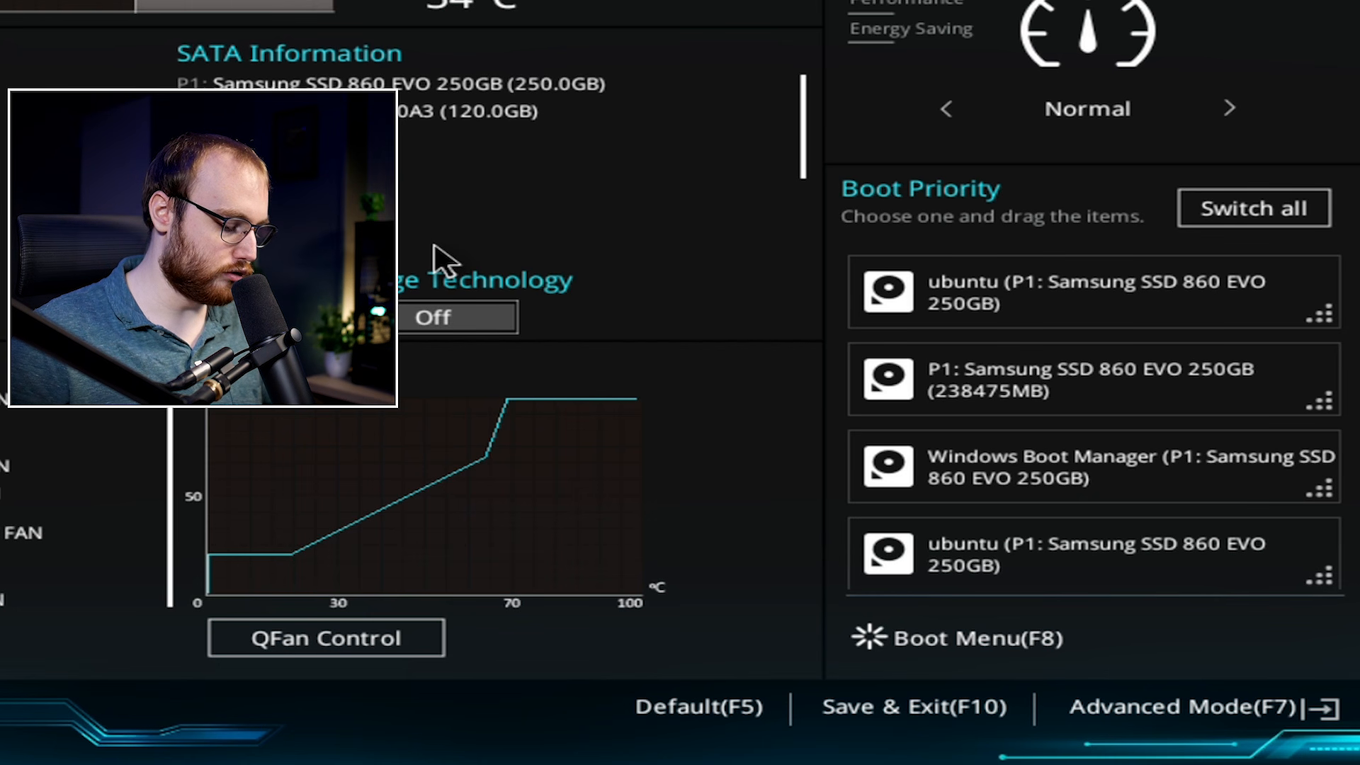
# Step: Open the BIOS boot menu and boot from UEFI: Generic Flash Disk 8.07, Partition 1
pyautogui.press('F8')
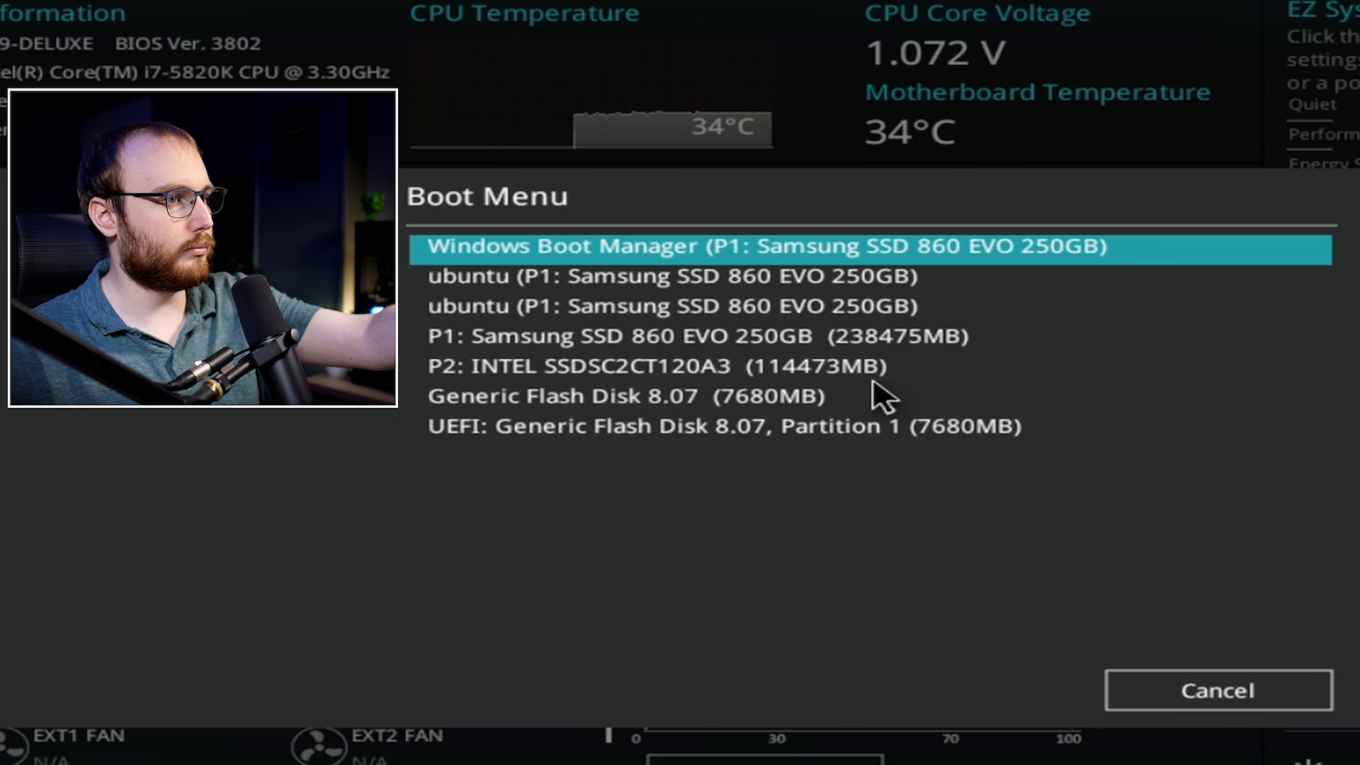
pyautogui.press('Down')
pyautogui.press('Down')
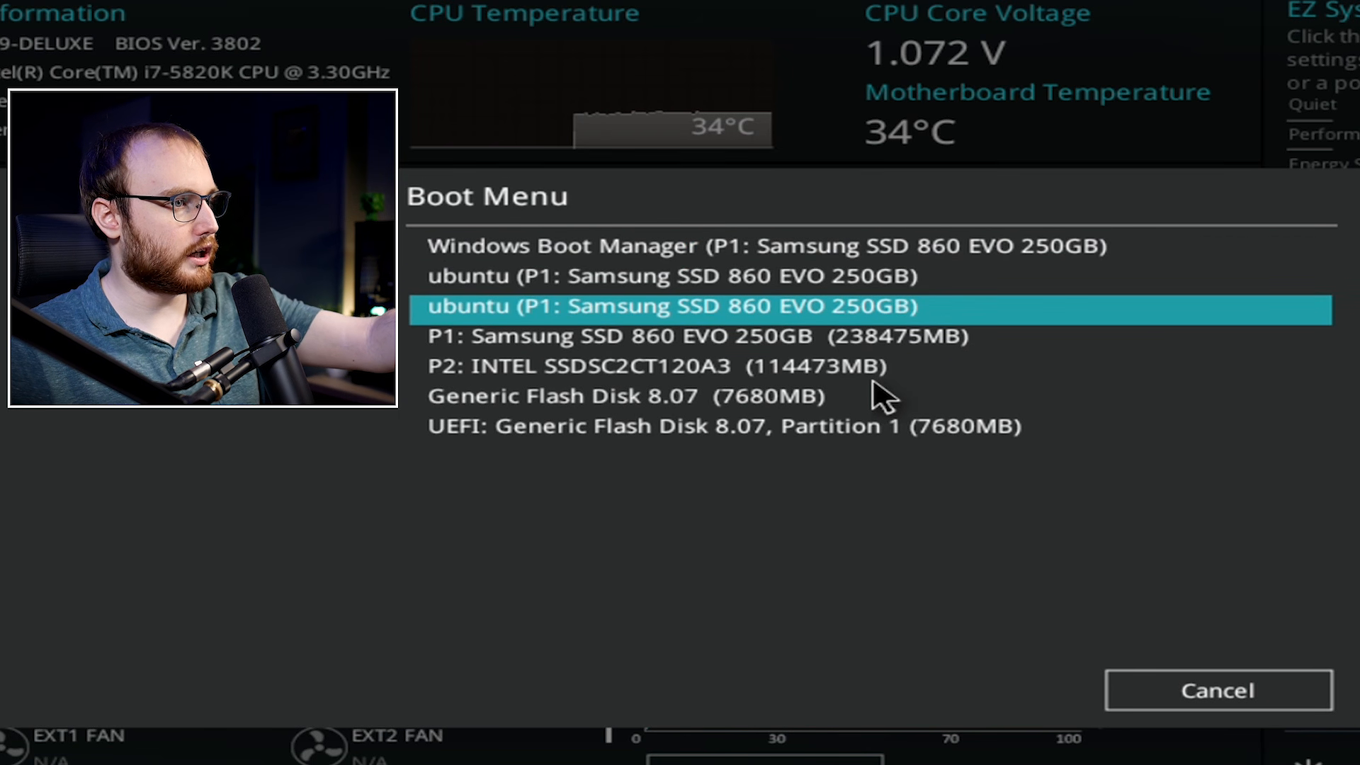
pyautogui.press('Down')
pyautogui.press('Up')
pyautogui.press('Up')
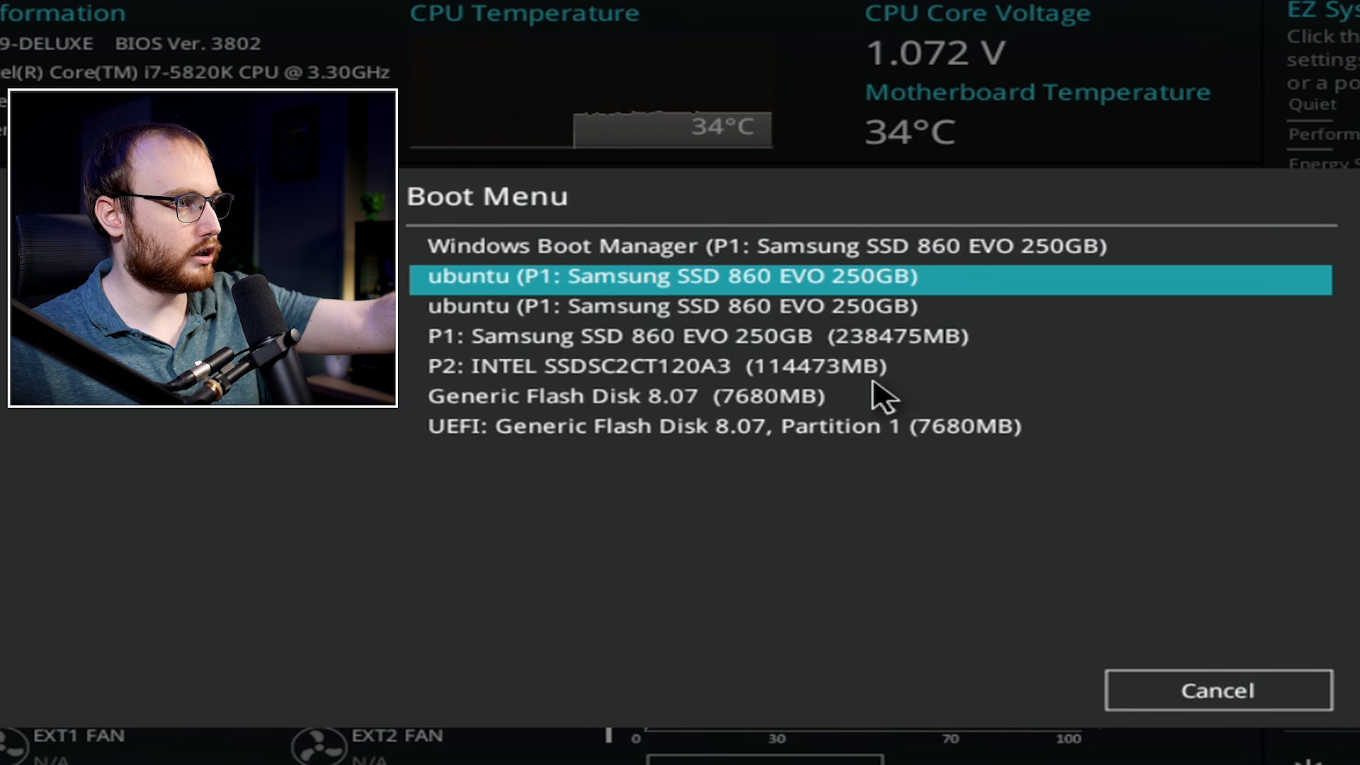
pyautogui.press('Down')
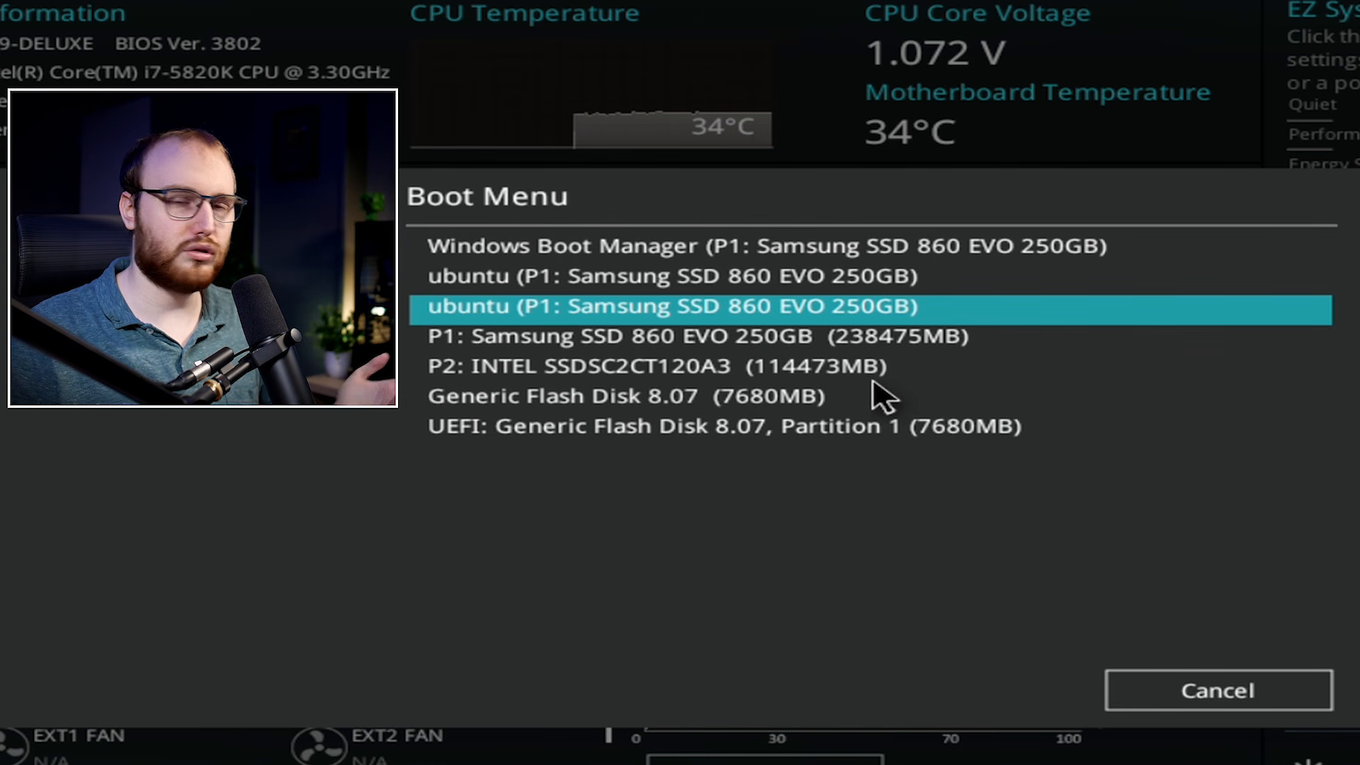
pyautogui.press('Down')
pyautogui.press('Down')
pyautogui.press('Down')
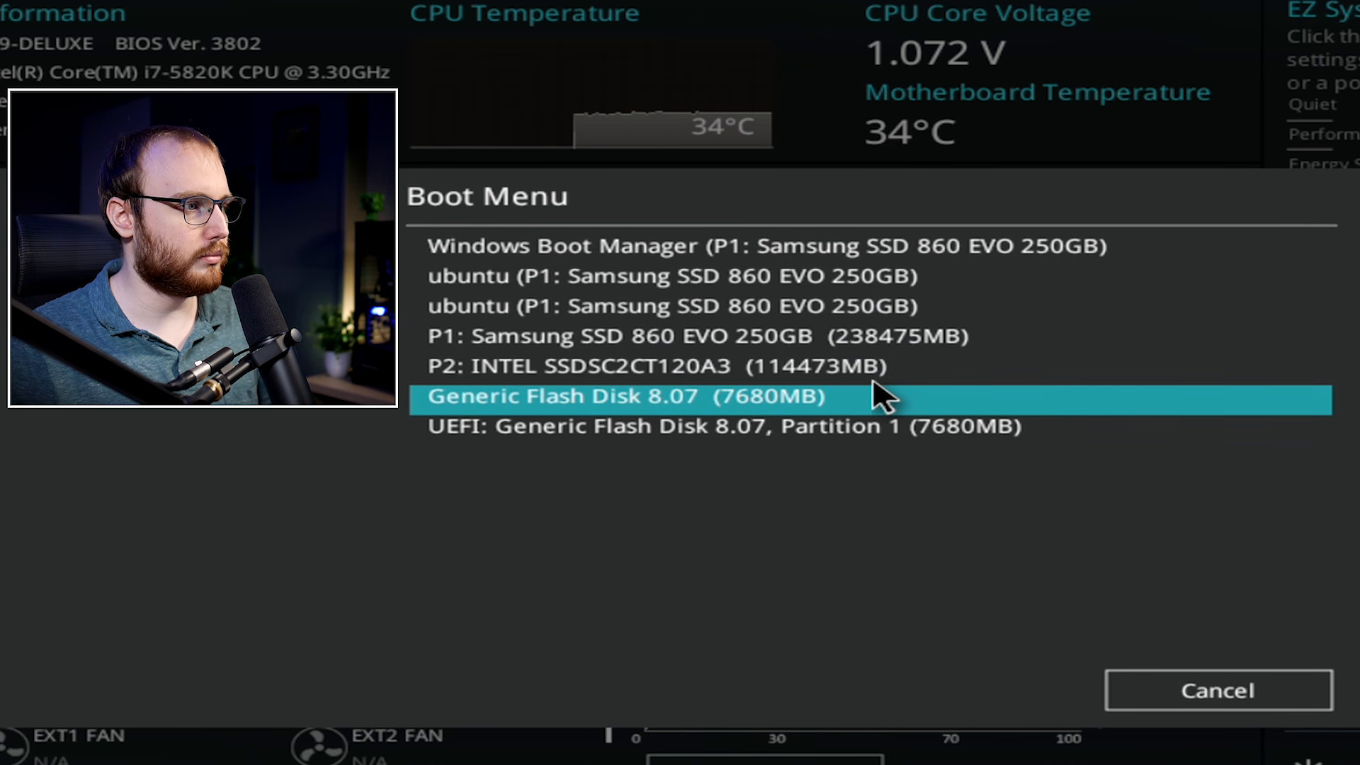
pyautogui.press('Down')
pyautogui.press('Up')
pyautogui.press('Down')
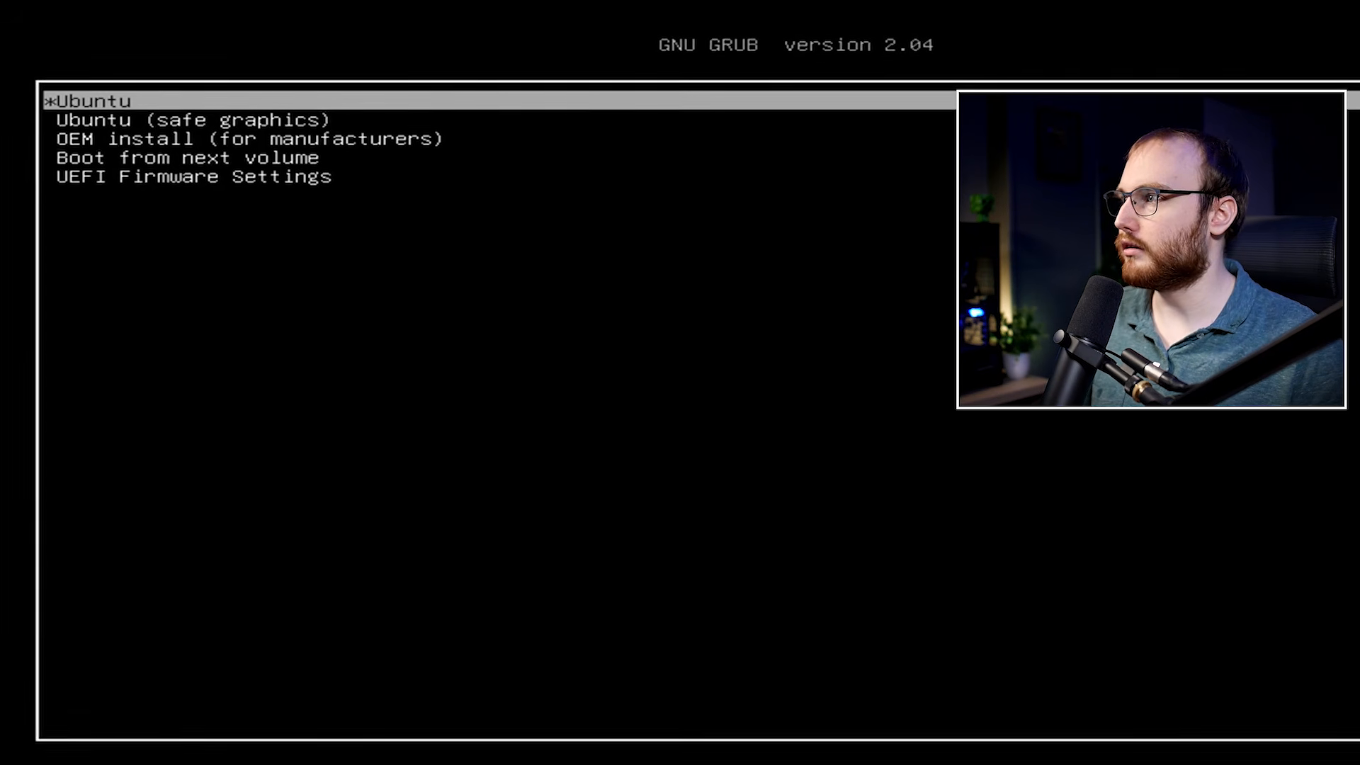
# Step: Look through the GRUB boot entries and start the standard Ubuntu entry
pyautogui.press('Down')
pyautogui.press('Down')
pyautogui.press('Up')
pyautogui.press('Up')
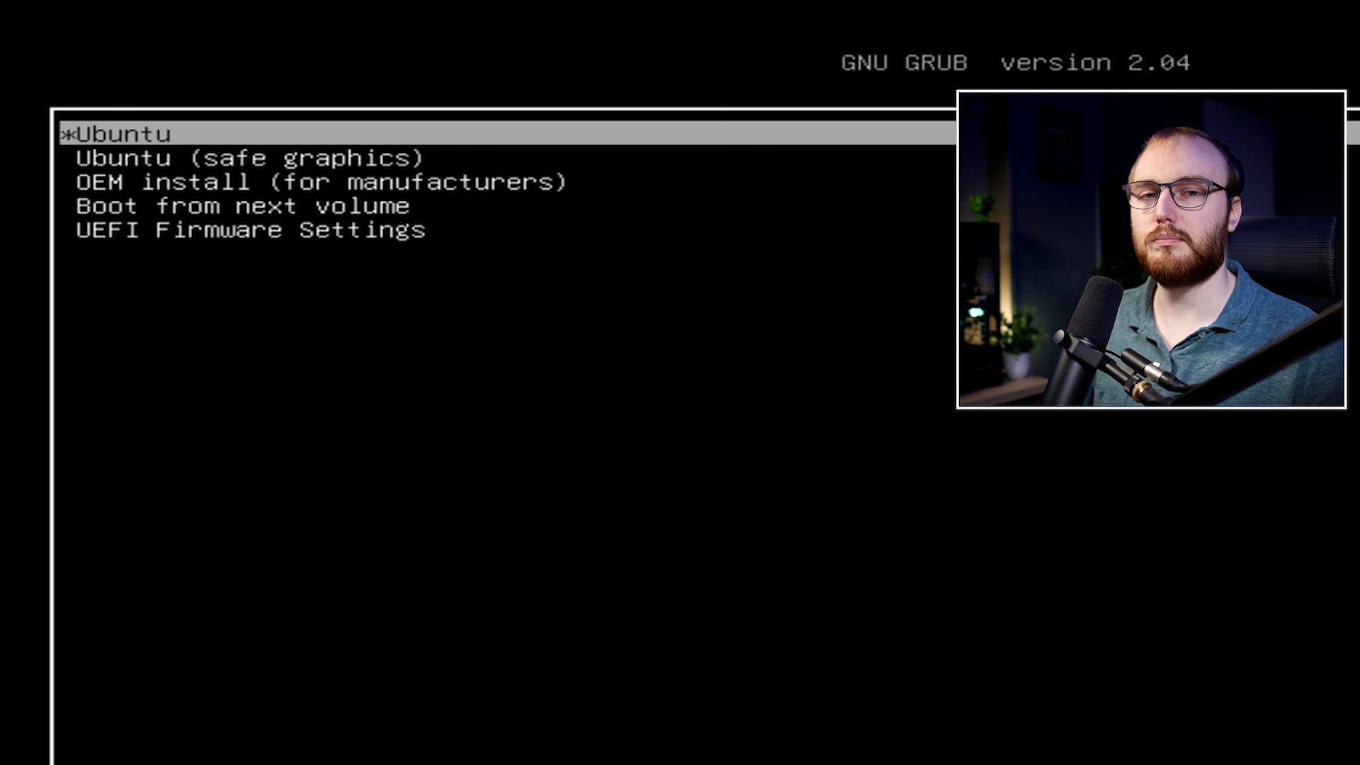
pyautogui.press('Down')
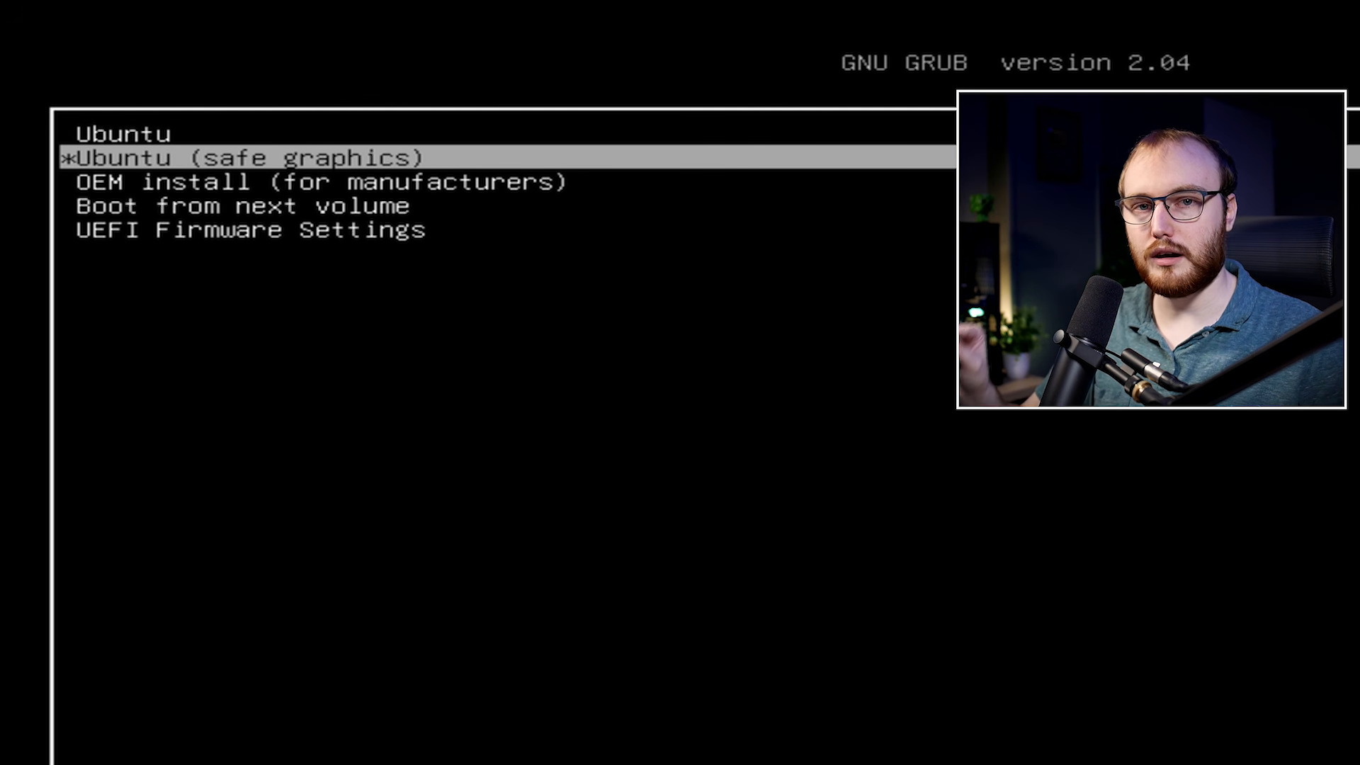
pyautogui.press('Up')
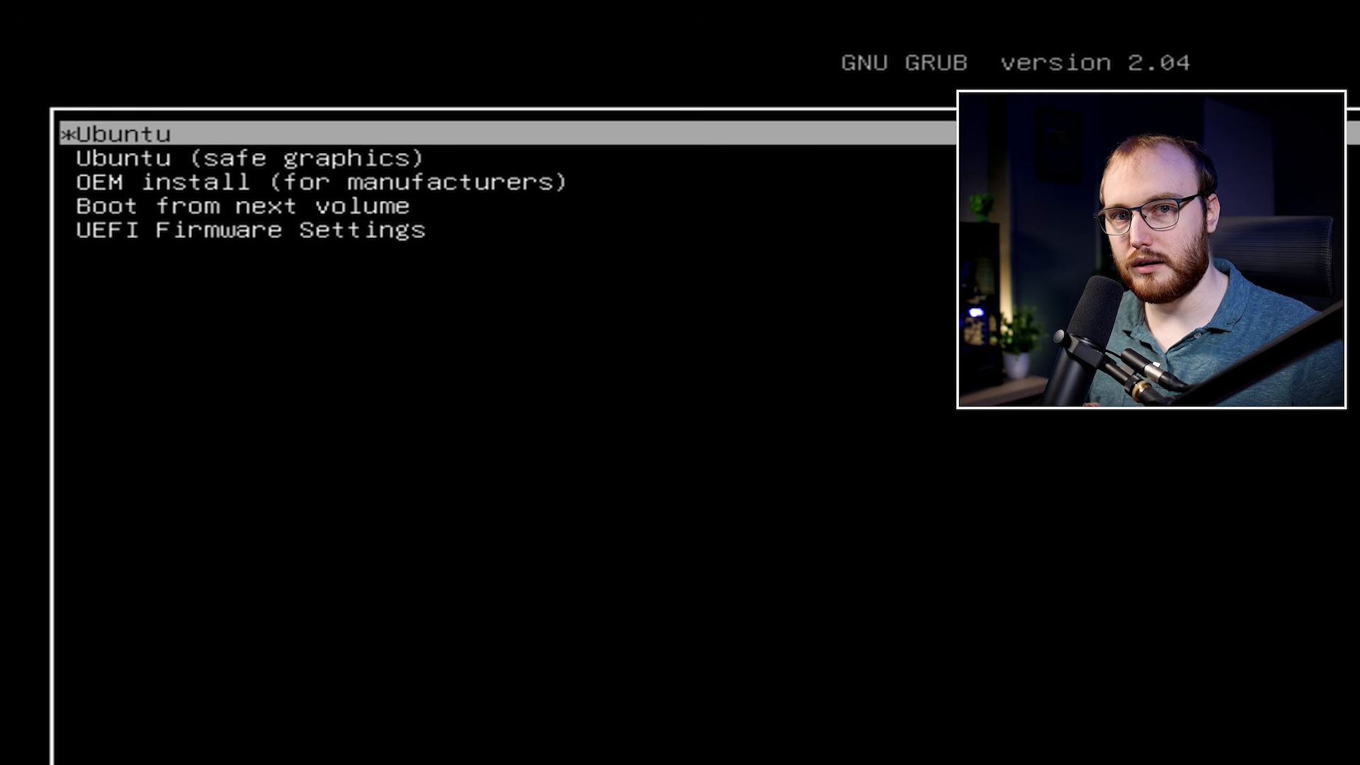
pyautogui.press('Down')
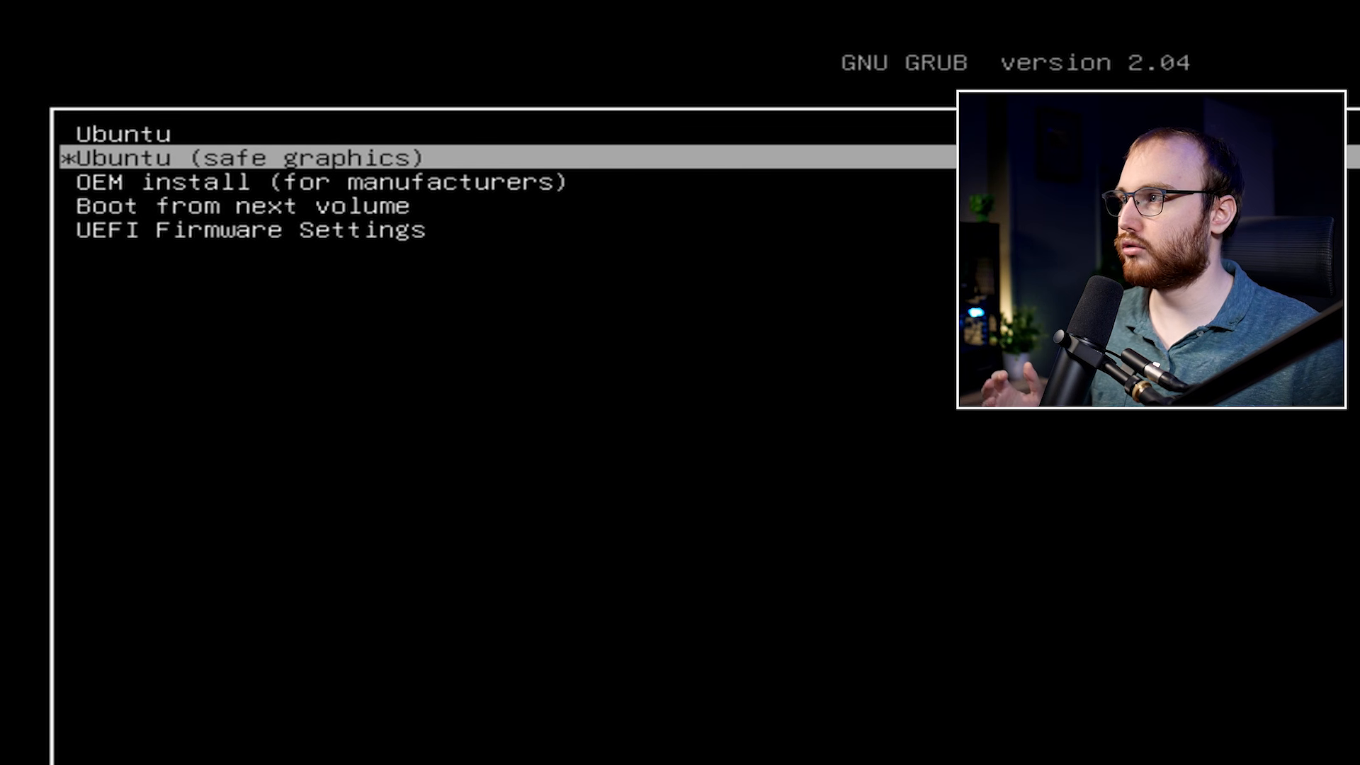
pyautogui.press('Up')
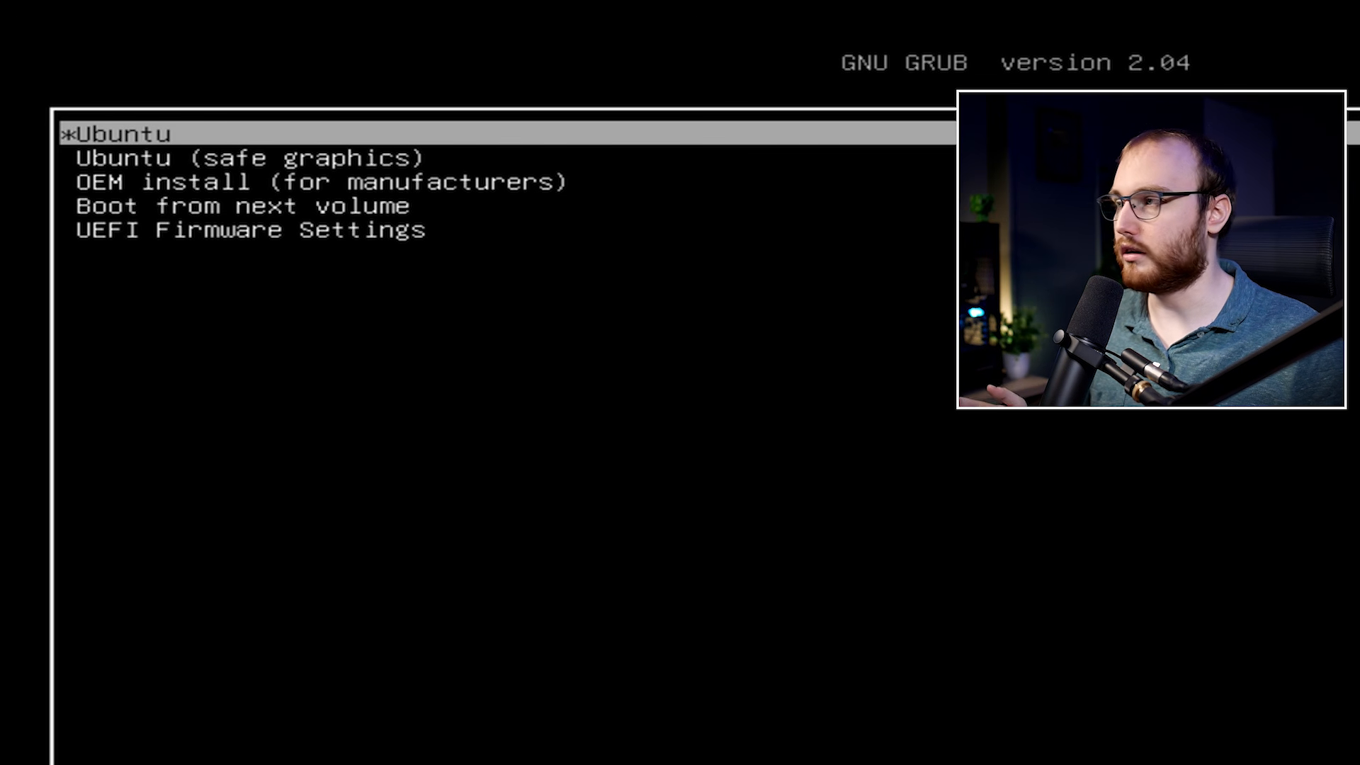
pyautogui.press('Down')
pyautogui.press('Up')
pyautogui.press('Return')
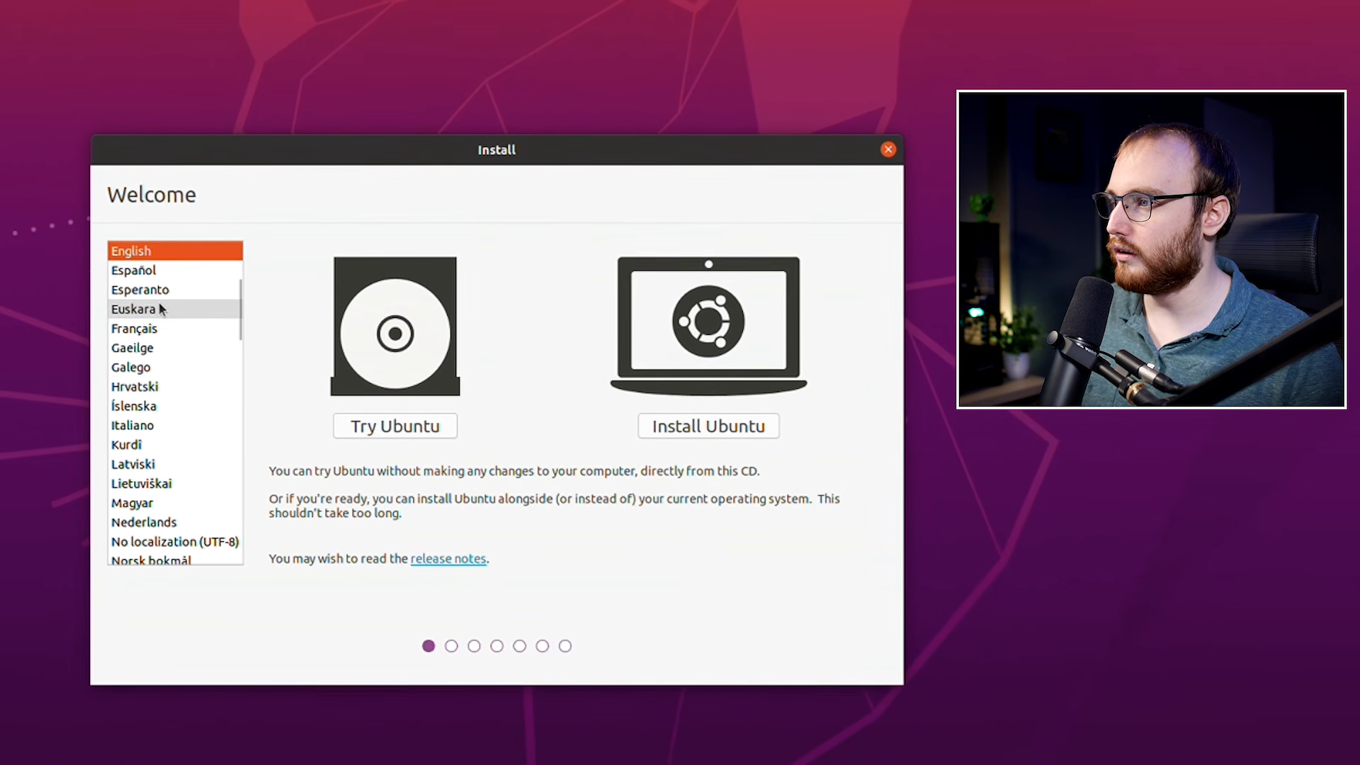
# Step: Start the Ubuntu installation in Français with the French - French (AZERTY) keyboard layout
pyautogui.click(138, 328)
pyautogui.click(714, 427)
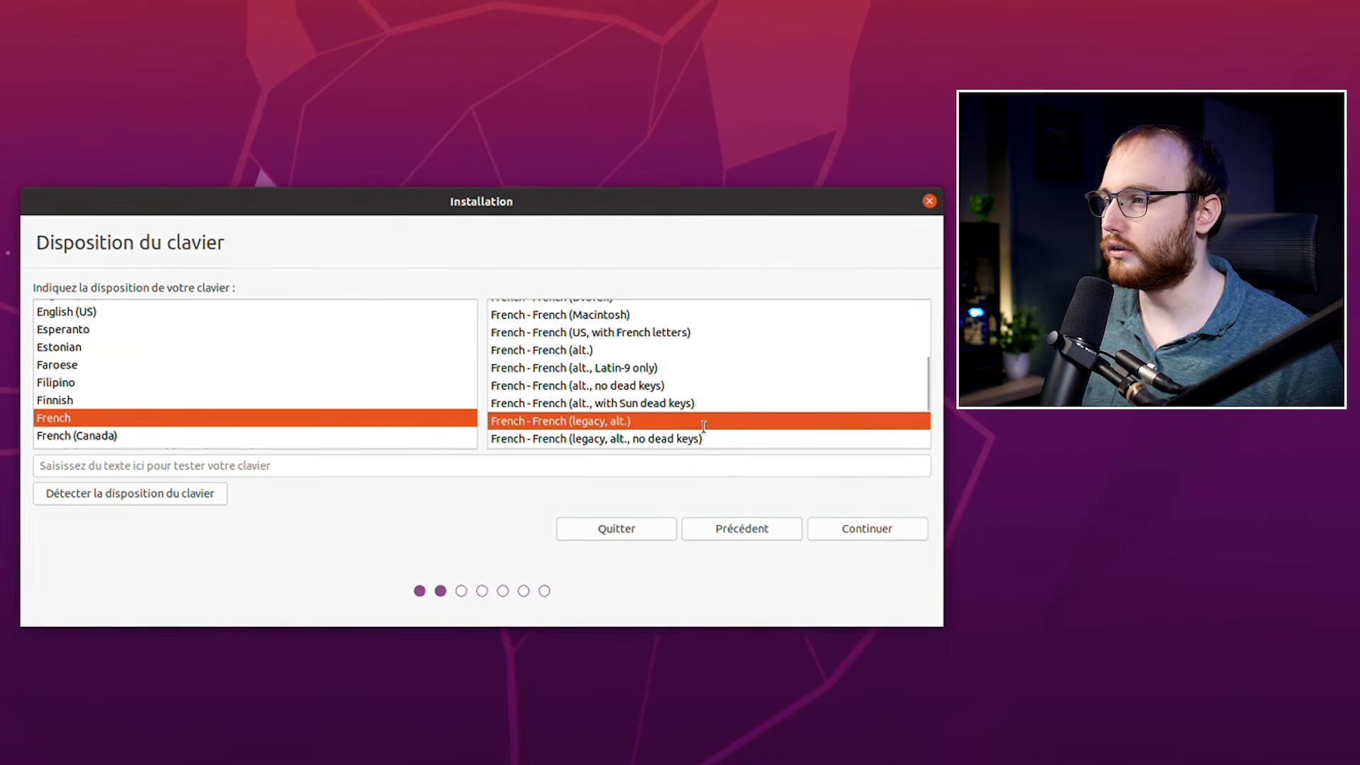
pyautogui.scroll(3, 581, 366)
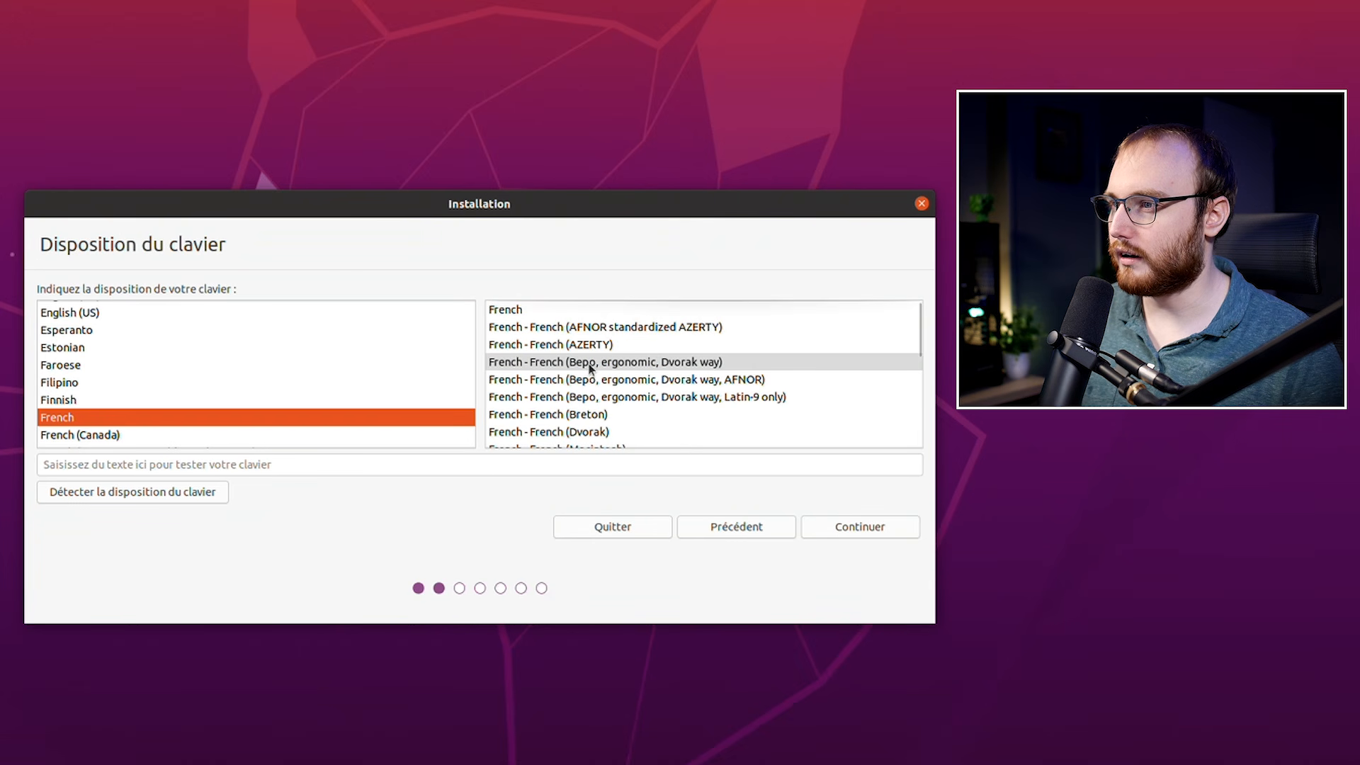
pyautogui.click(588, 346)
# Step: Test the keyboard layout with azerty and the characters +, = and #, and continue the installation with that layout
pyautogui.click(407, 469)
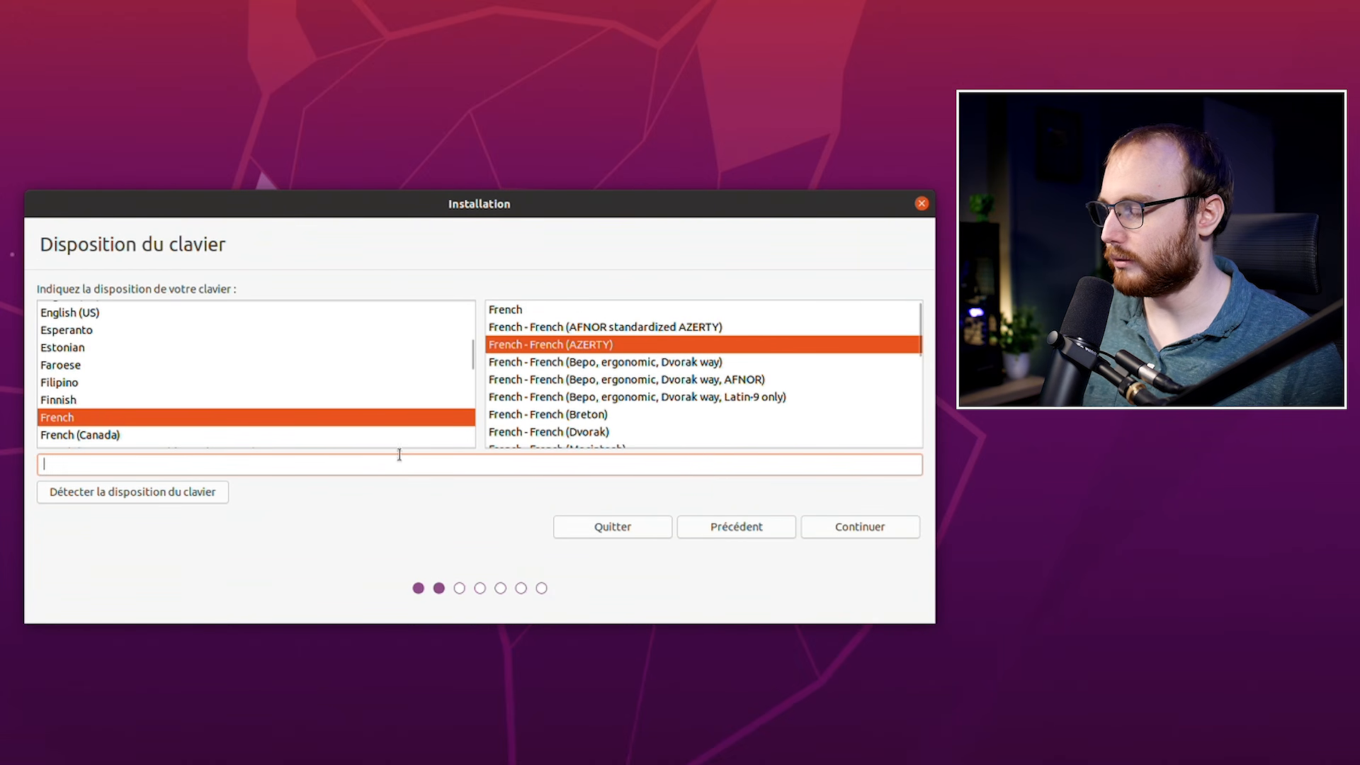
pyautogui.write('azerty')
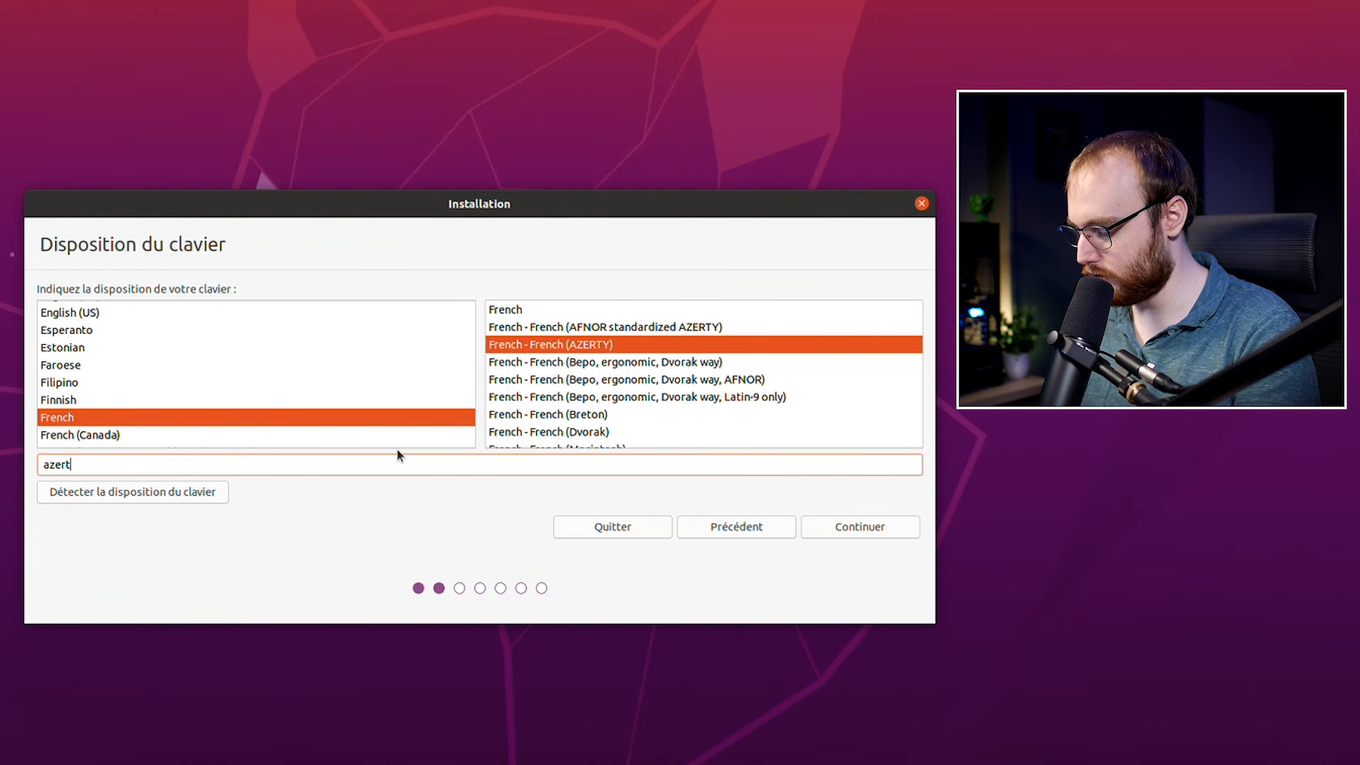
pyautogui.press('BackSpace')
pyautogui.press('BackSpace')
pyautogui.press('BackSpace')
pyautogui.press('BackSpace')
pyautogui.press('BackSpace')
pyautogui.write('az')
pyautogui.press('BackSpace')
pyautogui.press('BackSpace')
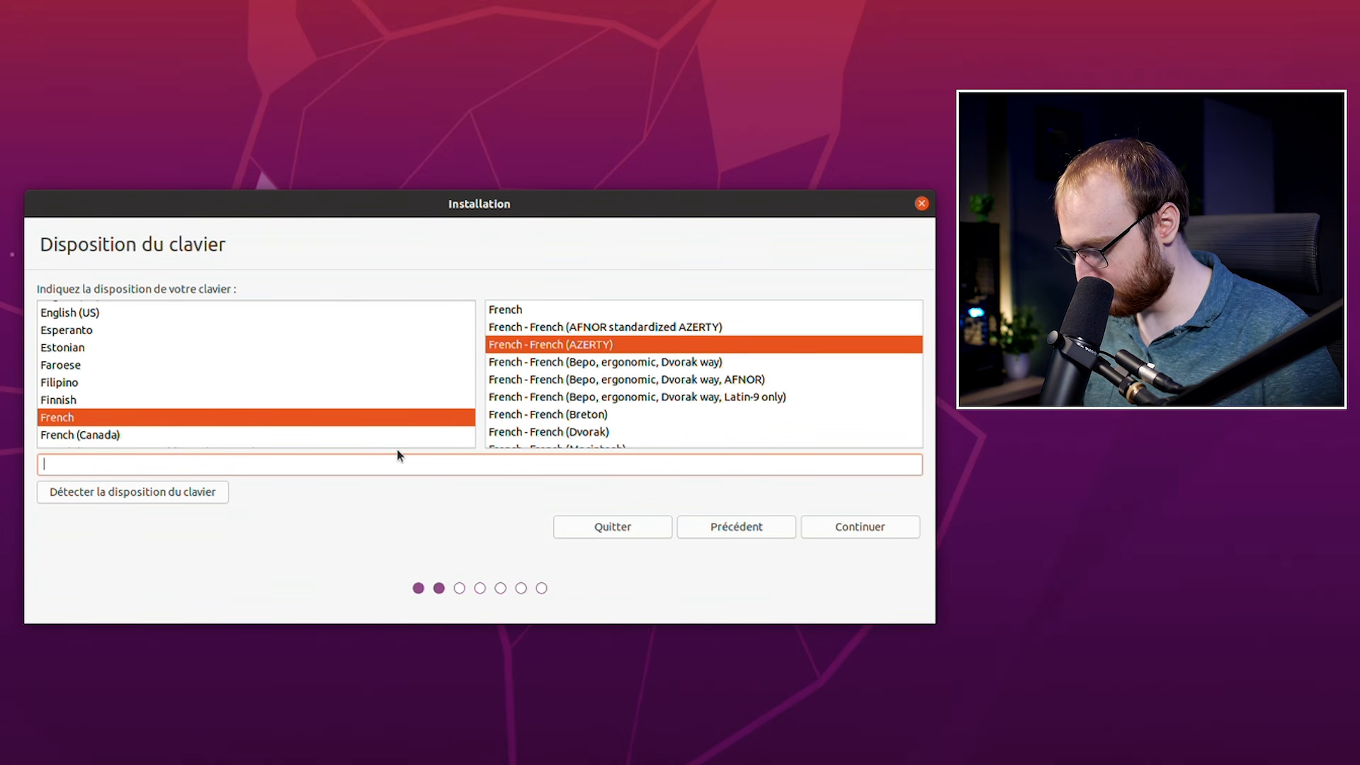
pyautogui.write('+')
pyautogui.press('BackSpace')
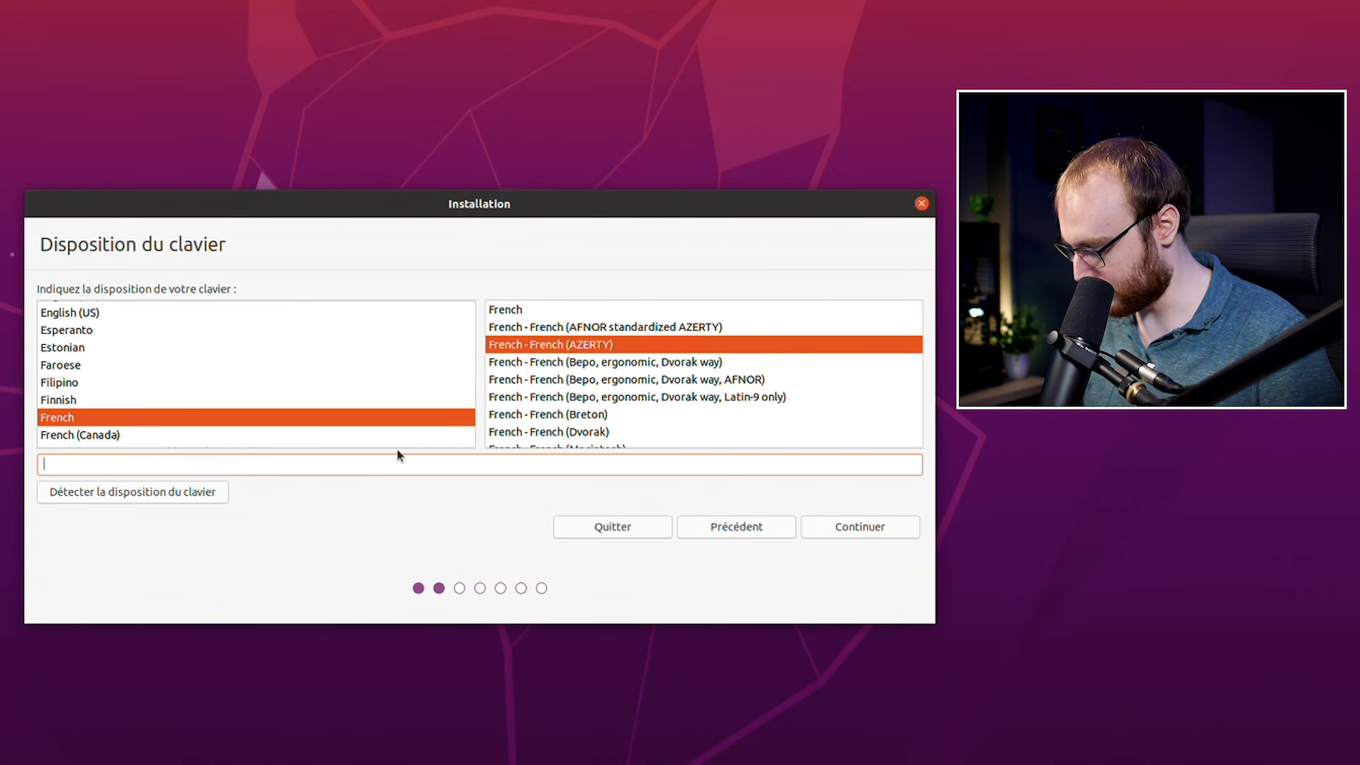
pyautogui.write('=')
pyautogui.press('BackSpace')
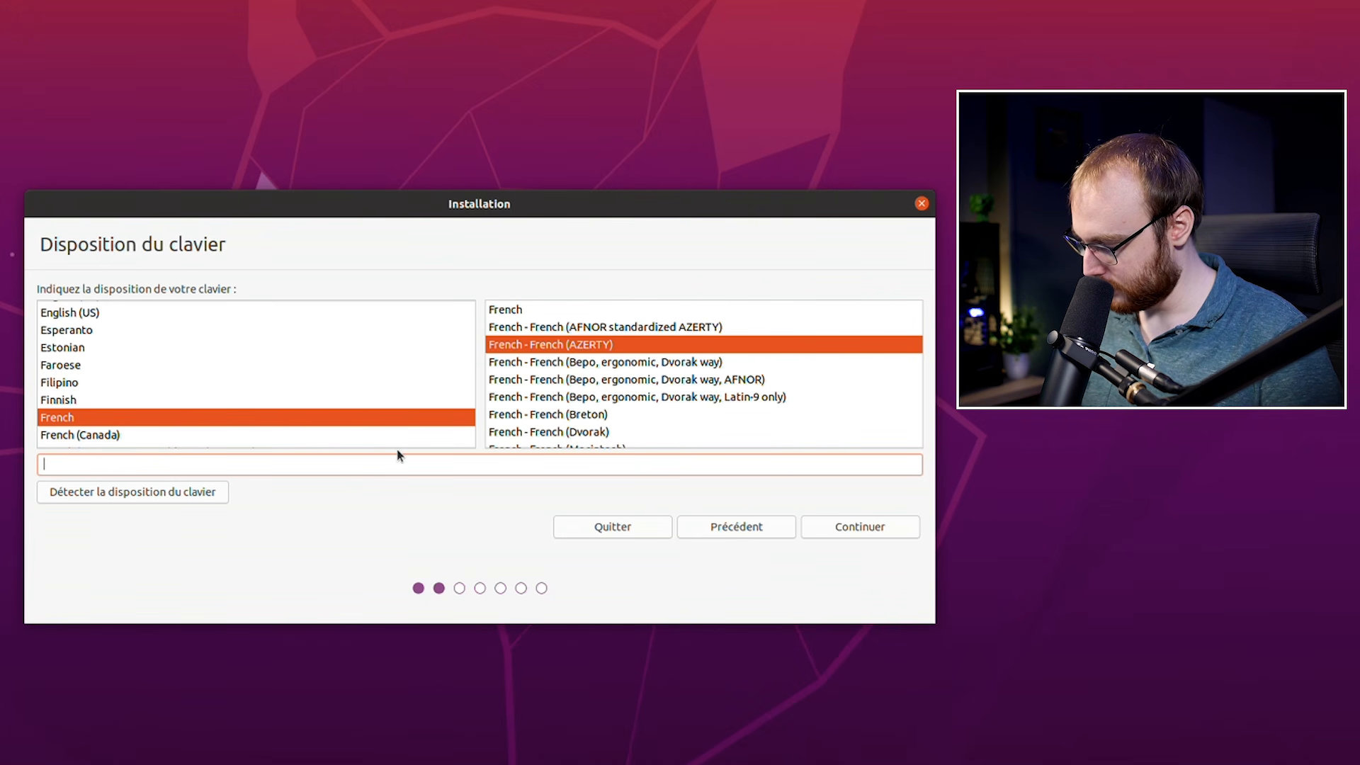
pyautogui.write('#')
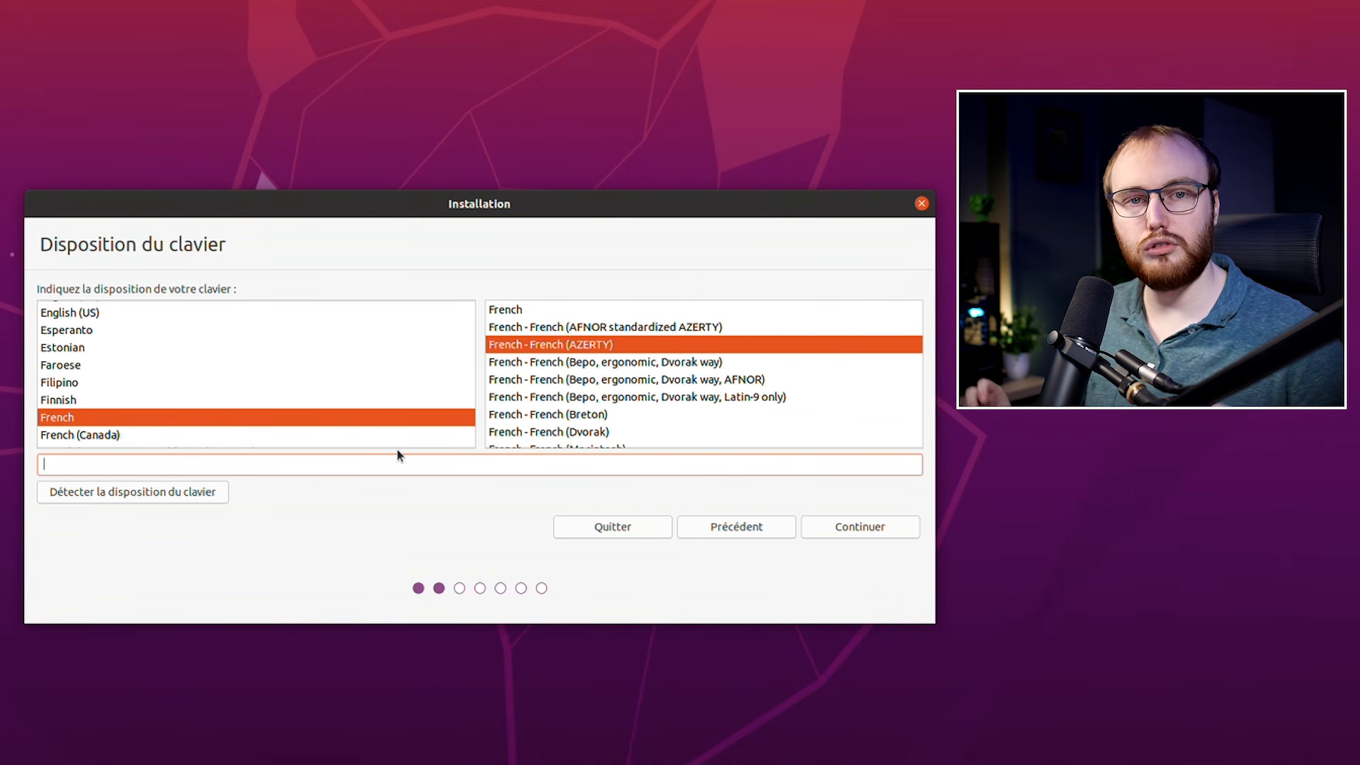
pyautogui.click(830, 529)
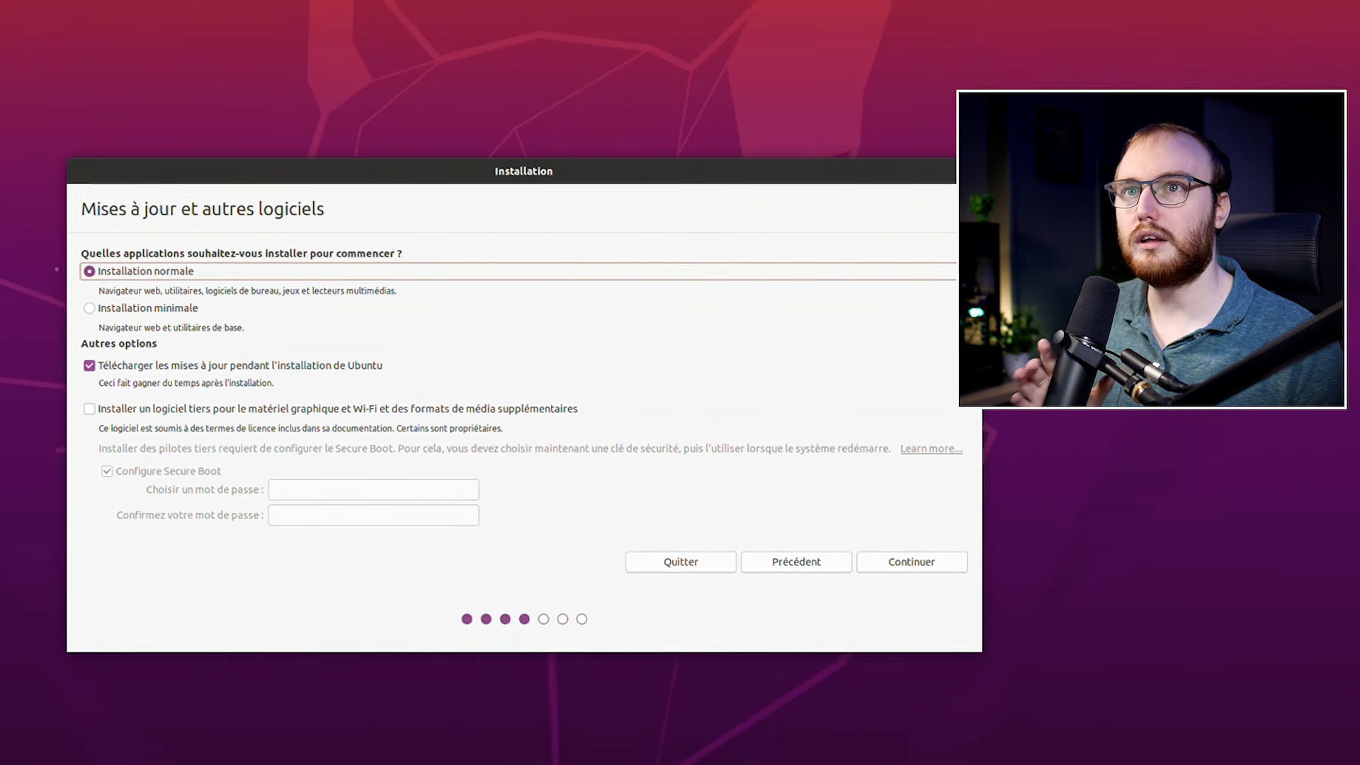
# Step: Check the Ethernet connection in the system status area and close it again
pyautogui.click(1309, 7)
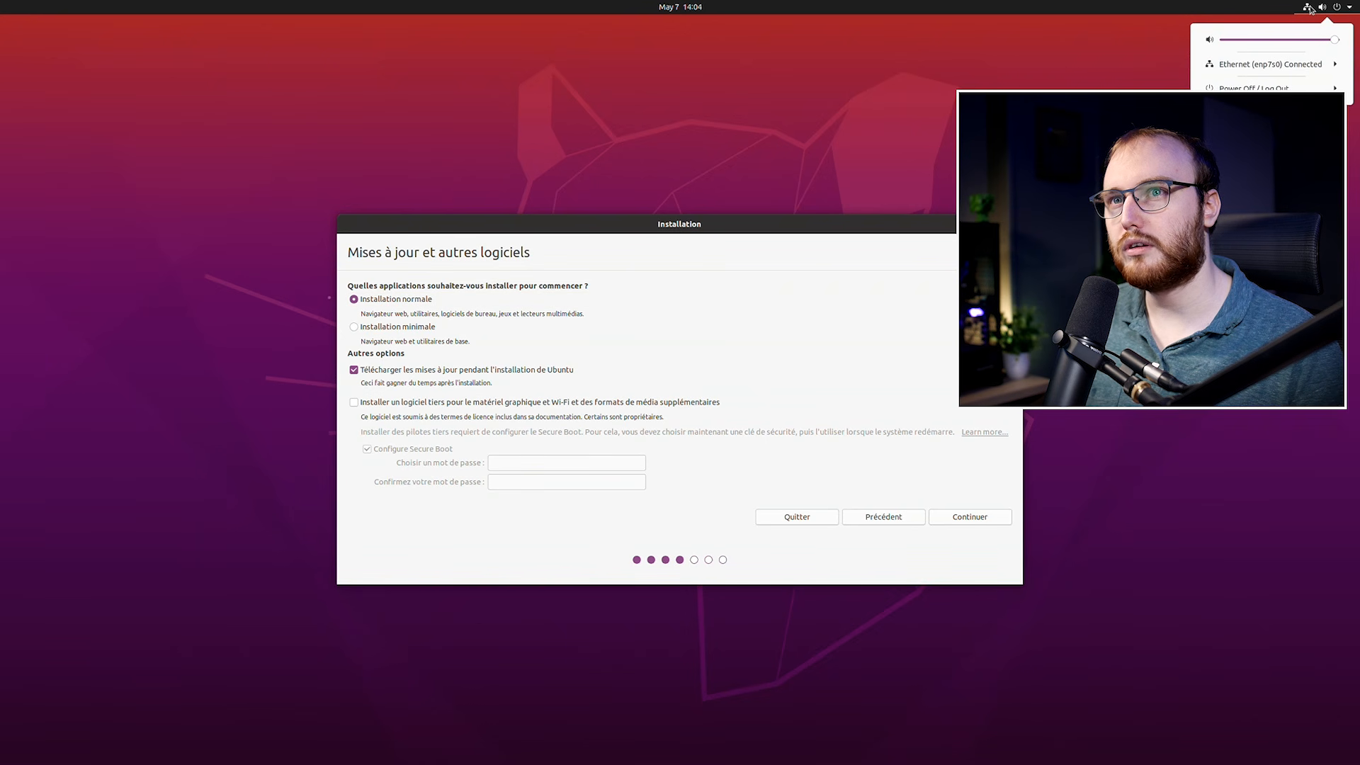
pyautogui.click(1234, 67)
pyautogui.click(1239, 66)
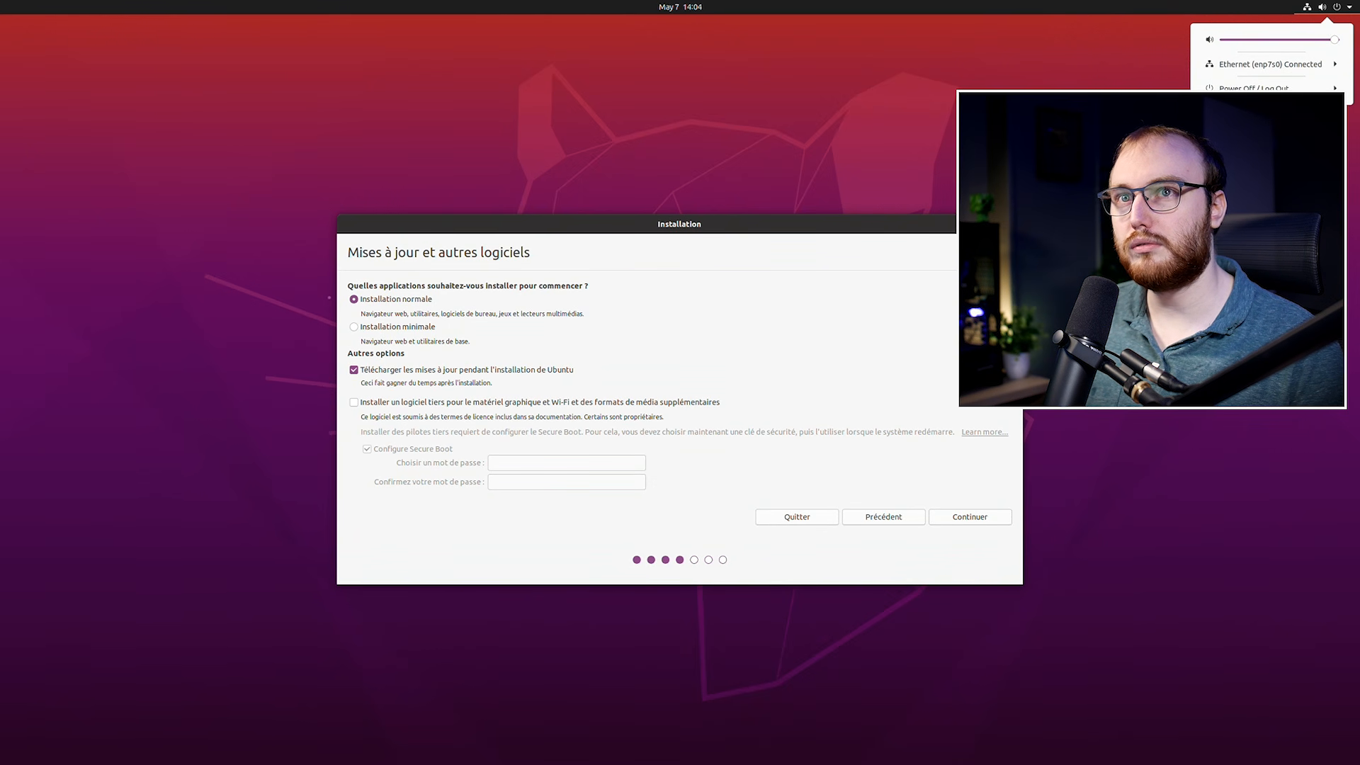
pyautogui.press('Escape')
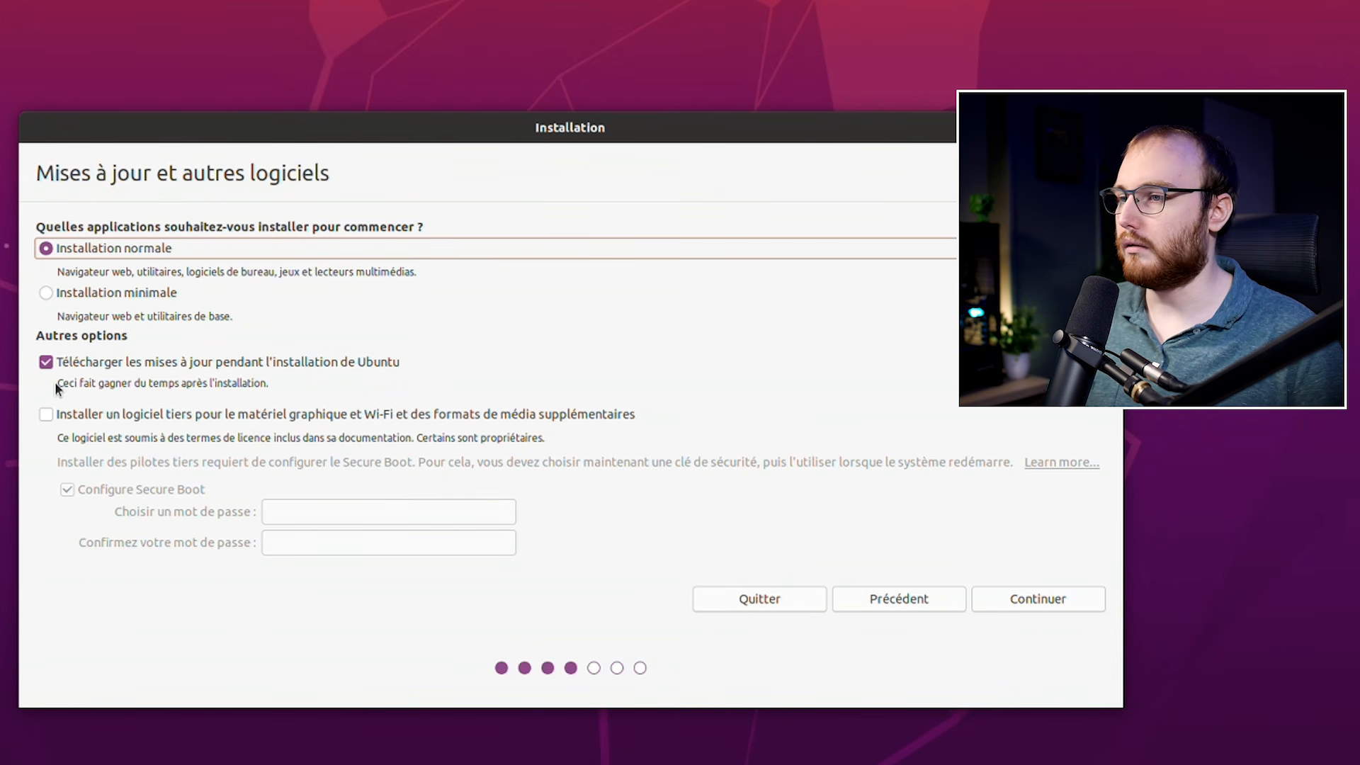
# Step: Enable third-party software for graphics and Wi-Fi hardware, enter and confirm the Secure Boot password, and continue to the installation type
pyautogui.click(80, 418)
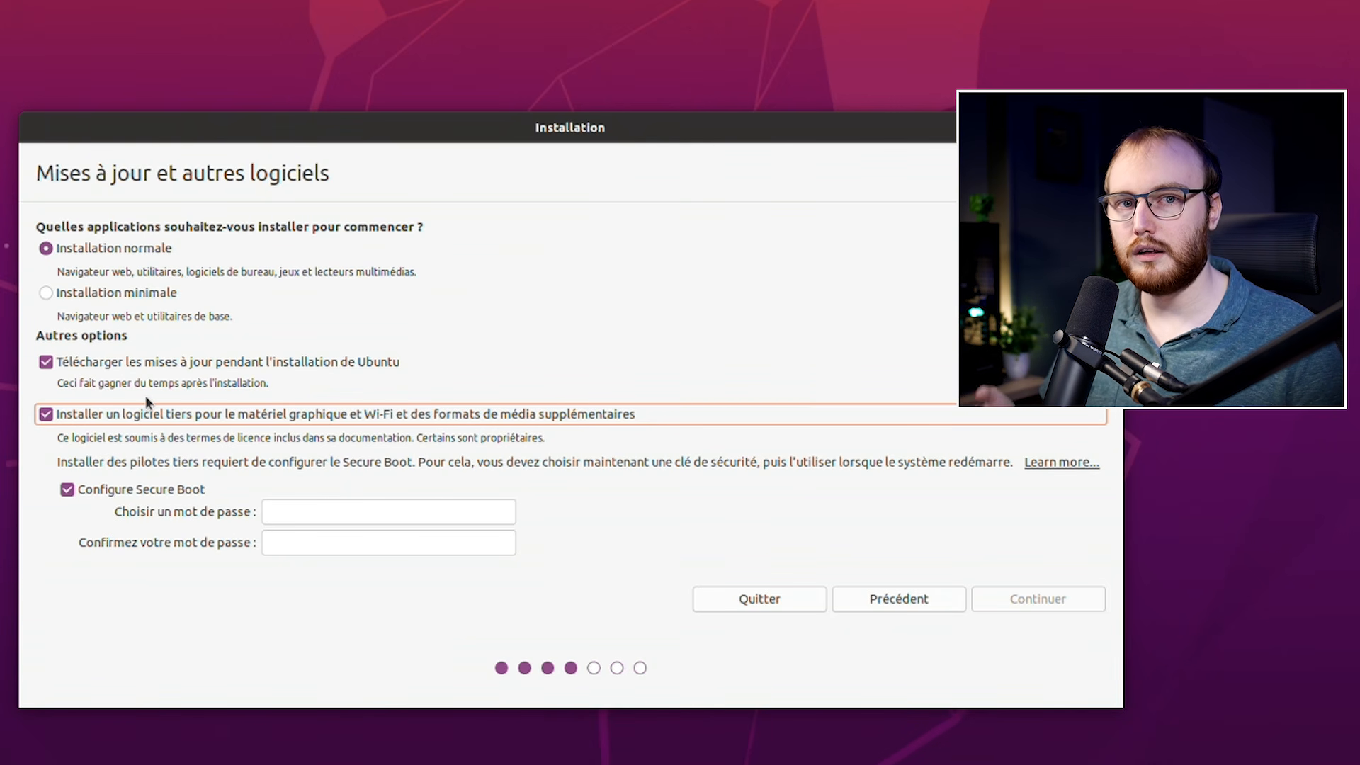
pyautogui.click(300, 512)
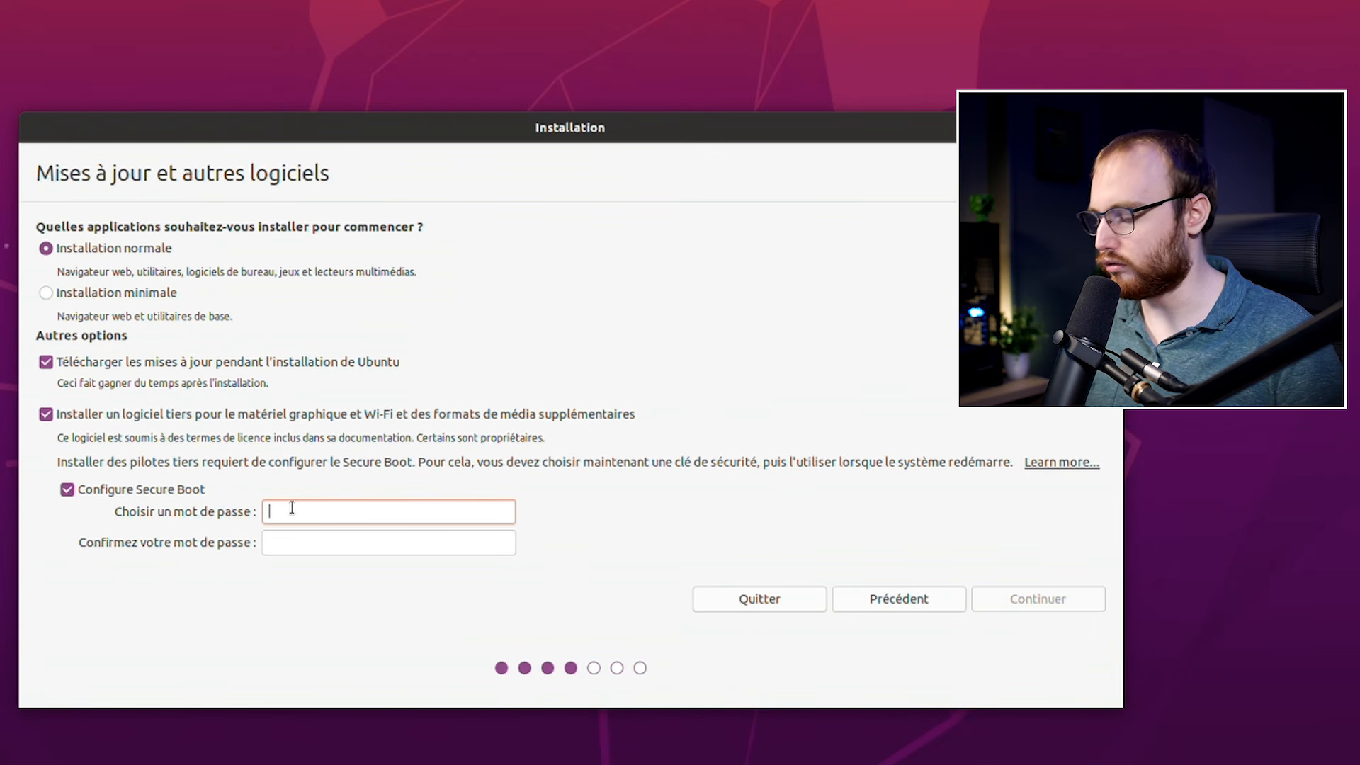
pyautogui.write('••••')
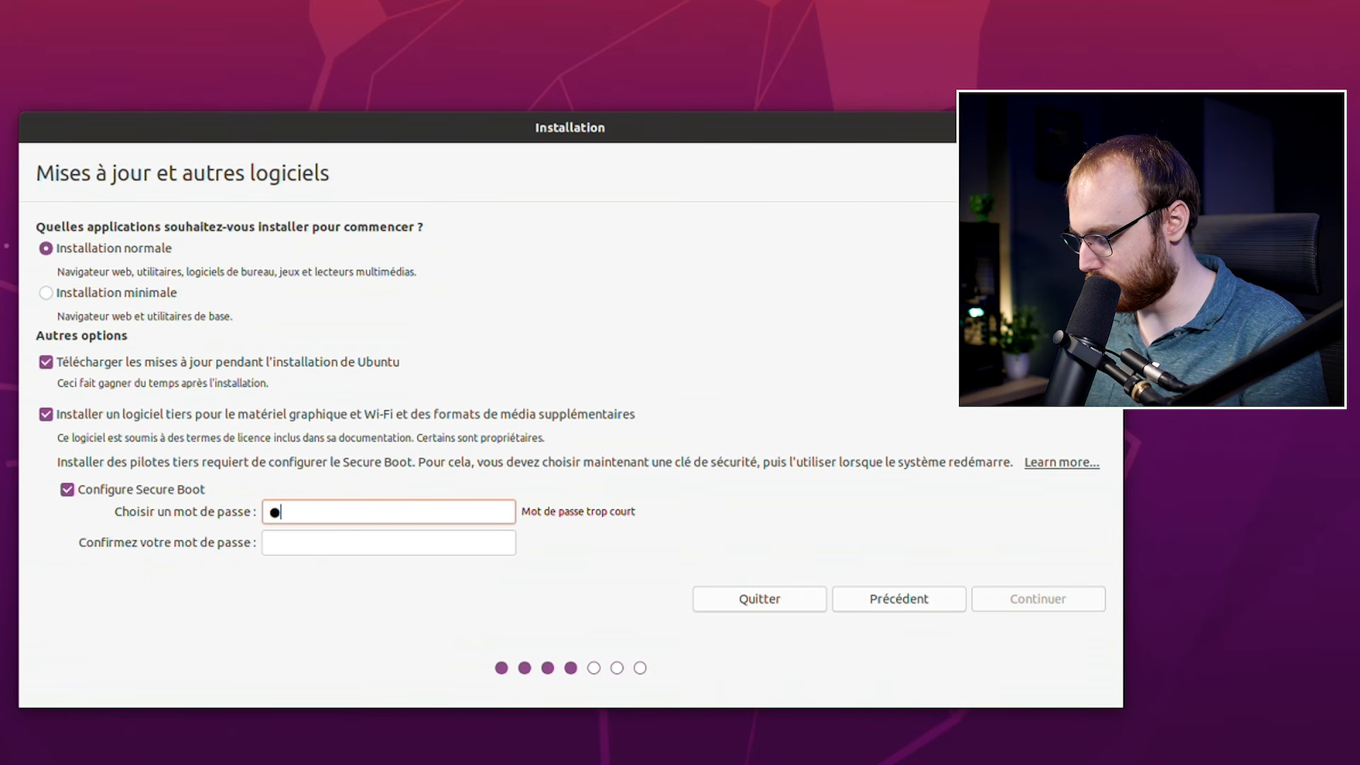
pyautogui.write('•')
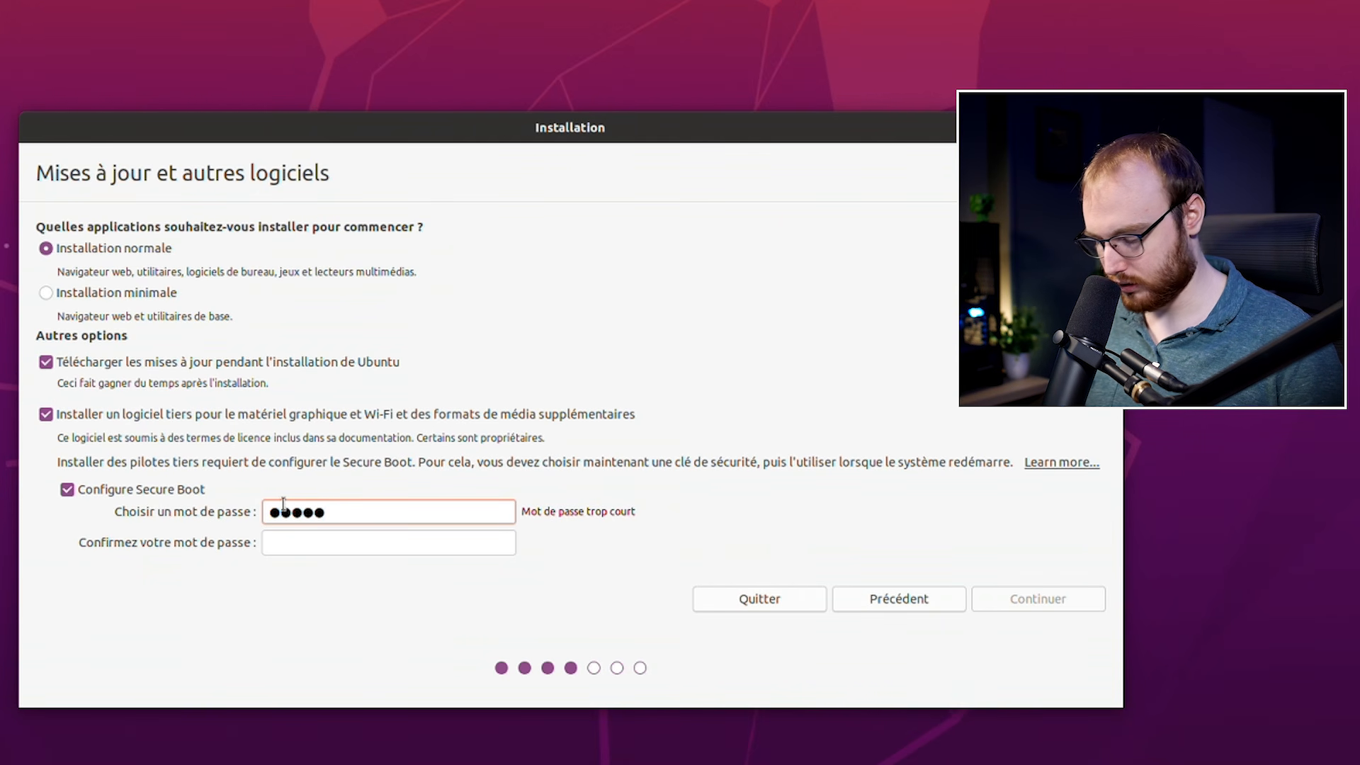
pyautogui.press('BackSpace')
pyautogui.press('BackSpace')
pyautogui.press('BackSpace')
pyautogui.press('BackSpace')
pyautogui.press('BackSpace')
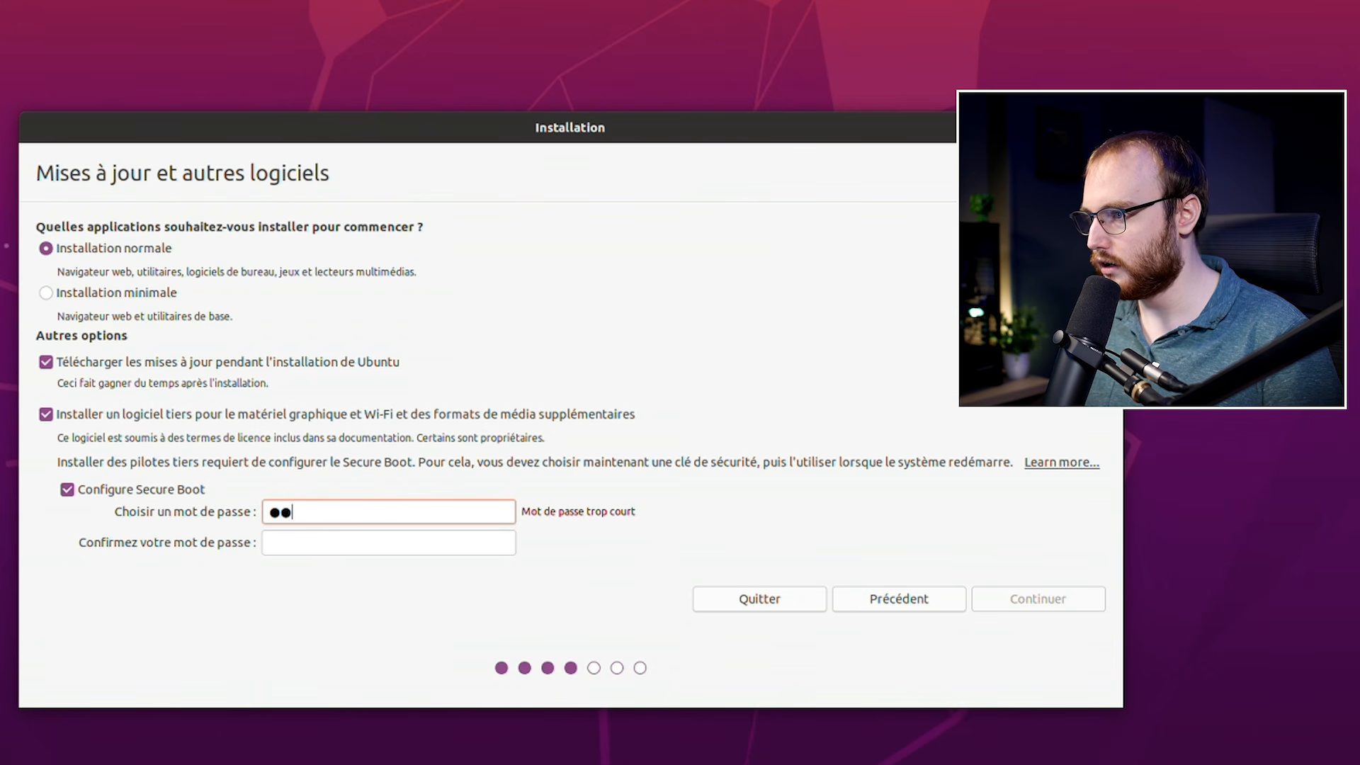
pyautogui.write('••••••')
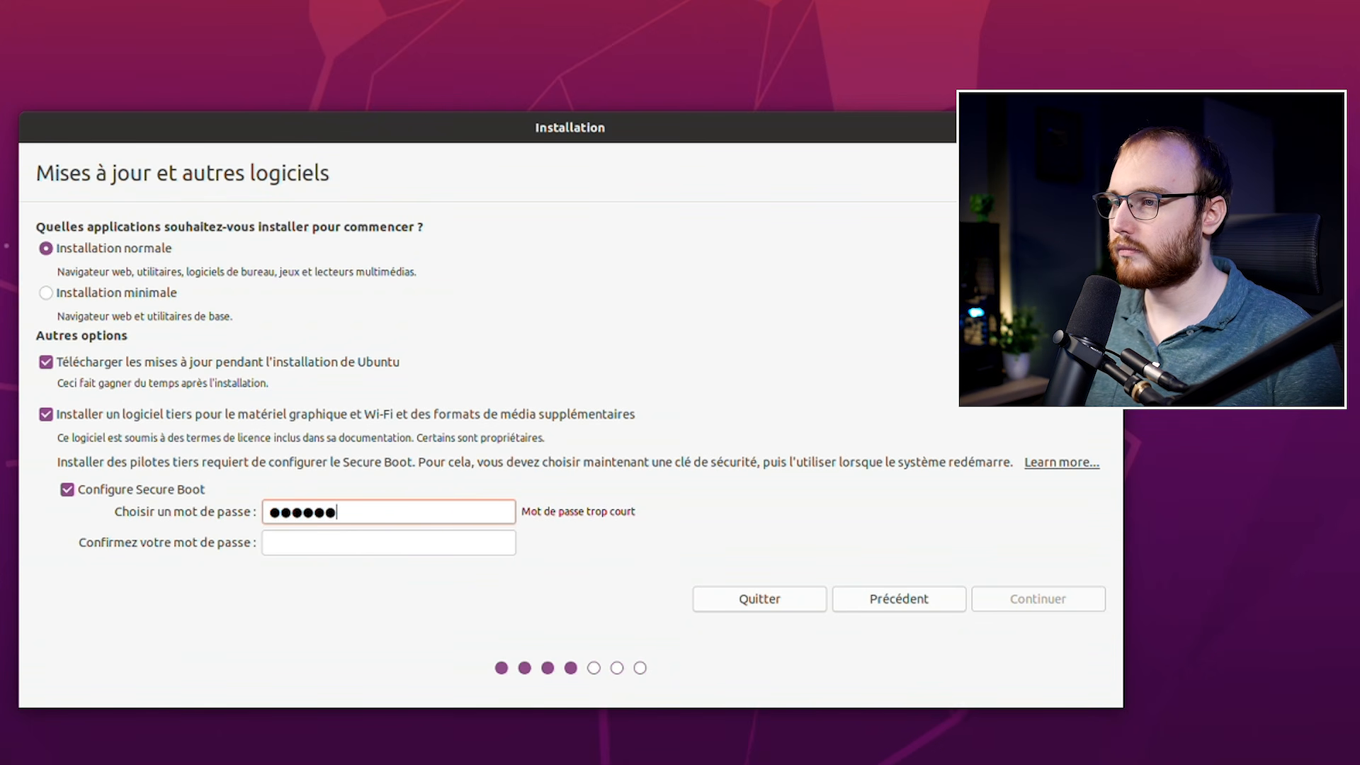
pyautogui.write('••••')
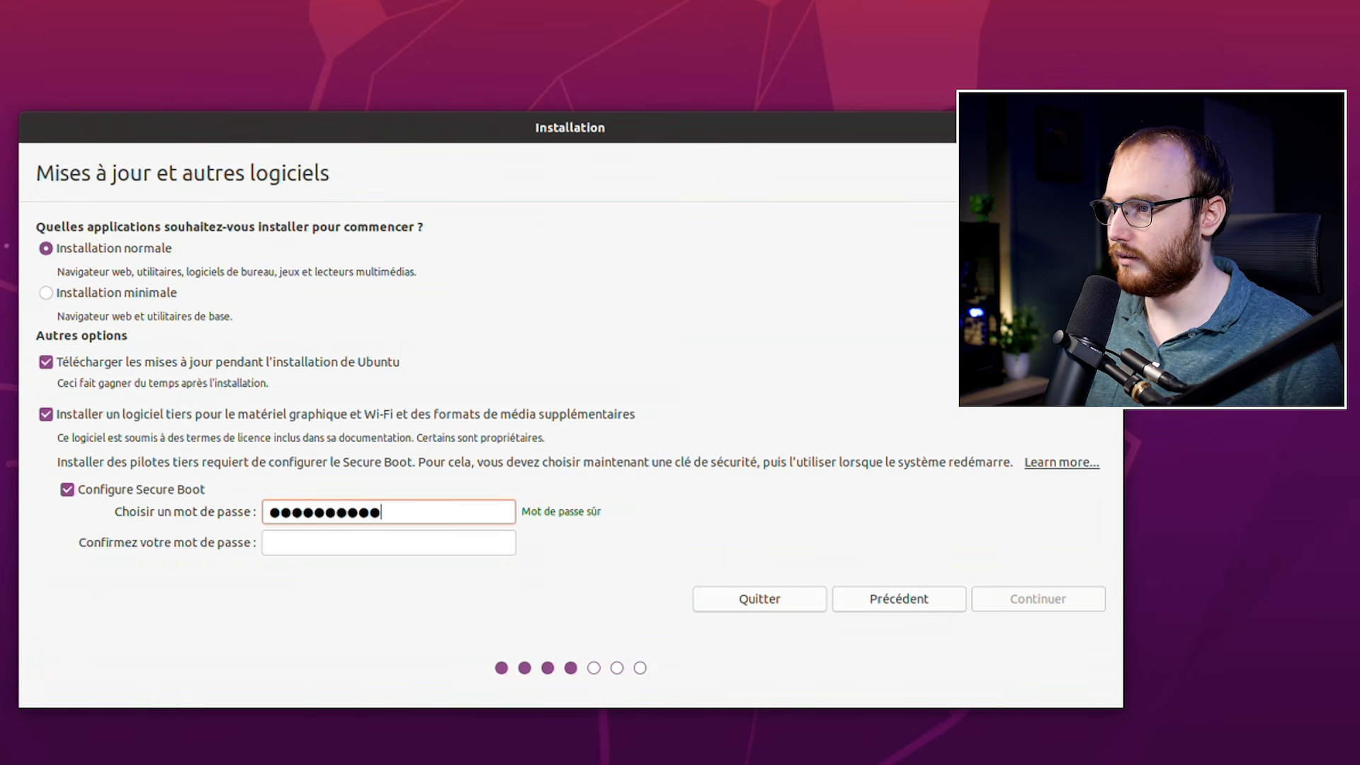
pyautogui.click(321, 551)
pyautogui.write('••••')
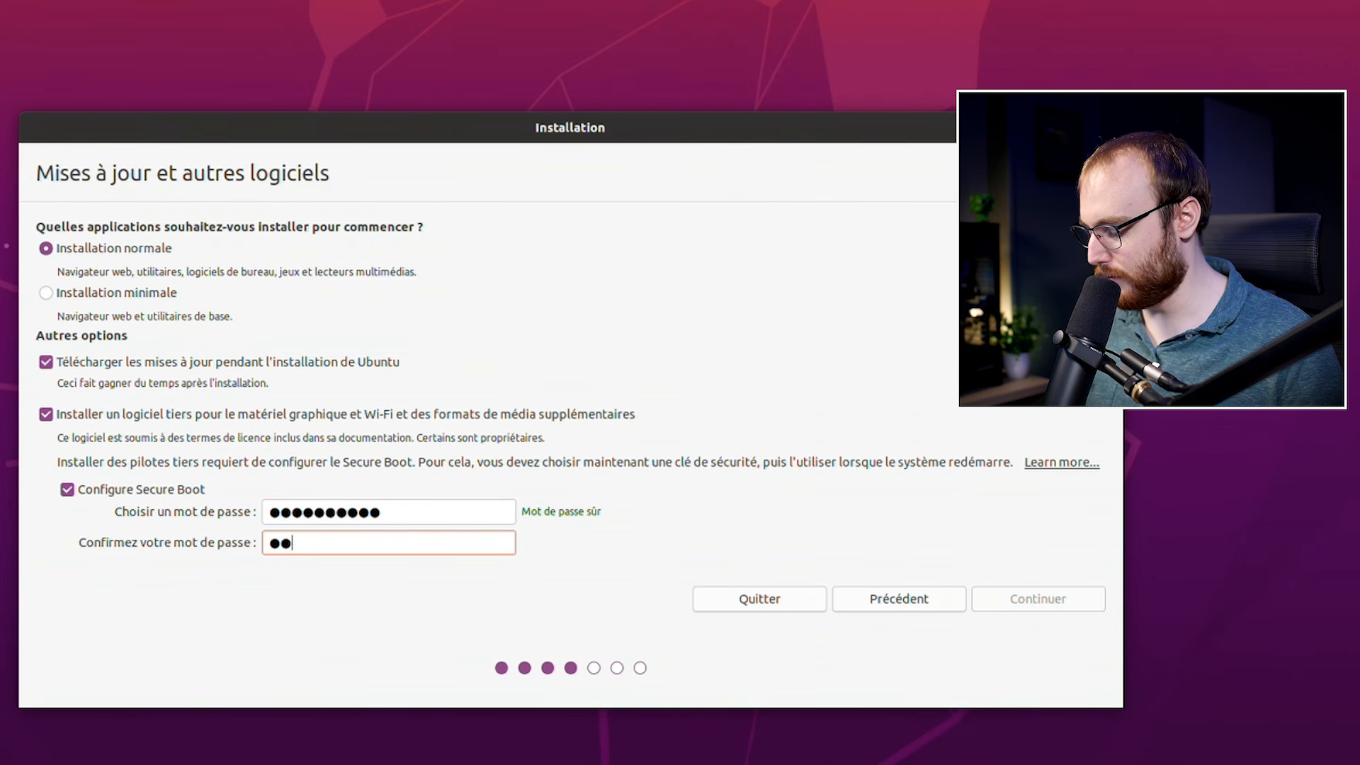
pyautogui.write('••••••')
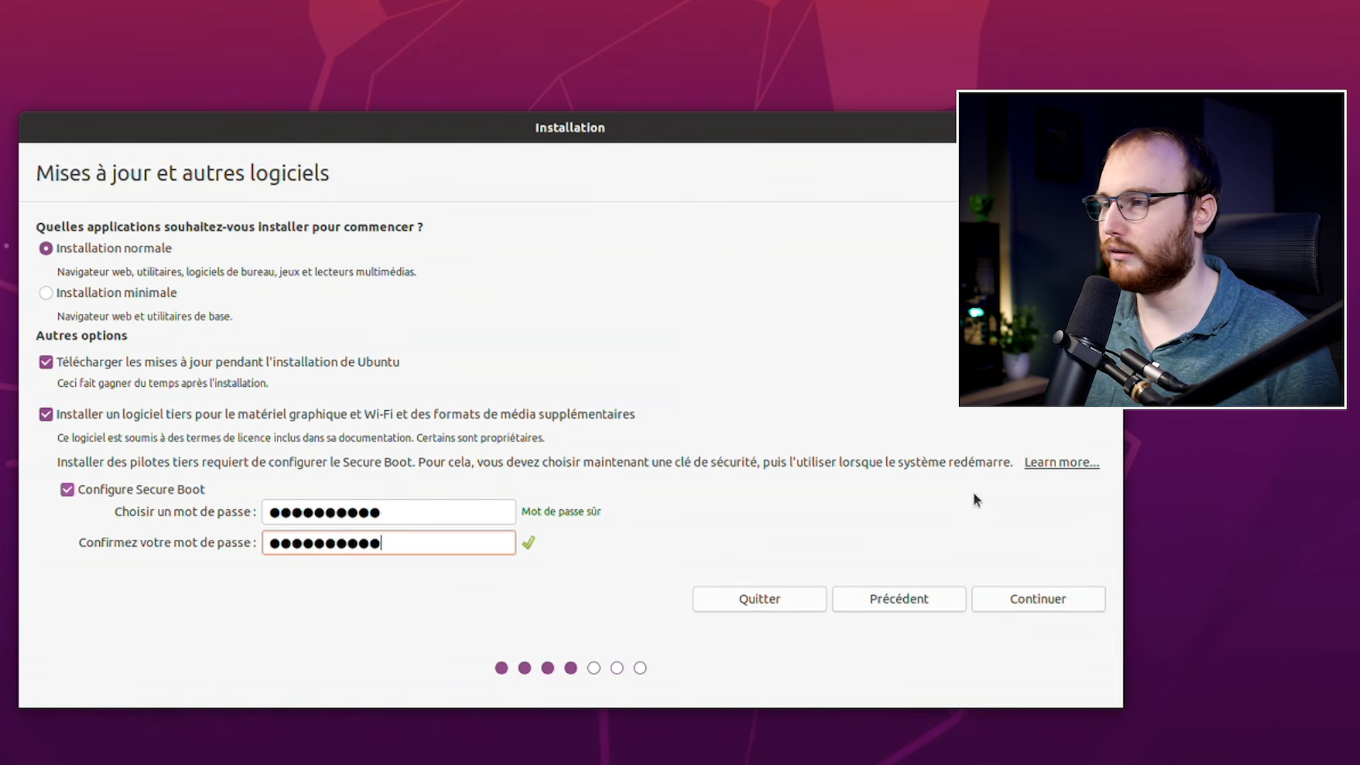
pyautogui.click(1039, 603)
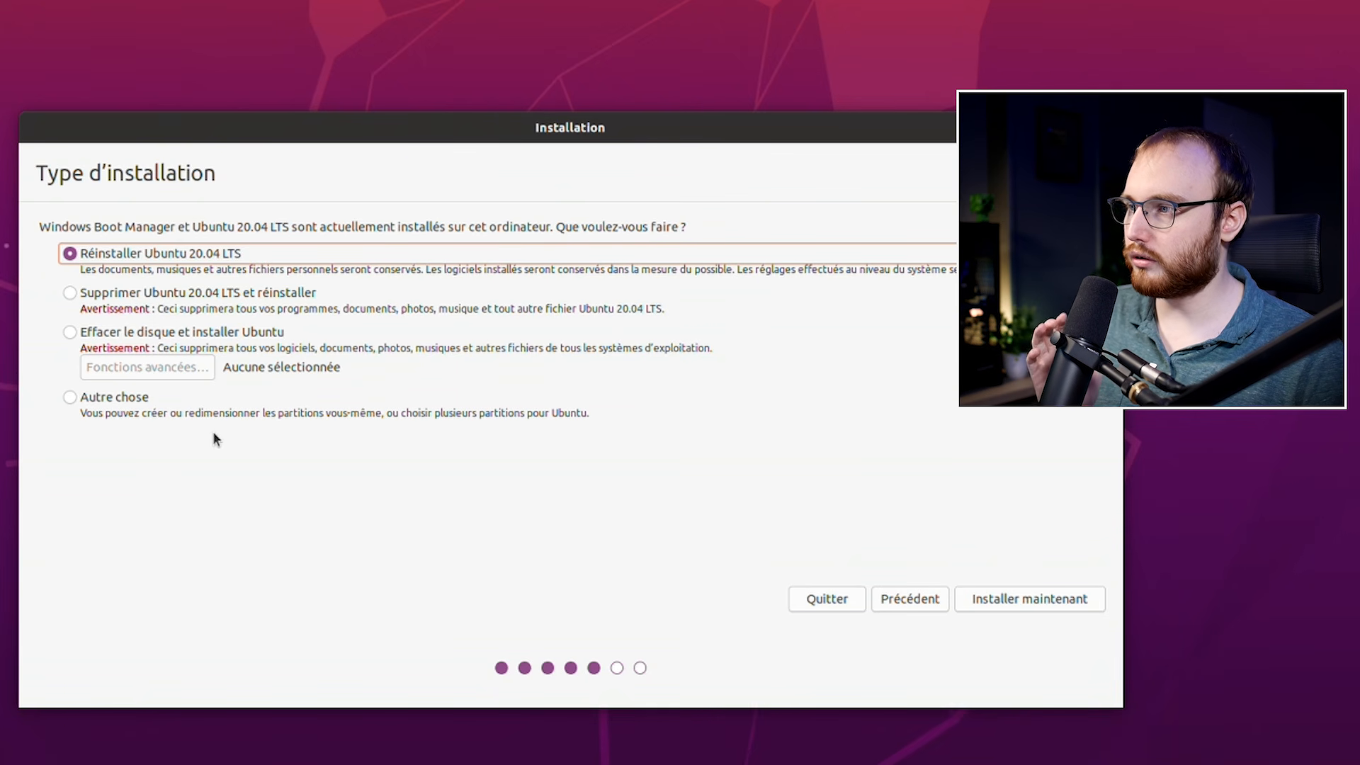
# Step: Choose Autre chose as the installation type and continue to manual partitioning
pyautogui.click(70, 397)
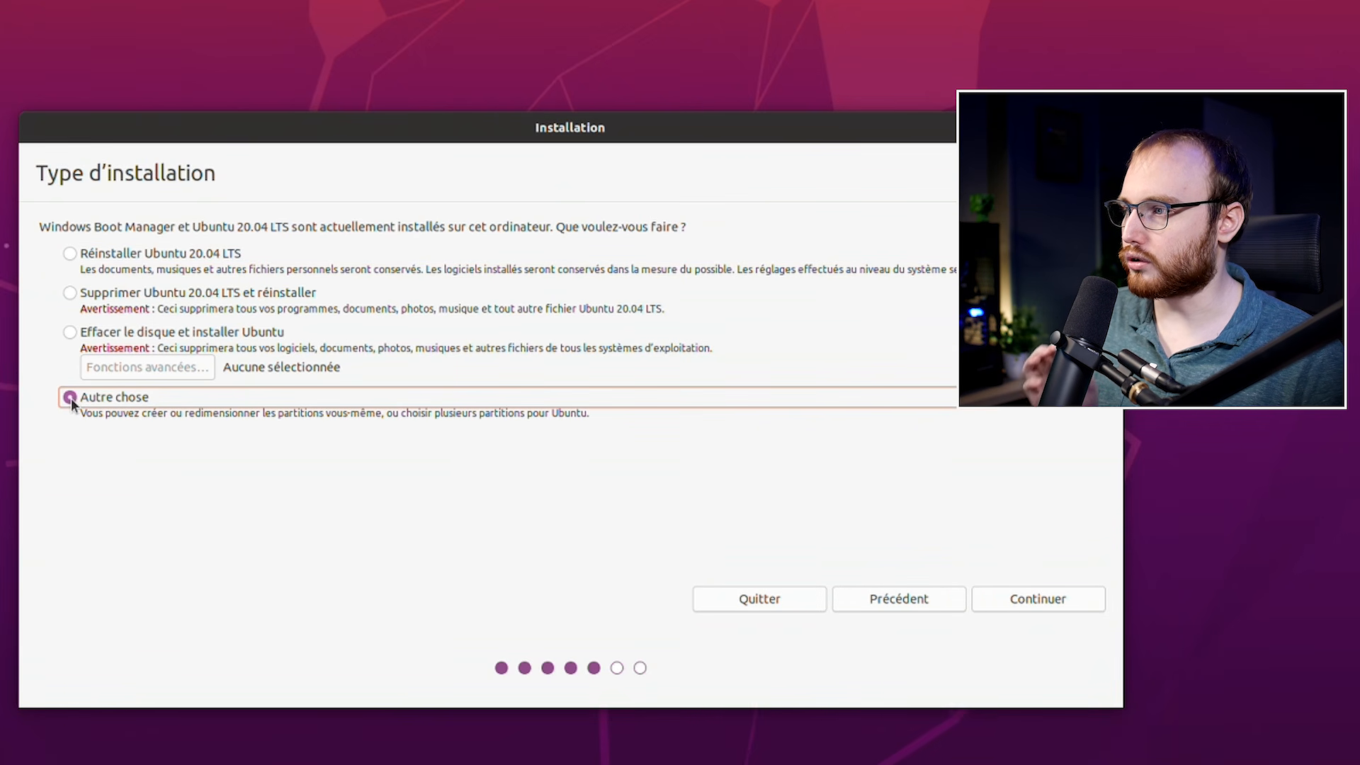
pyautogui.click(1052, 606)
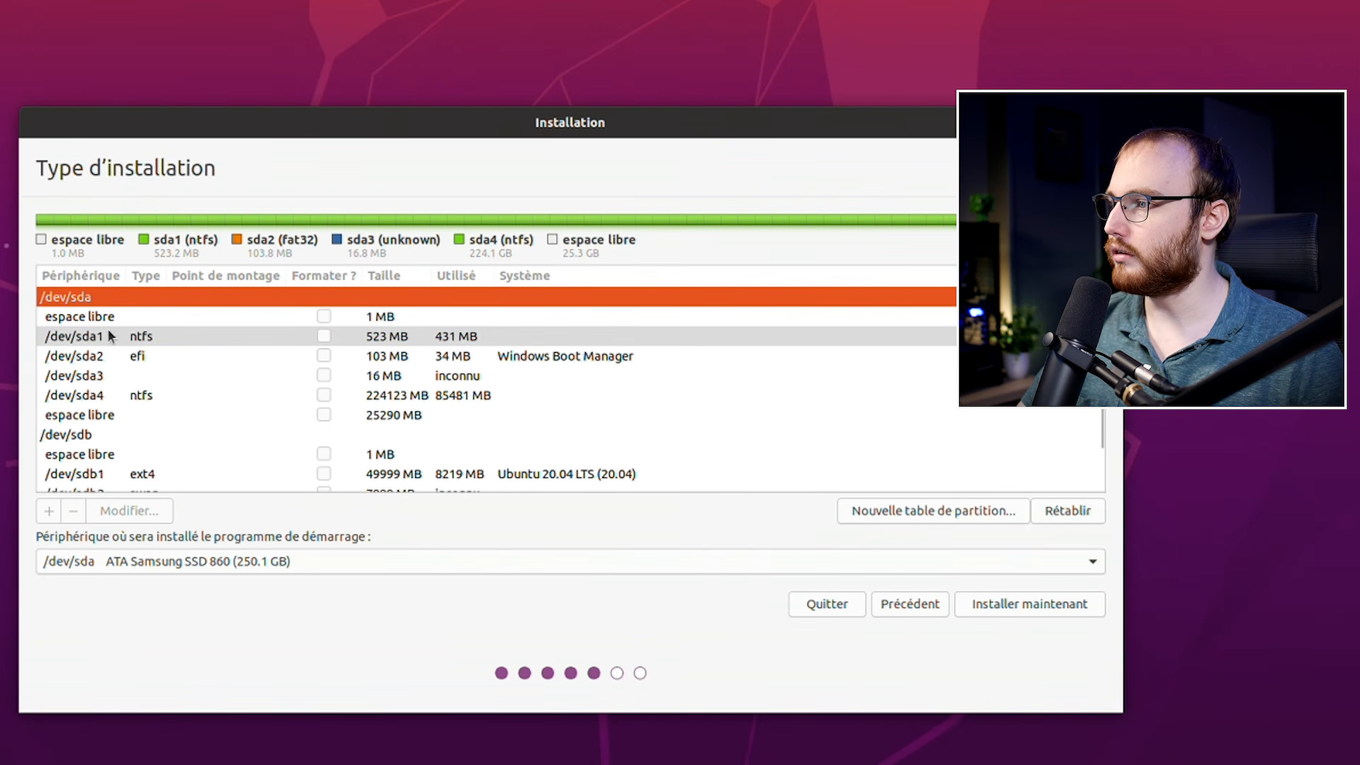
# Step: Examine the partitions and free space on /dev/sda, including the Windows EFI and NTFS partitions, and compare with /dev/sdb
pyautogui.click(92, 434)
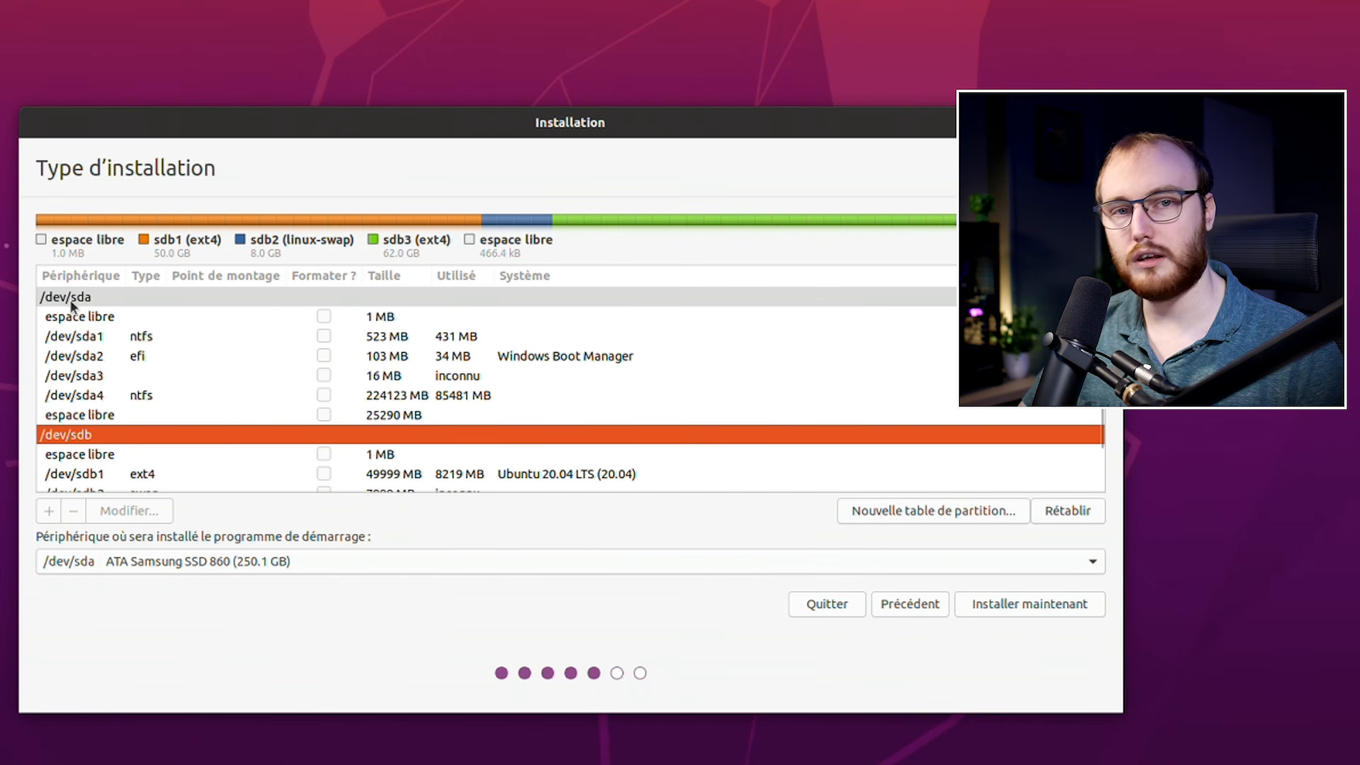
pyautogui.click(105, 357)
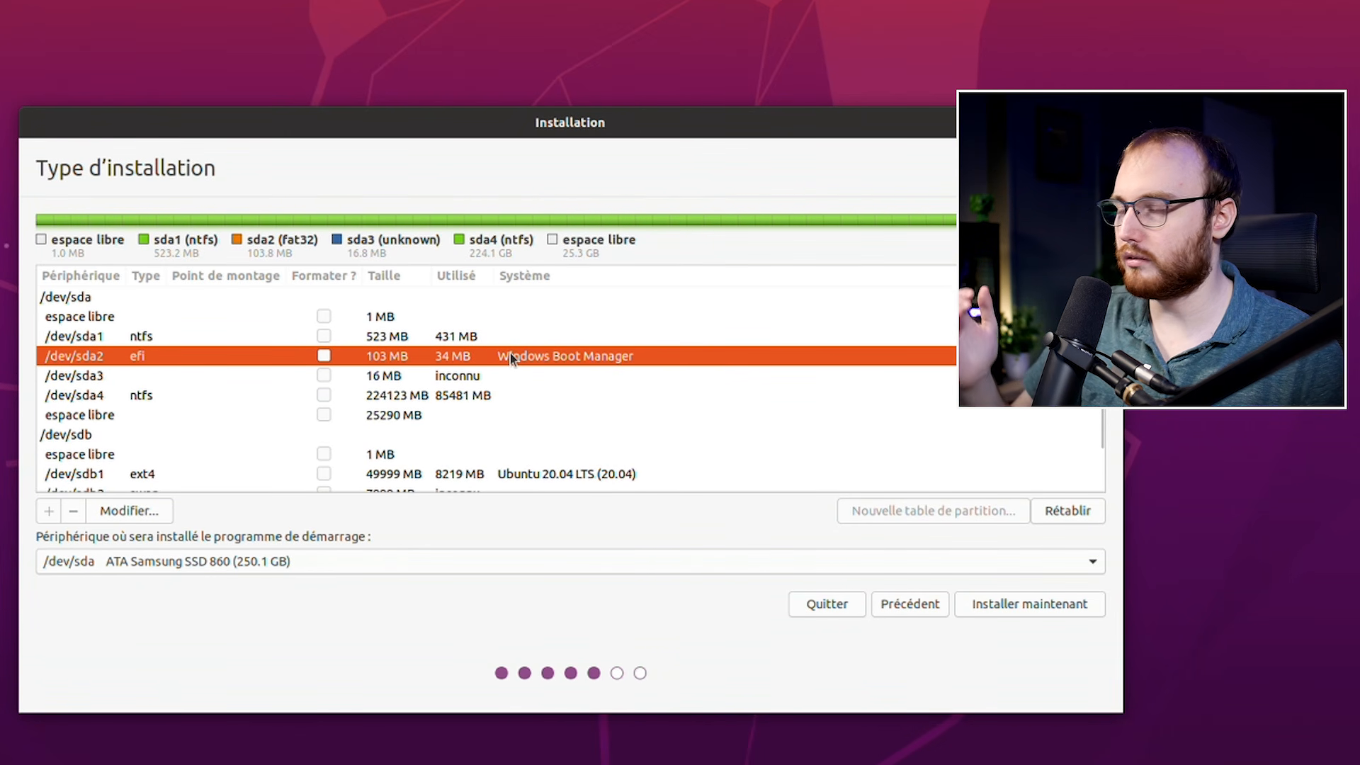
pyautogui.click(98, 338)
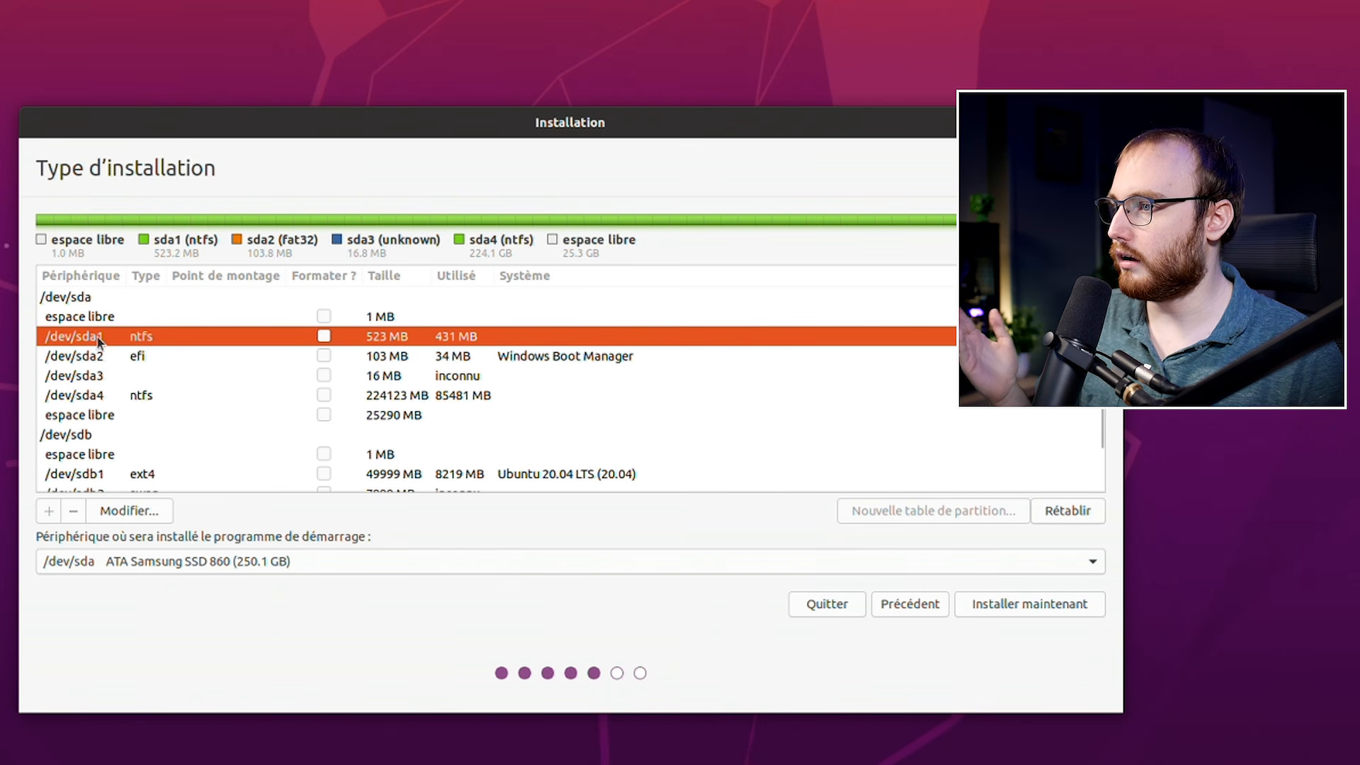
pyautogui.click(107, 377)
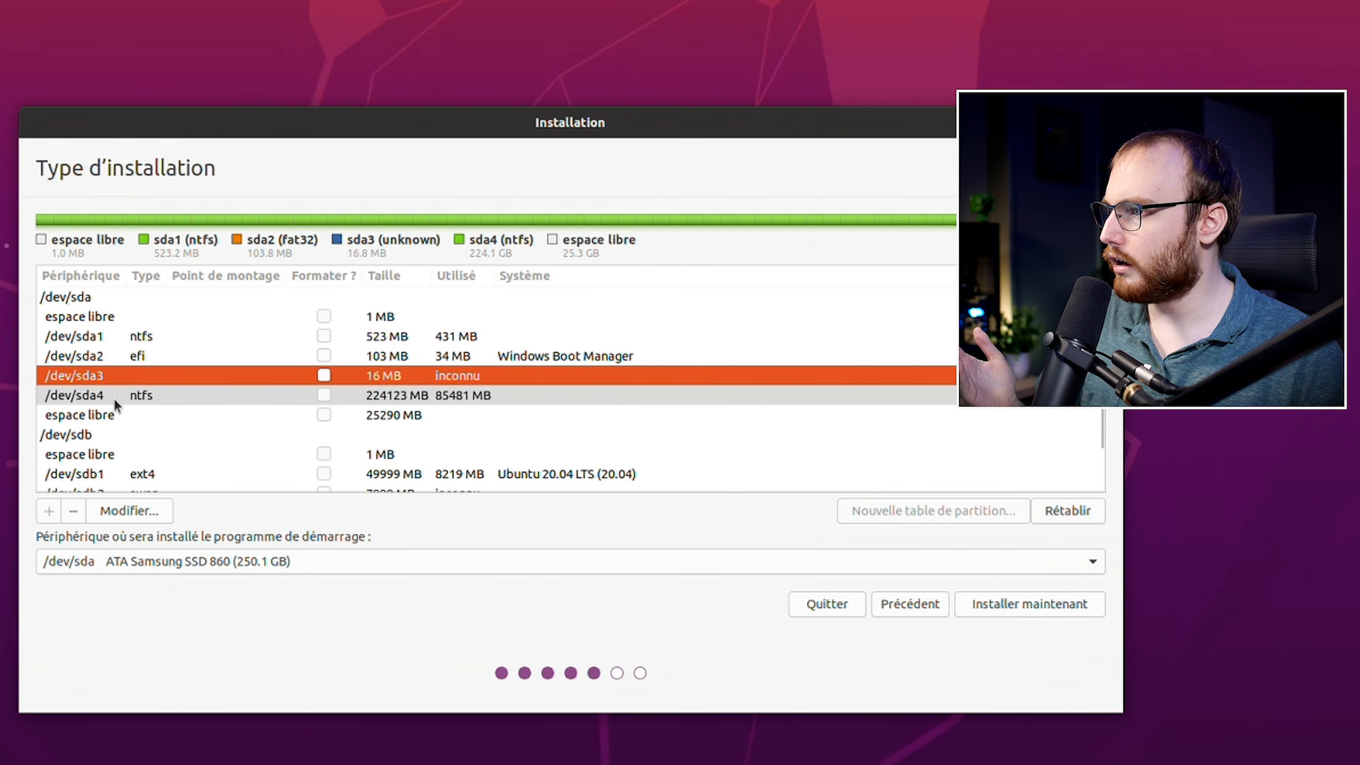
pyautogui.click(115, 402)
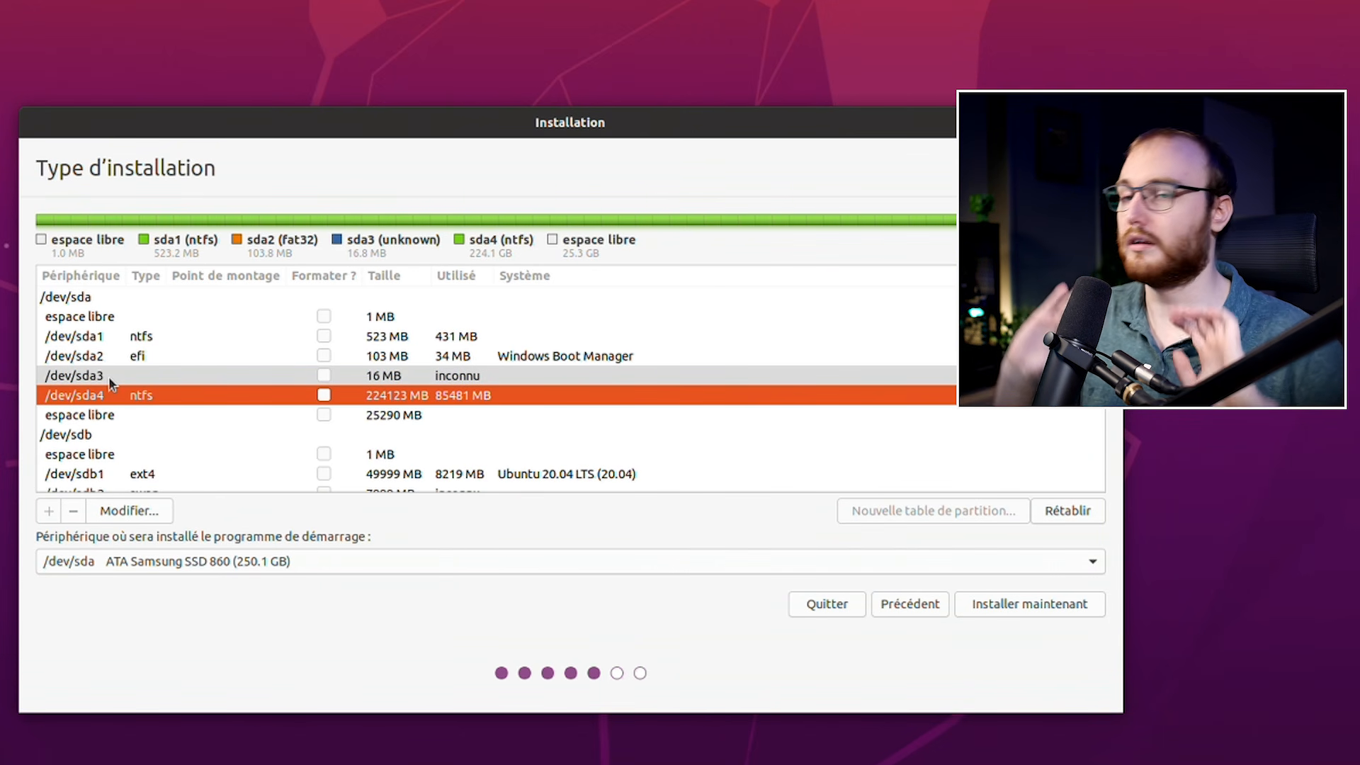
pyautogui.click(111, 416)
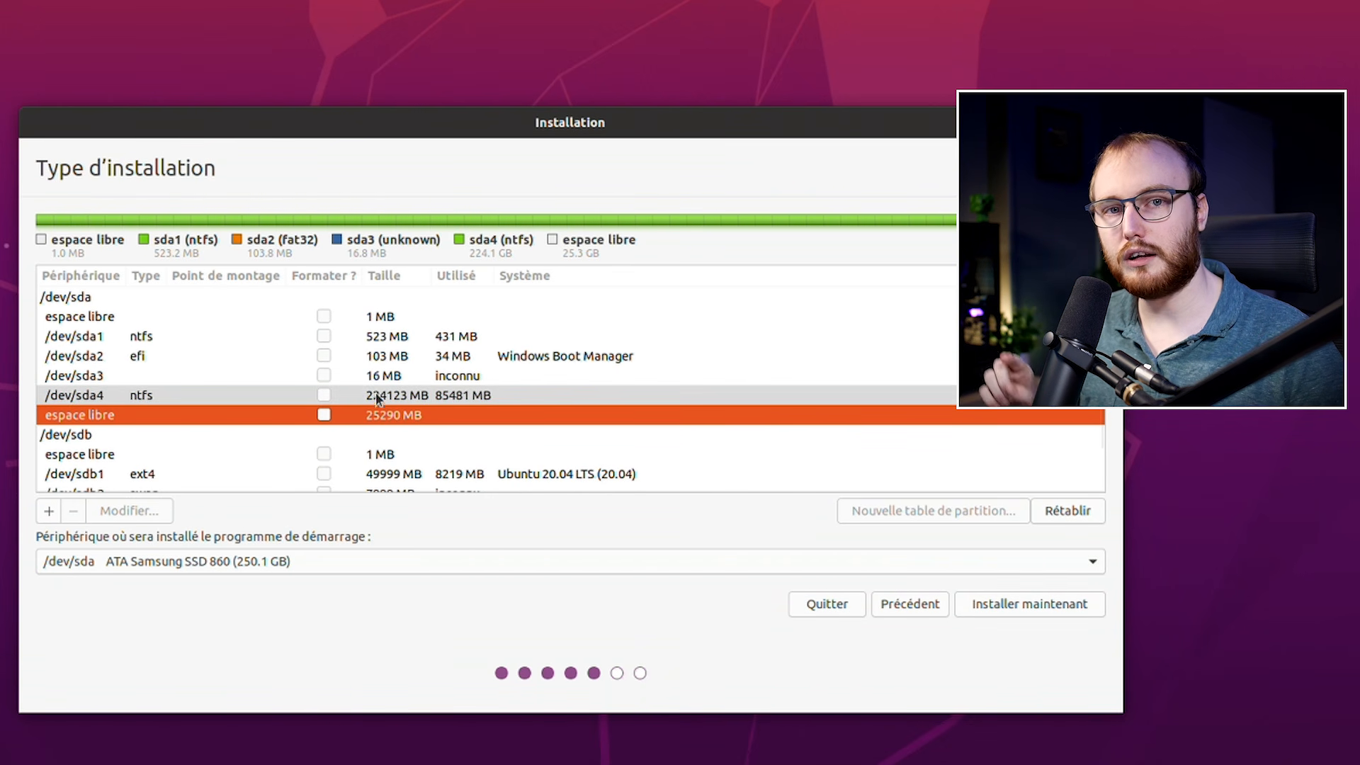
pyautogui.scroll(-1, 325, 393)
pyautogui.scroll(1, 222, 369)
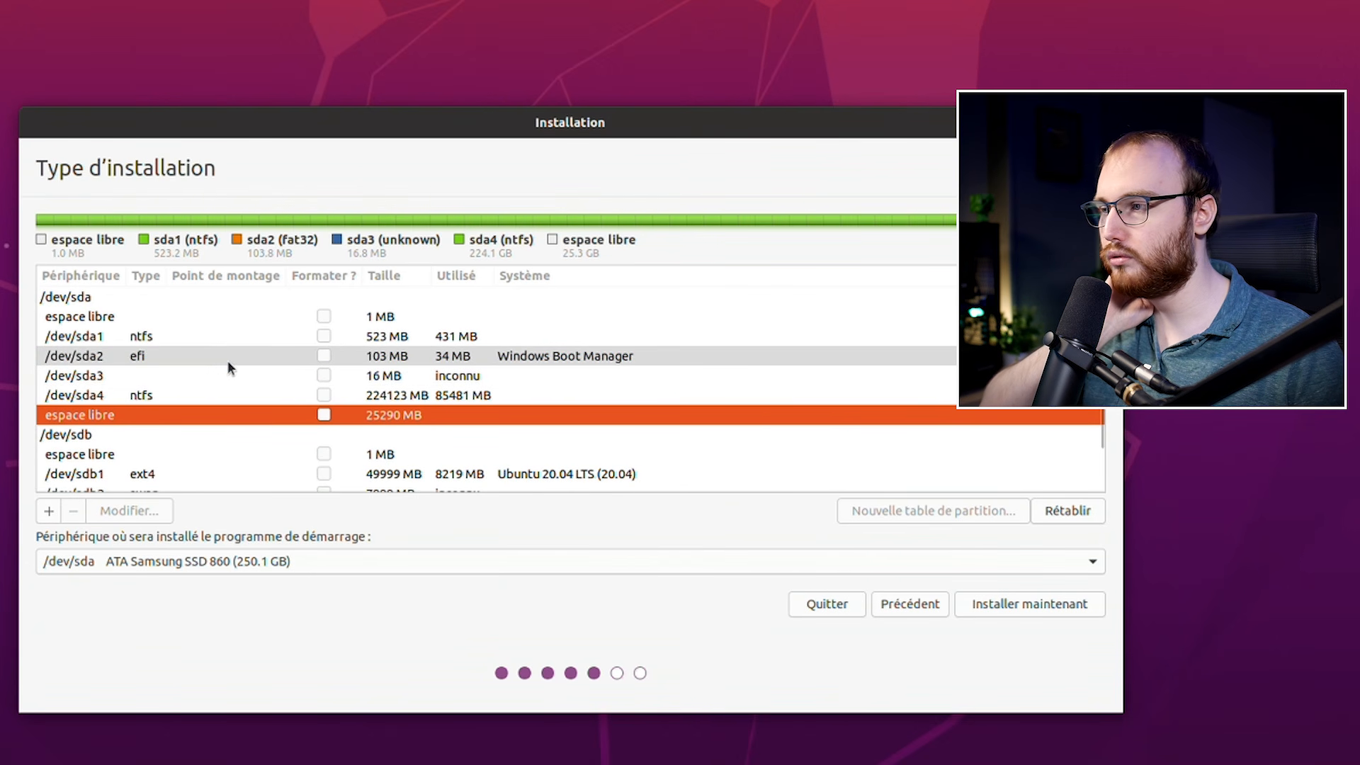
# Step: Examine the existing Ubuntu partitions on /dev/sdb and compare the free space on both disks
pyautogui.scroll(-1, 228, 360)
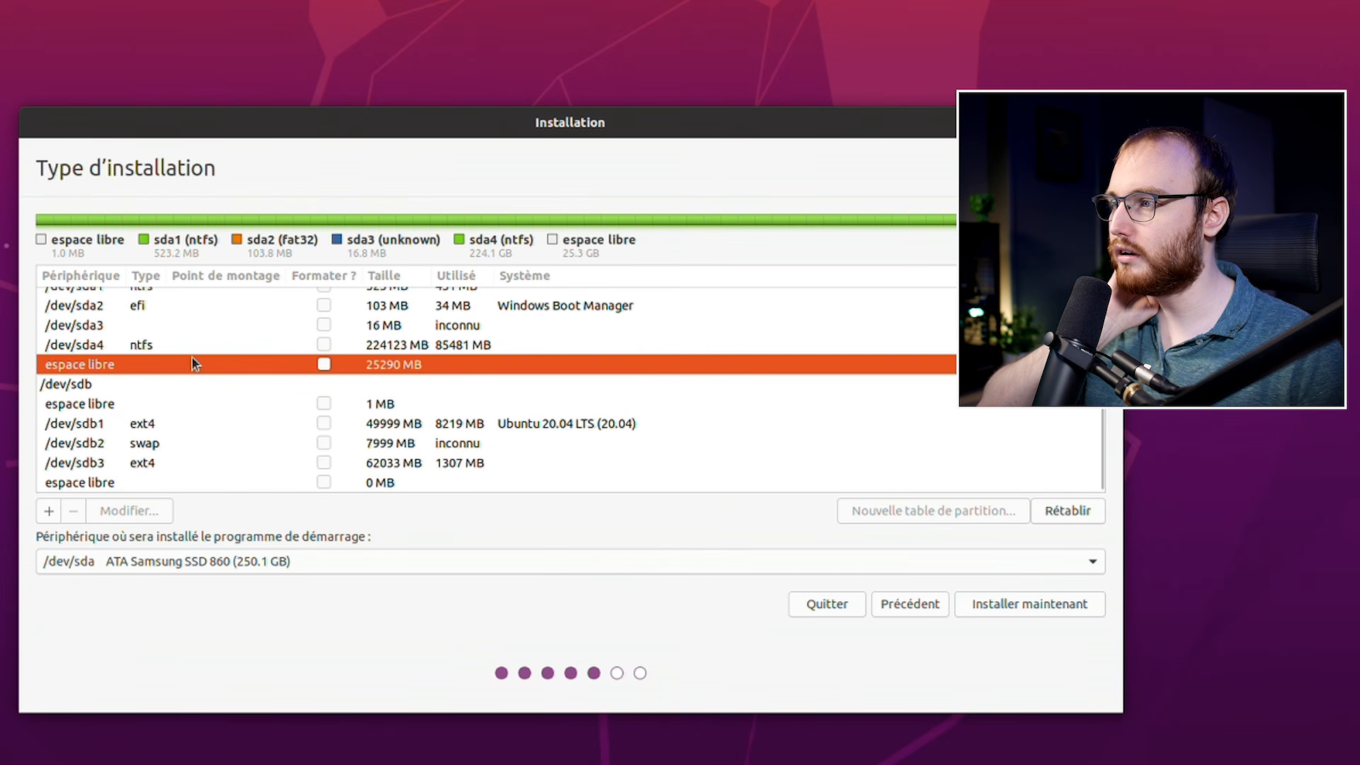
pyautogui.click(96, 390)
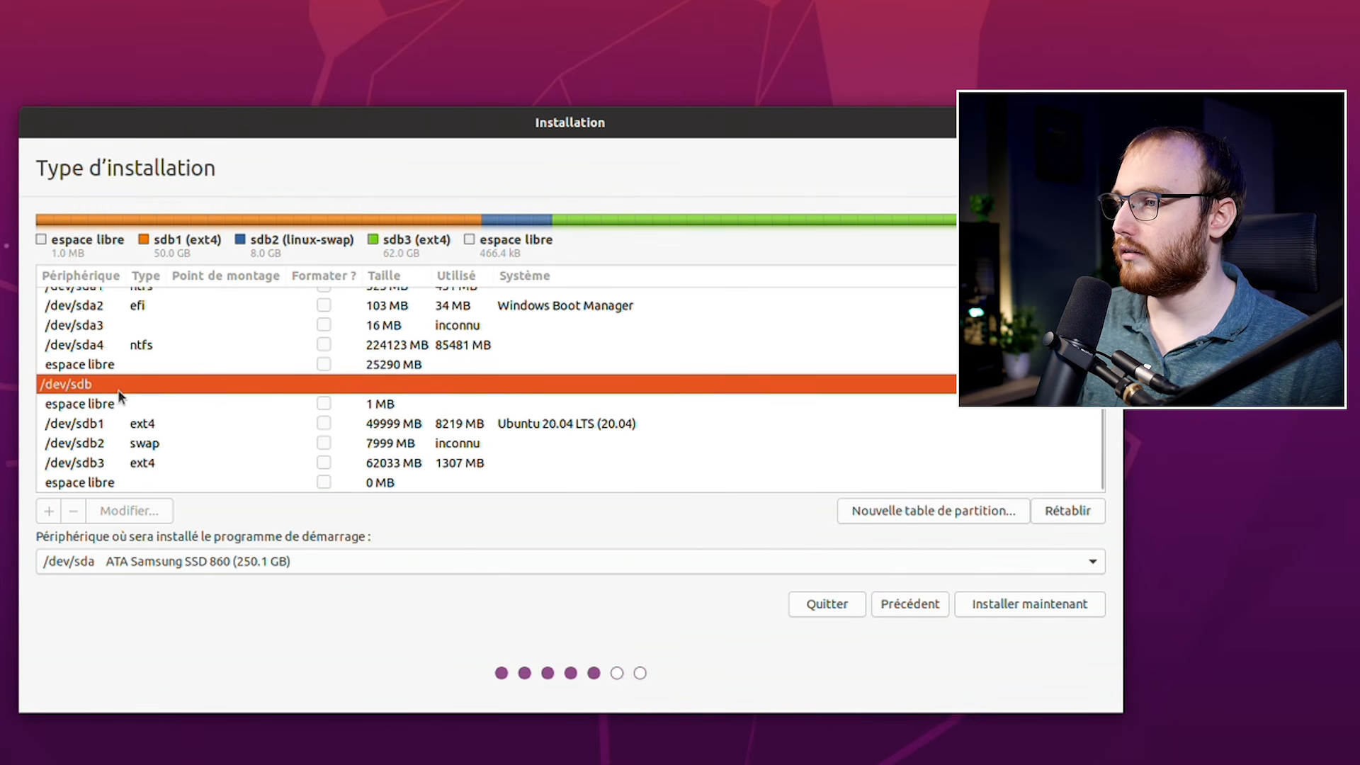
pyautogui.click(184, 420)
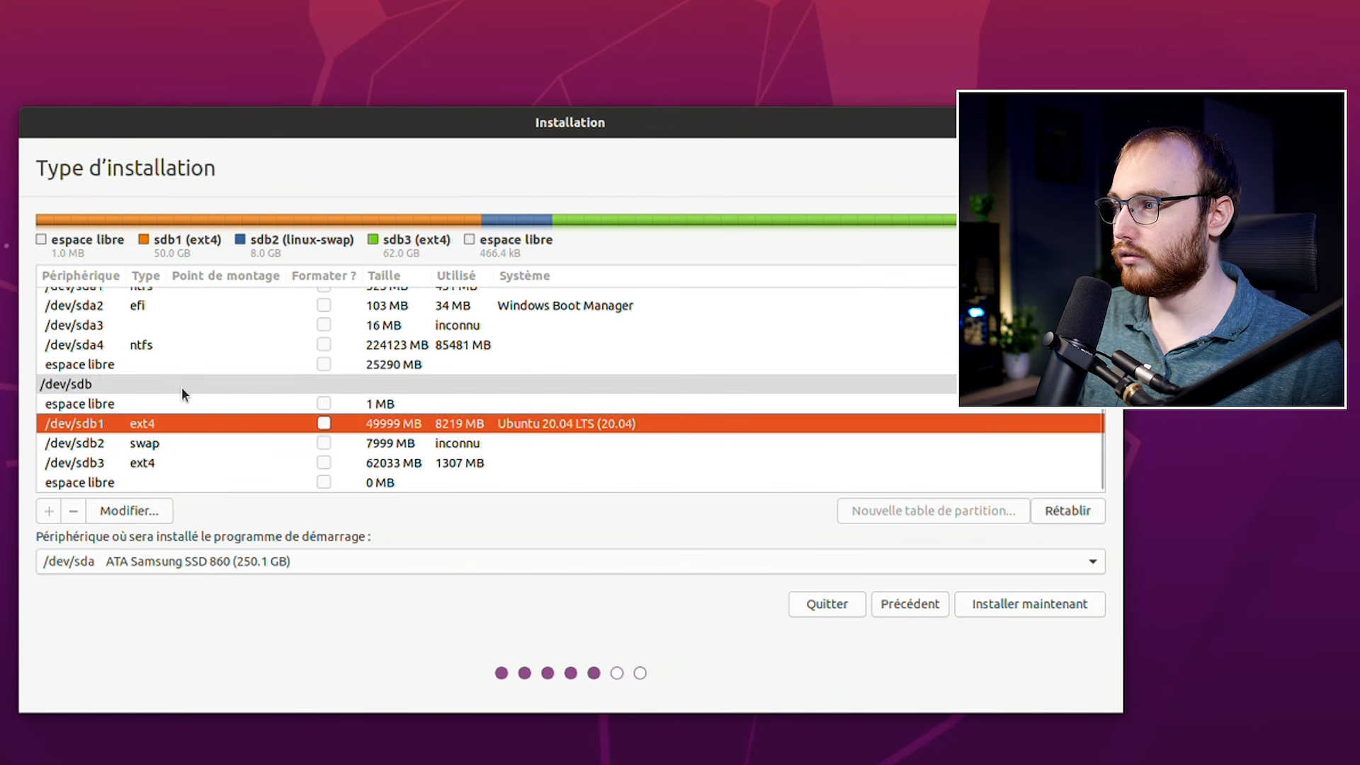
pyautogui.click(181, 387)
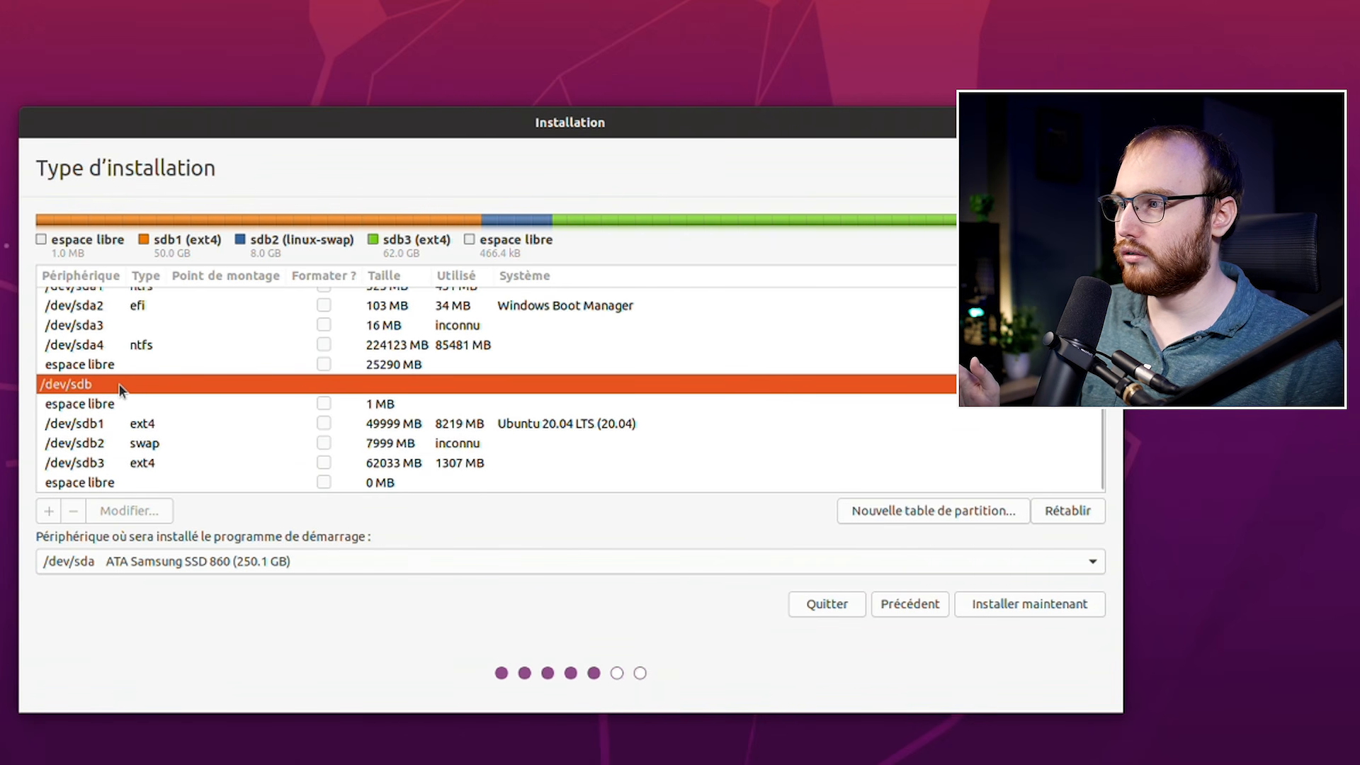
pyautogui.scroll(2, 213, 418)
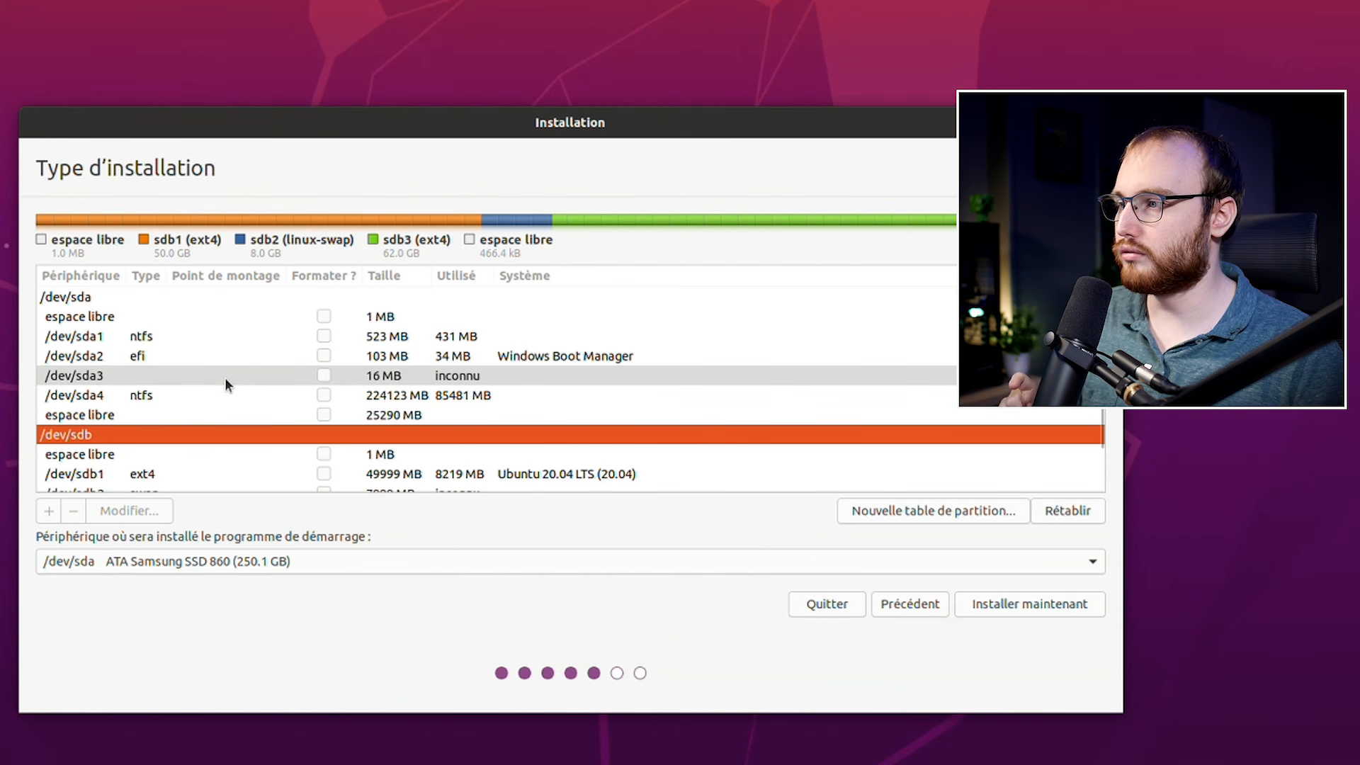
pyautogui.scroll(-1, 224, 377)
pyautogui.click(110, 384)
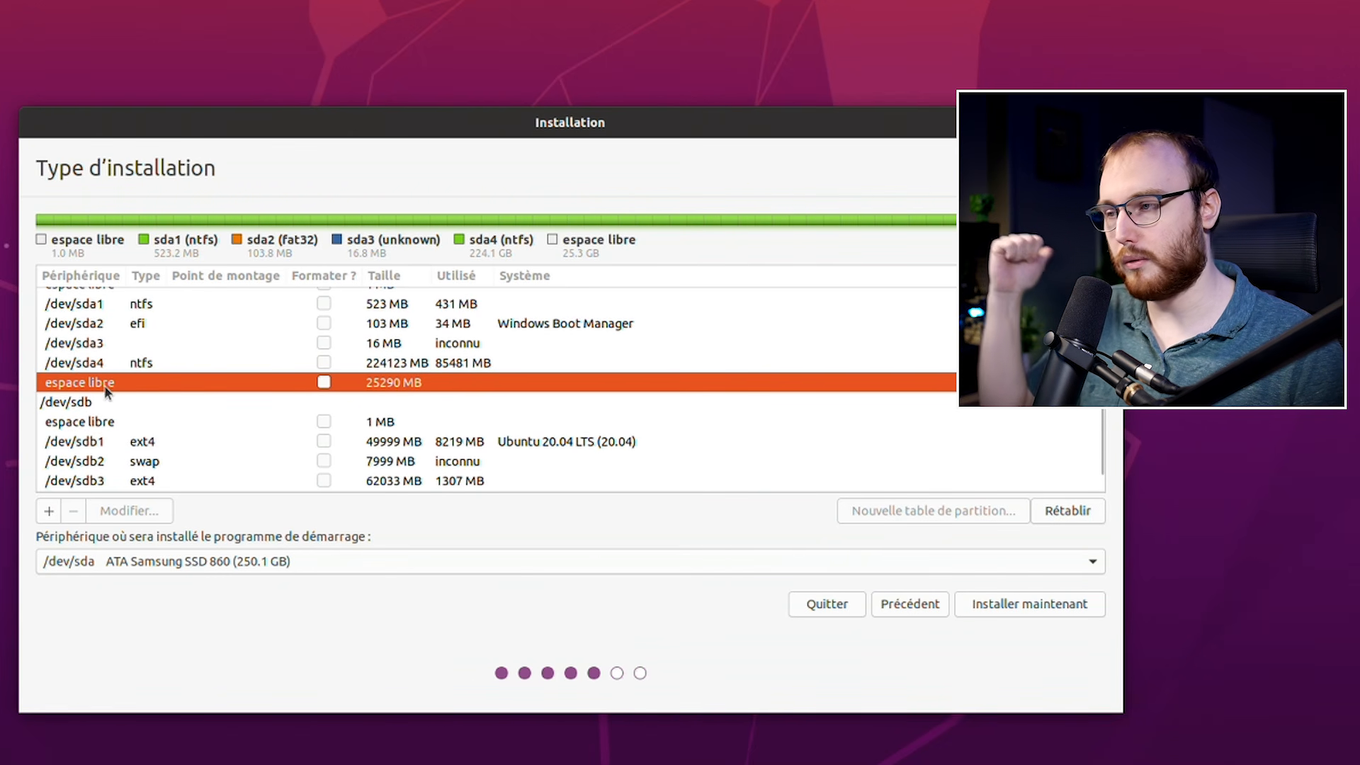
pyautogui.scroll(-1, 170, 399)
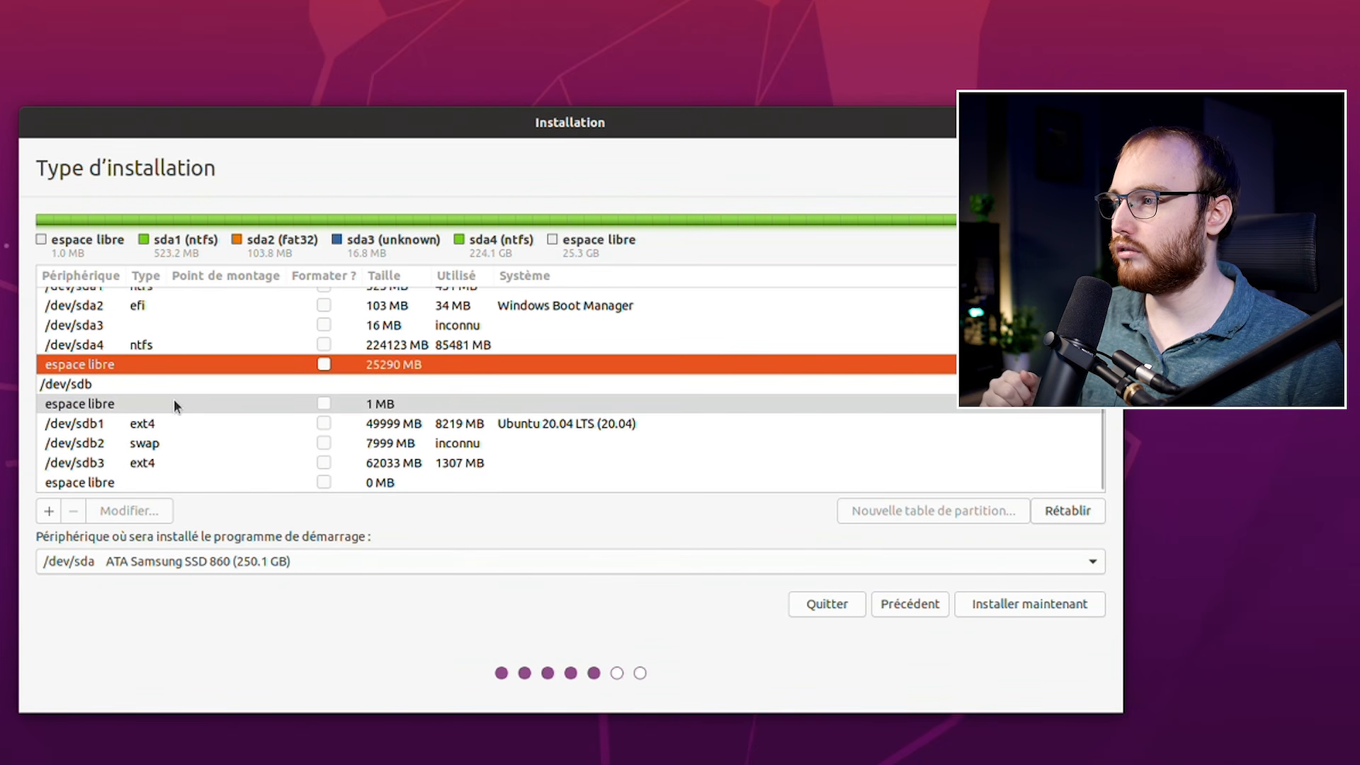
pyautogui.click(118, 480)
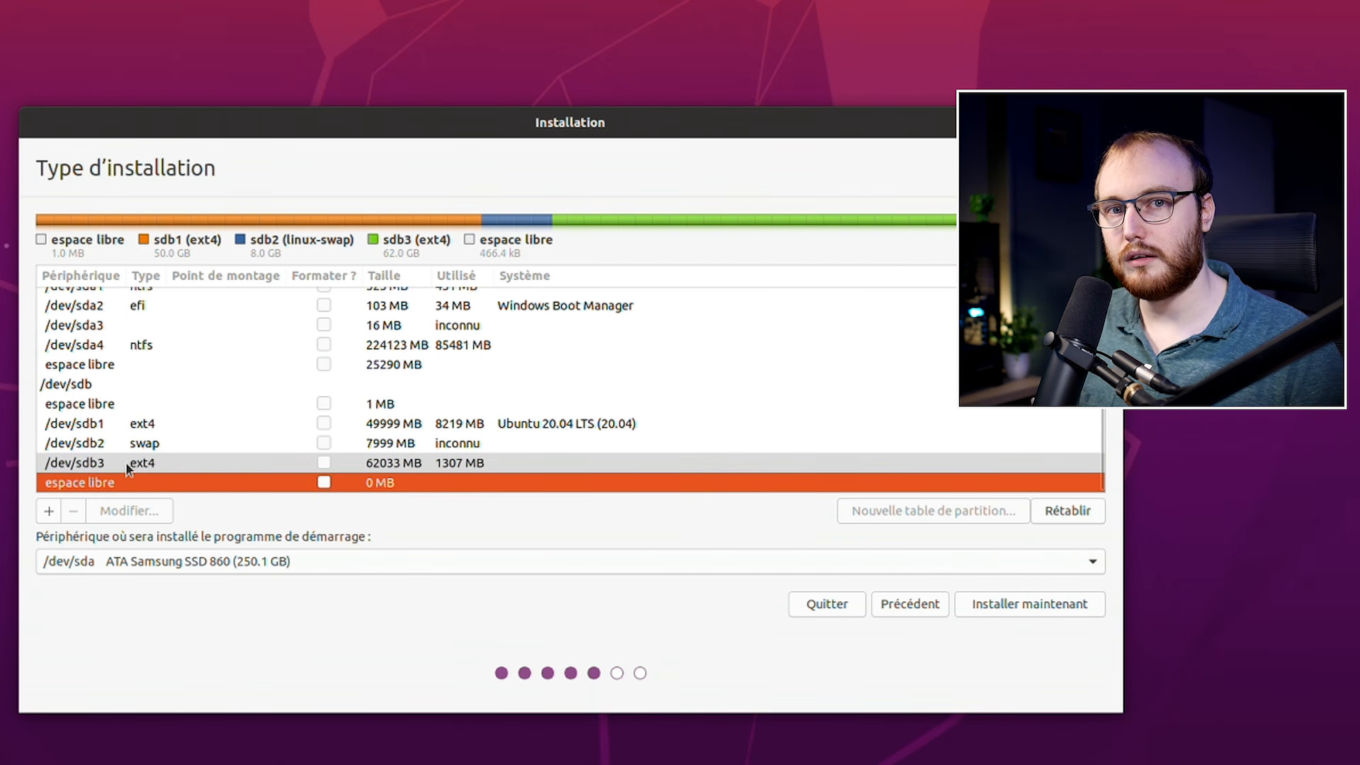
# Step: Create a new partition table on /dev/sdb, deleting all its existing partitions
pyautogui.click(79, 385)
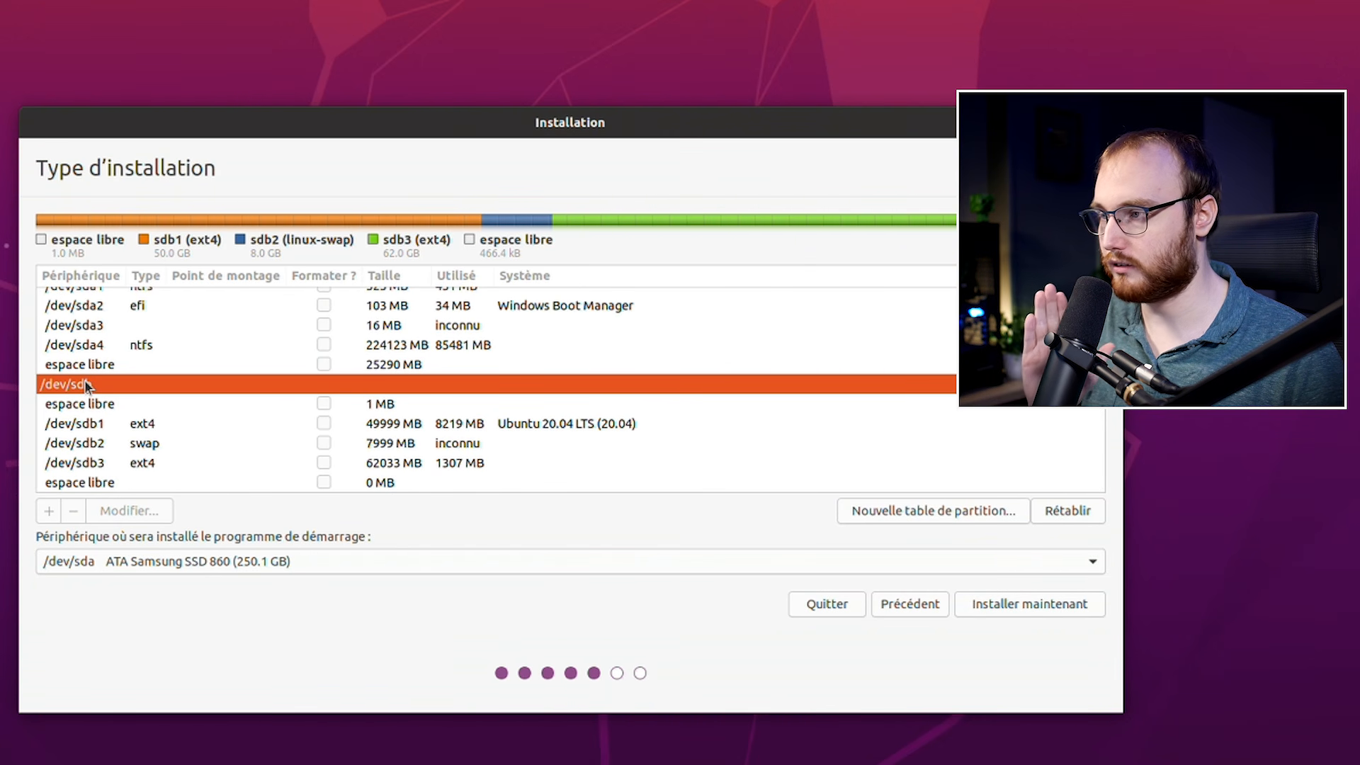
pyautogui.rightClick(83, 383)
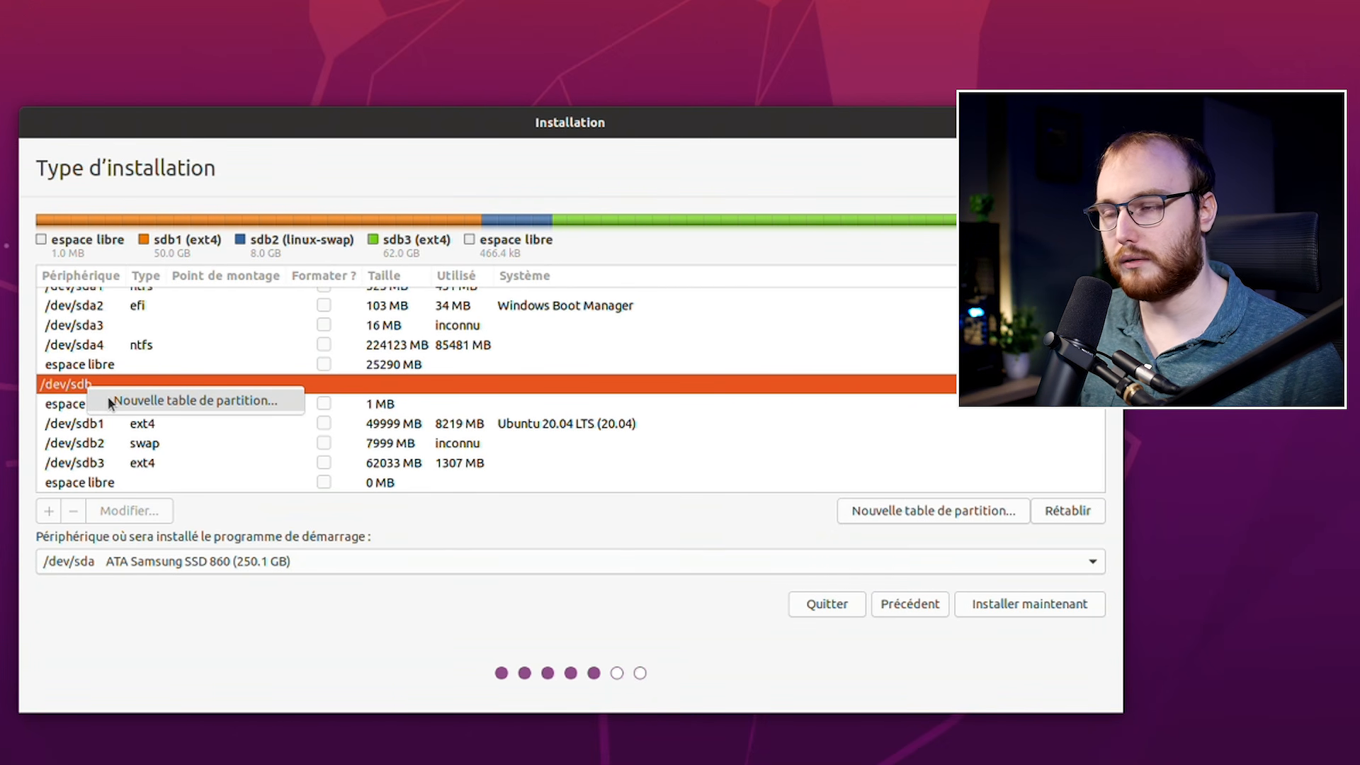
pyautogui.click(110, 401)
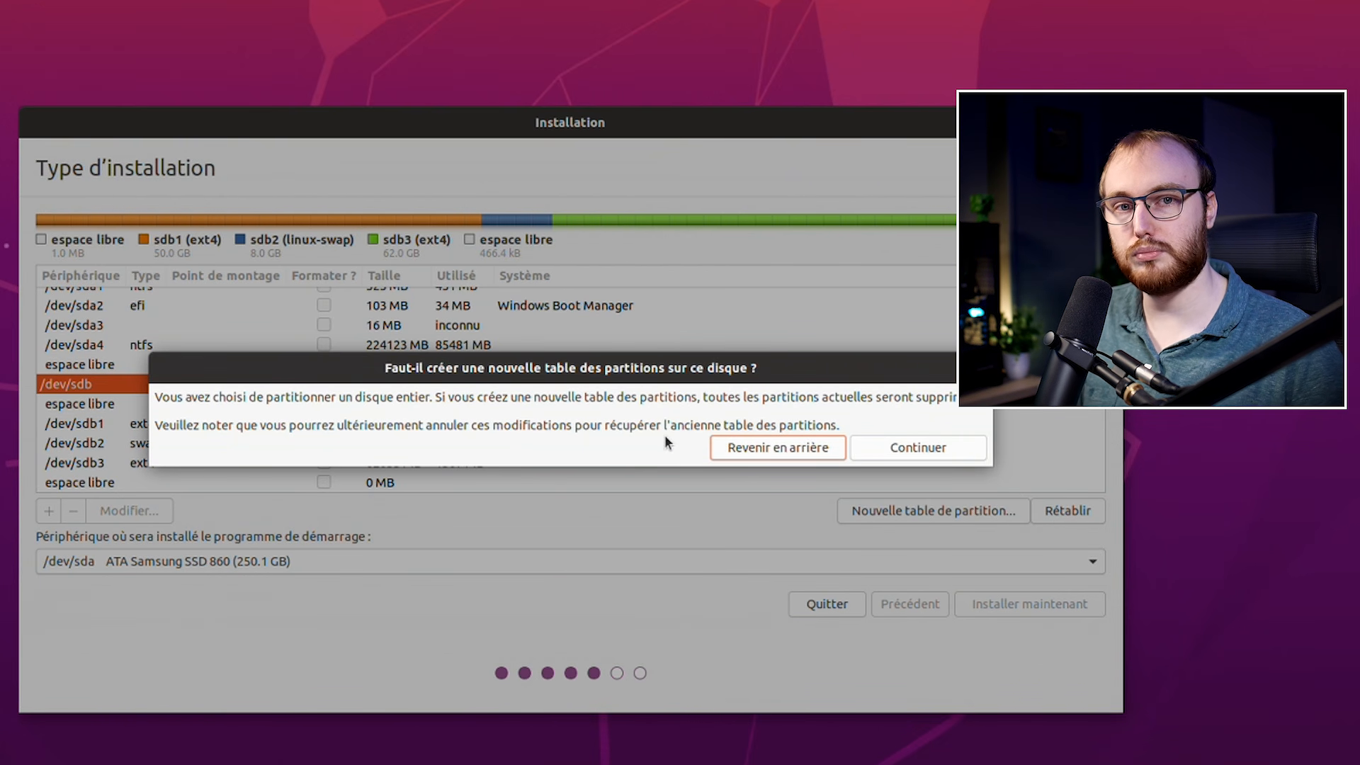
pyautogui.click(890, 449)
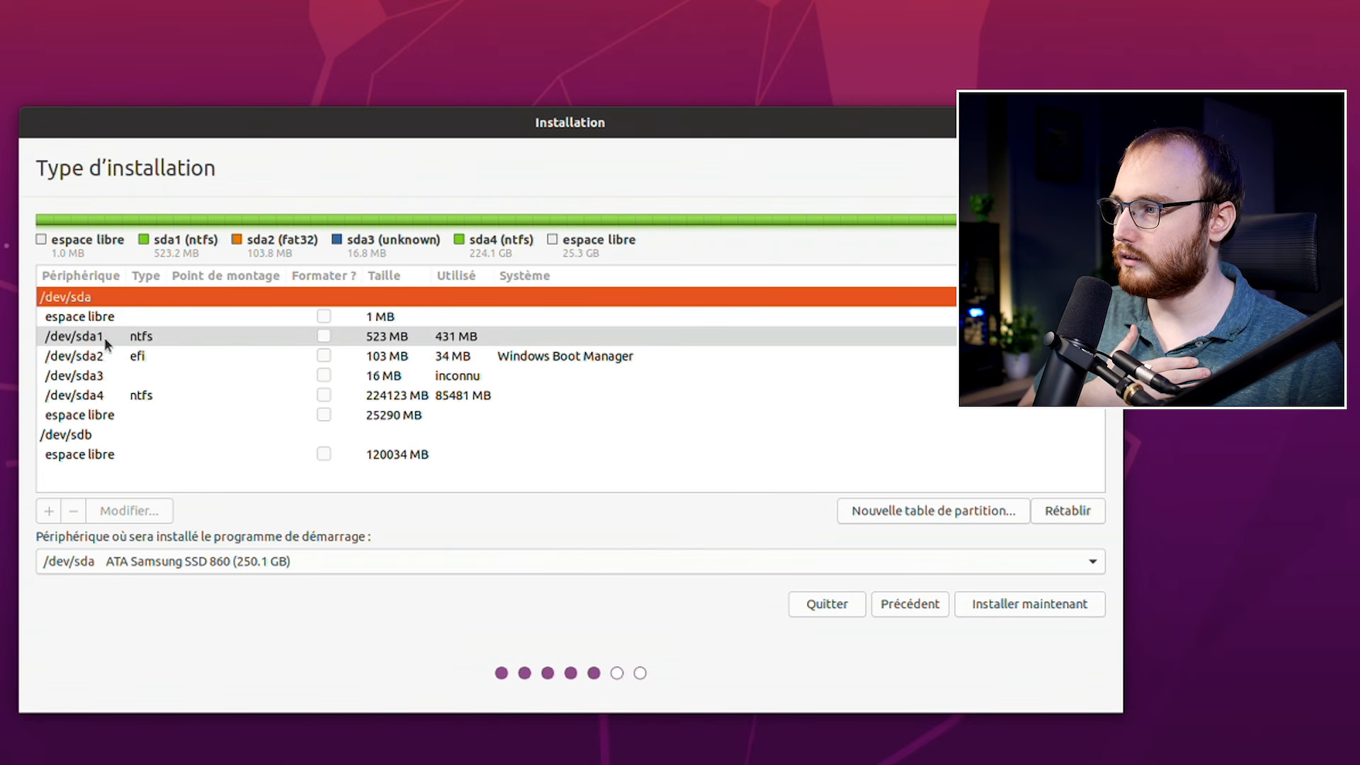
# Step: Start a new partition in the free space of /dev/sdb and set its size to 50000 MB
pyautogui.click(84, 433)
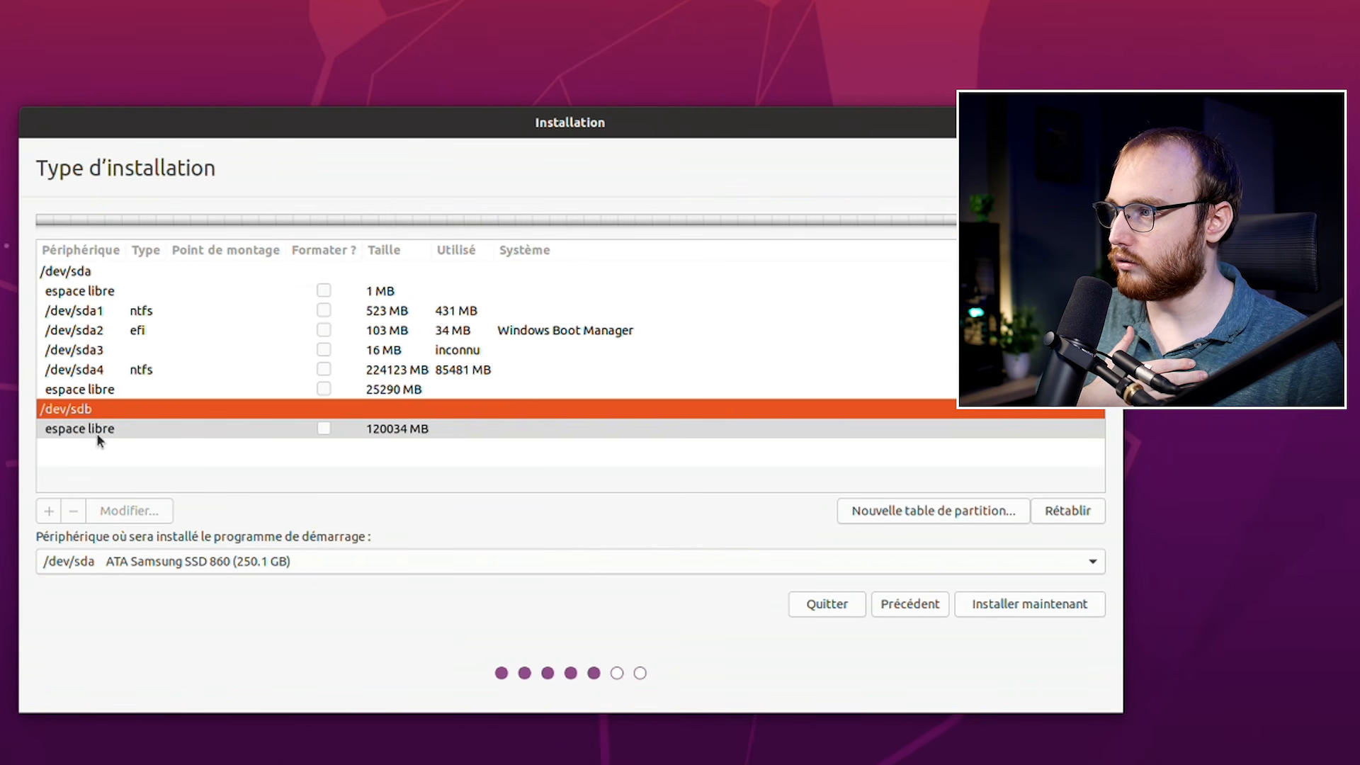
pyautogui.click(85, 431)
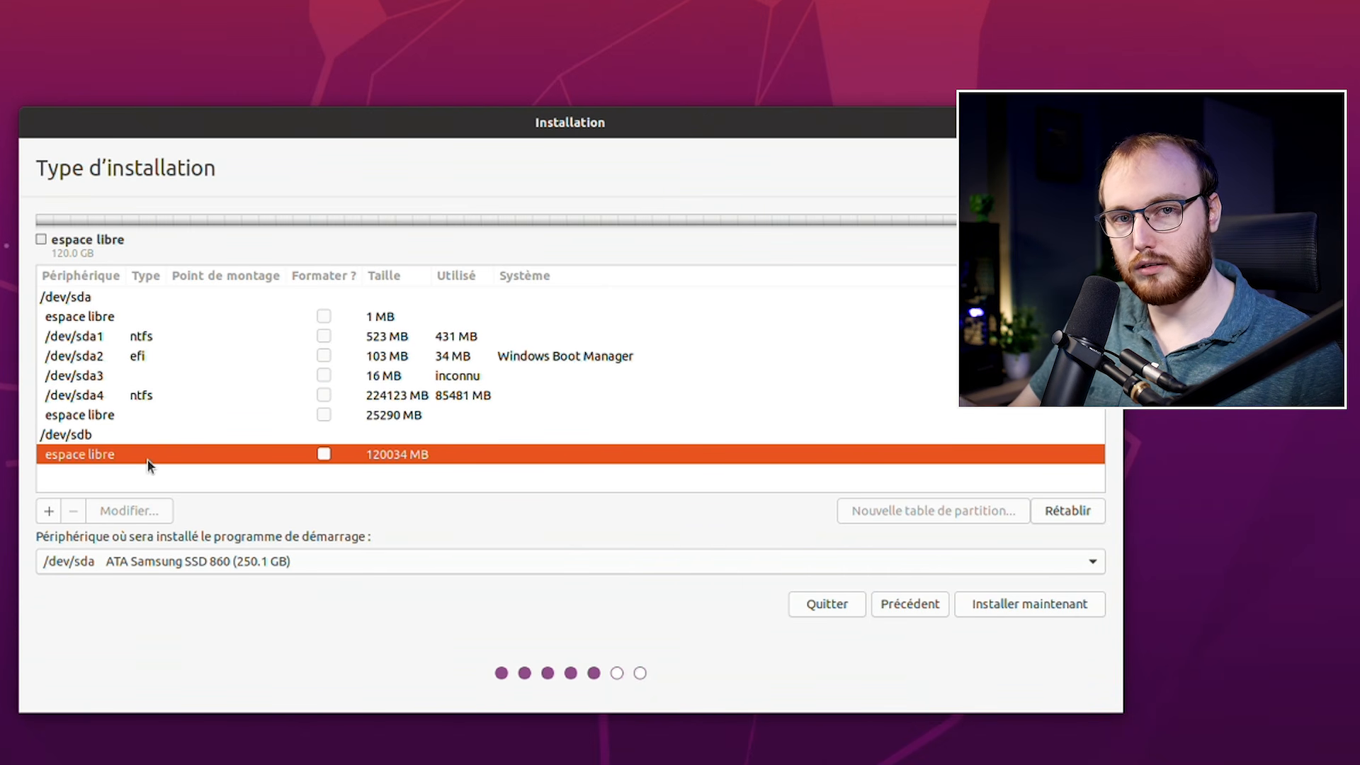
pyautogui.click(125, 416)
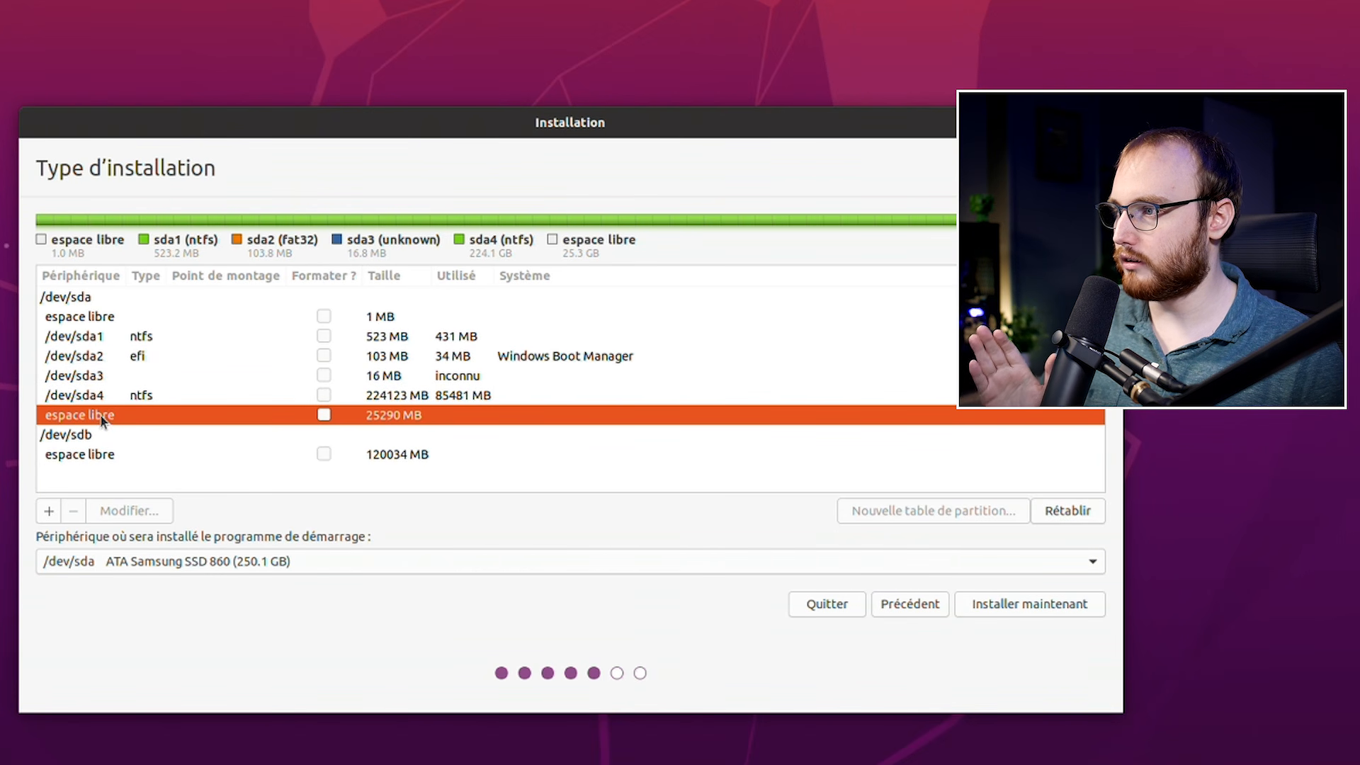
pyautogui.click(85, 457)
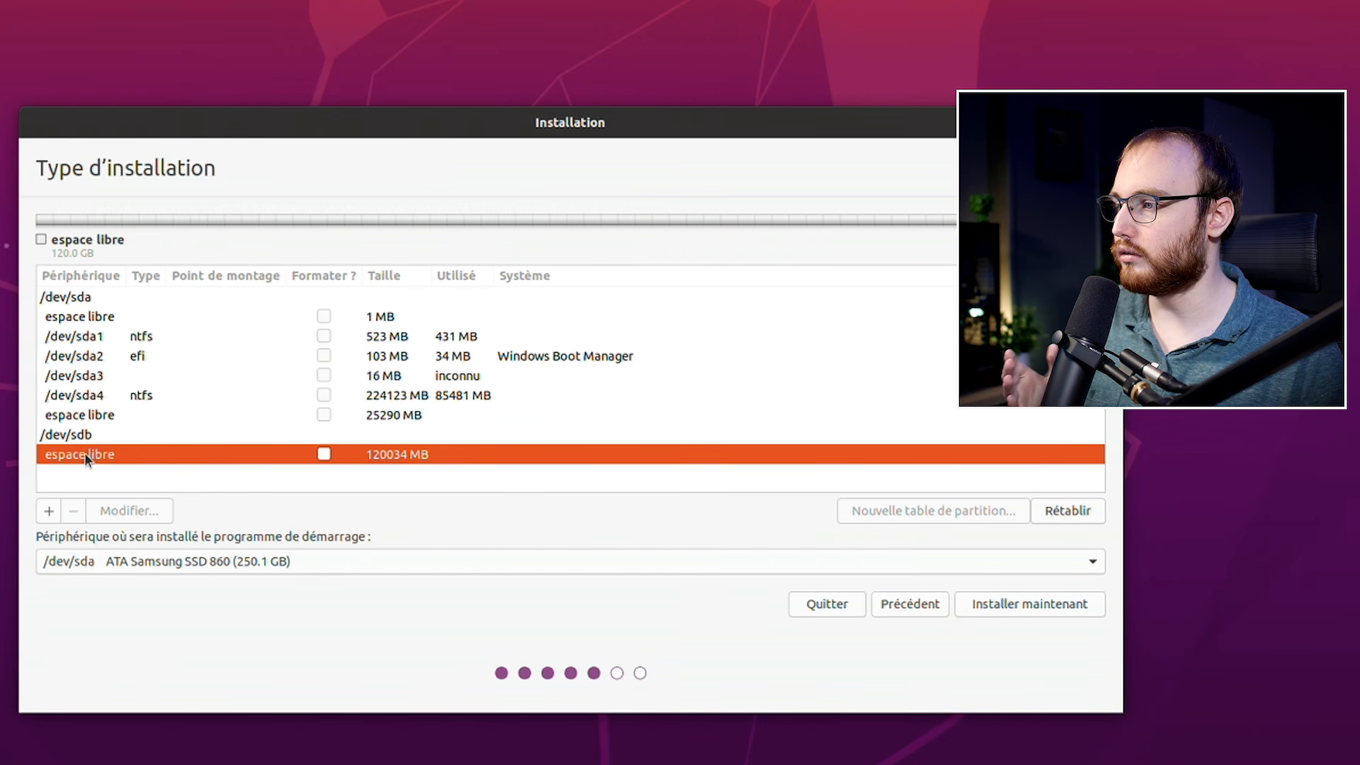
pyautogui.click(50, 510)
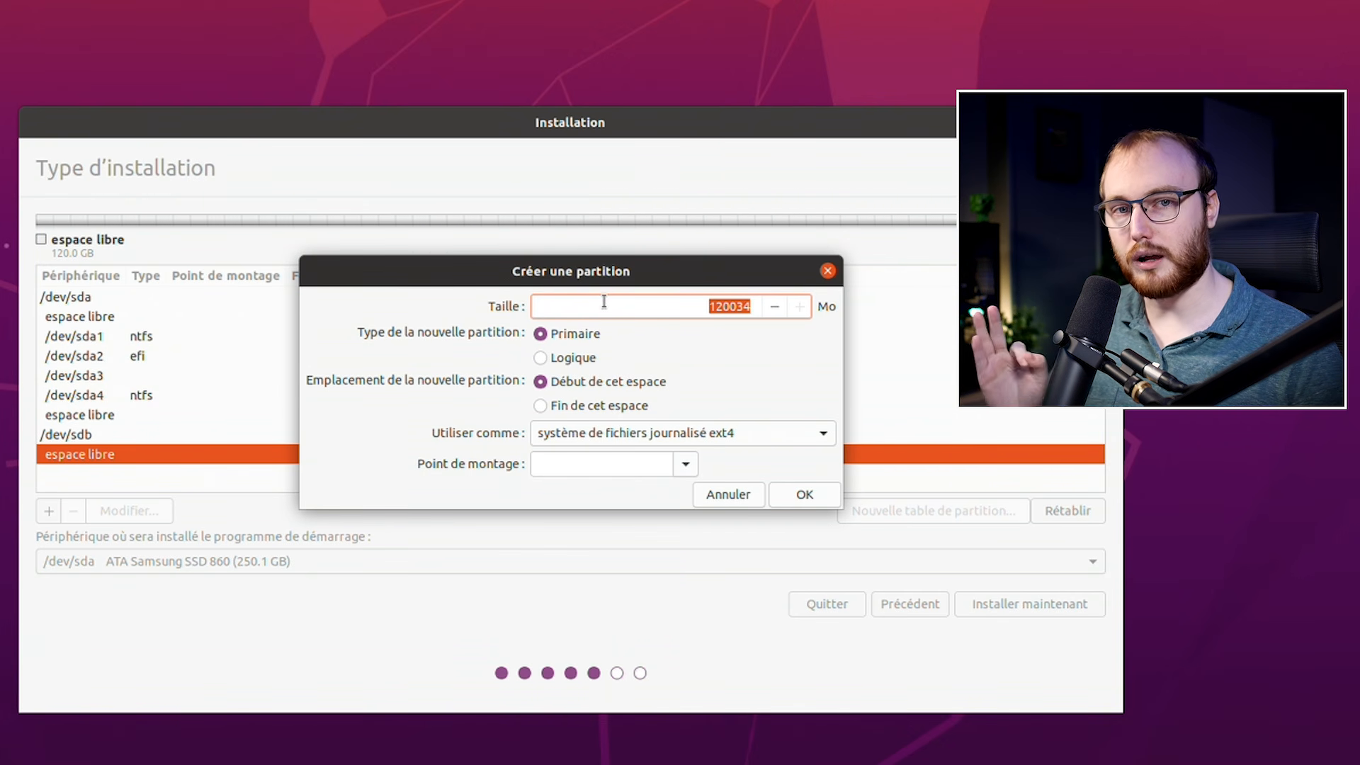
pyautogui.click(661, 306)
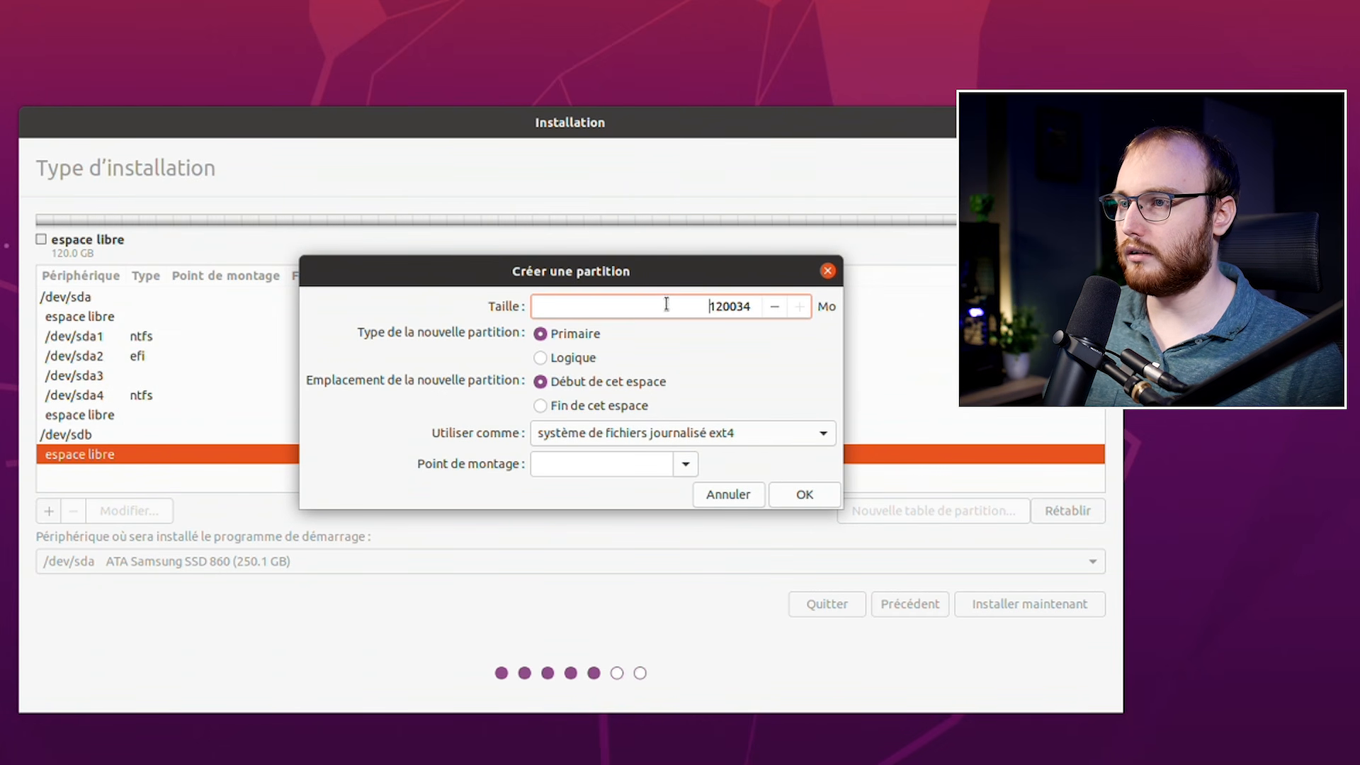
pyautogui.moveTo(705, 305); pyautogui.dragTo(836, 303)
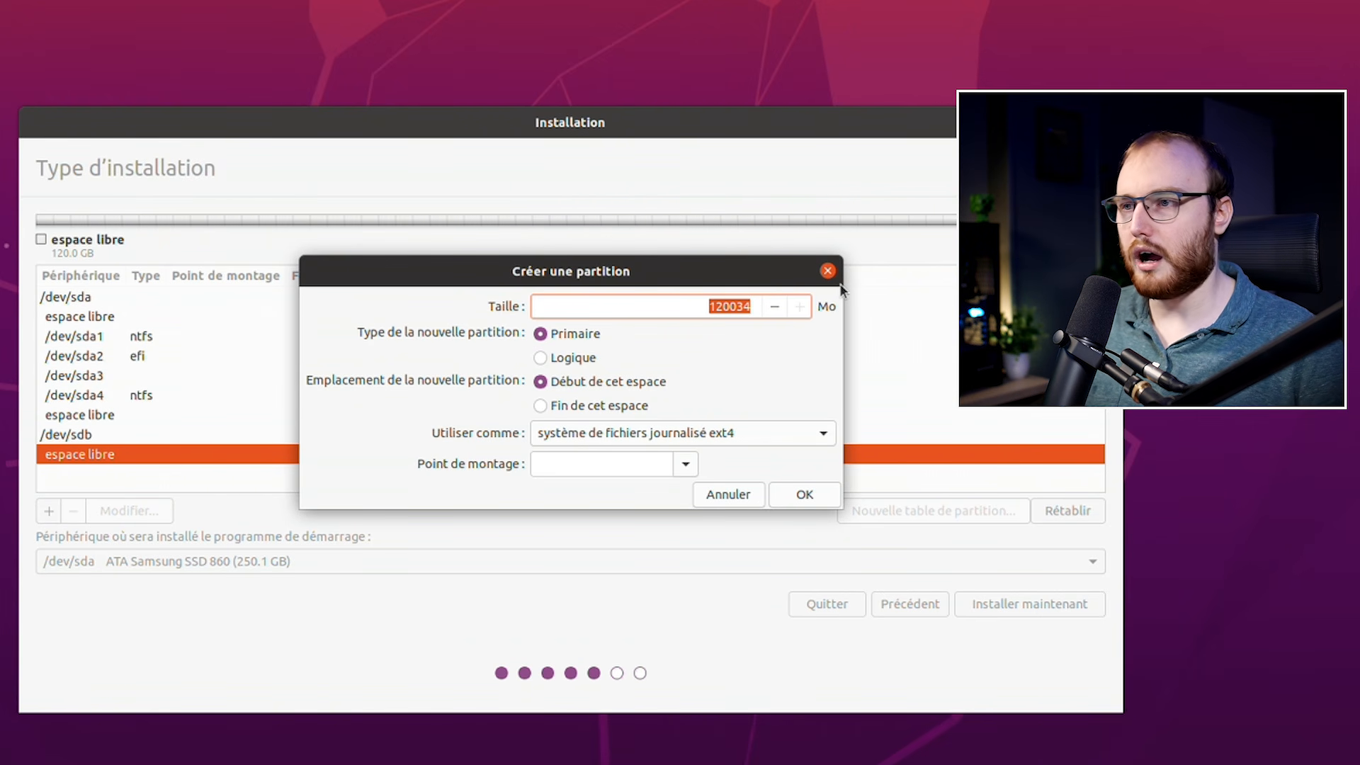
pyautogui.write('5')
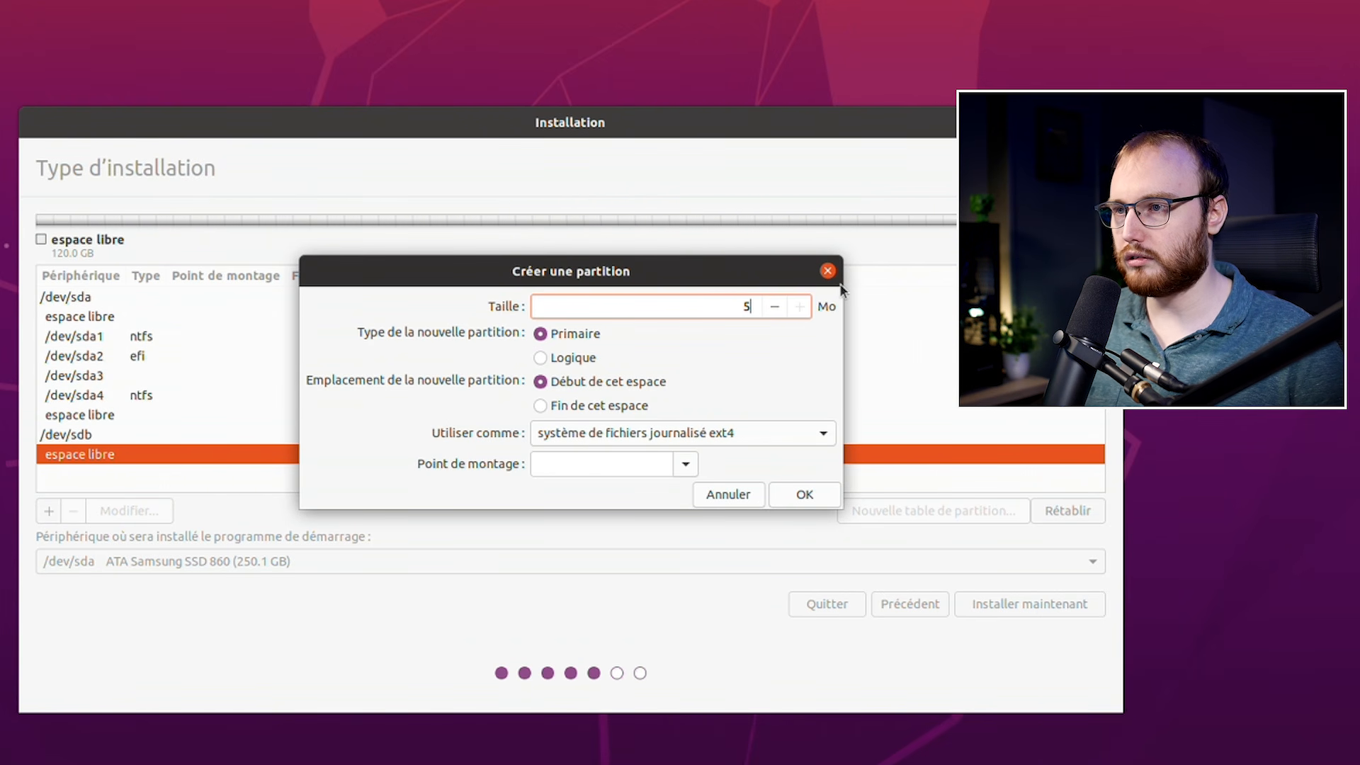
pyautogui.write('0000')
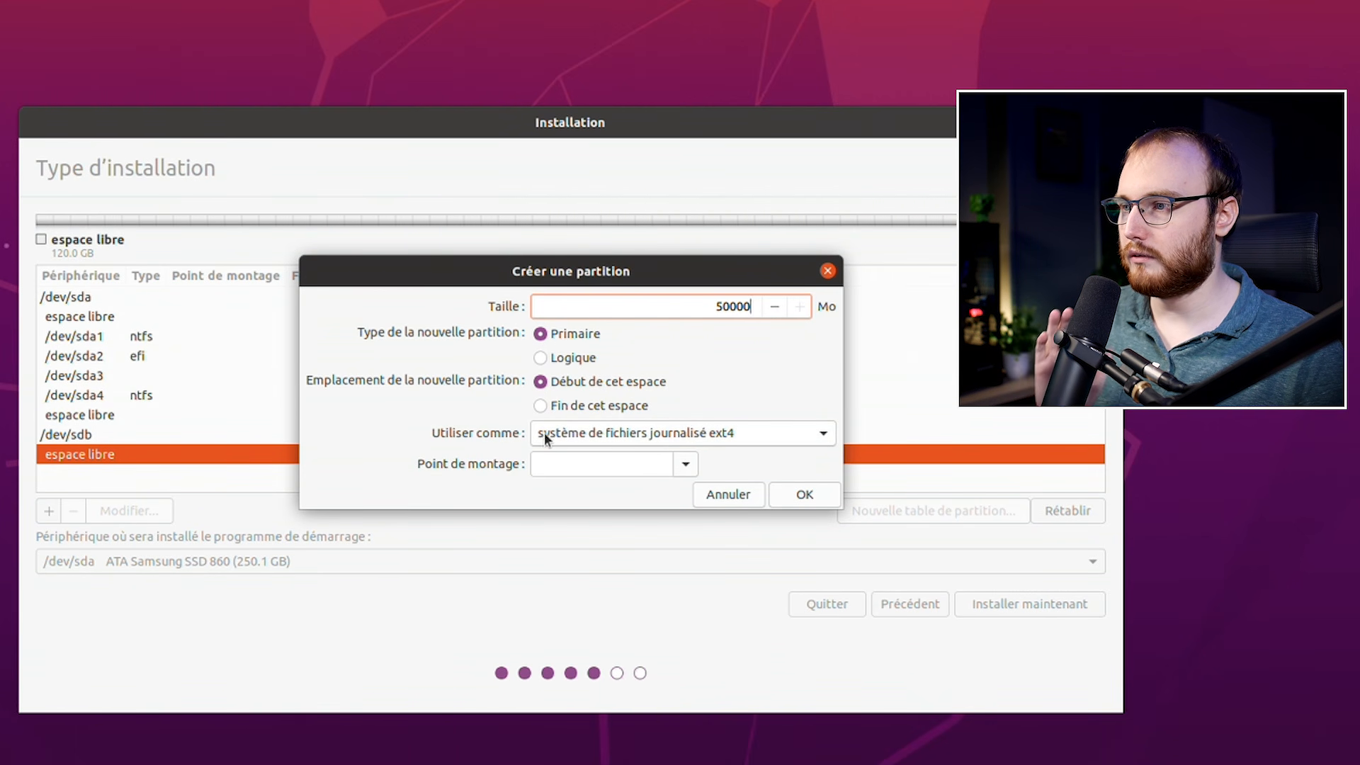
# Step: Use the new partition as a journaled ext4 file system with mount point / and create it
pyautogui.click(566, 432)
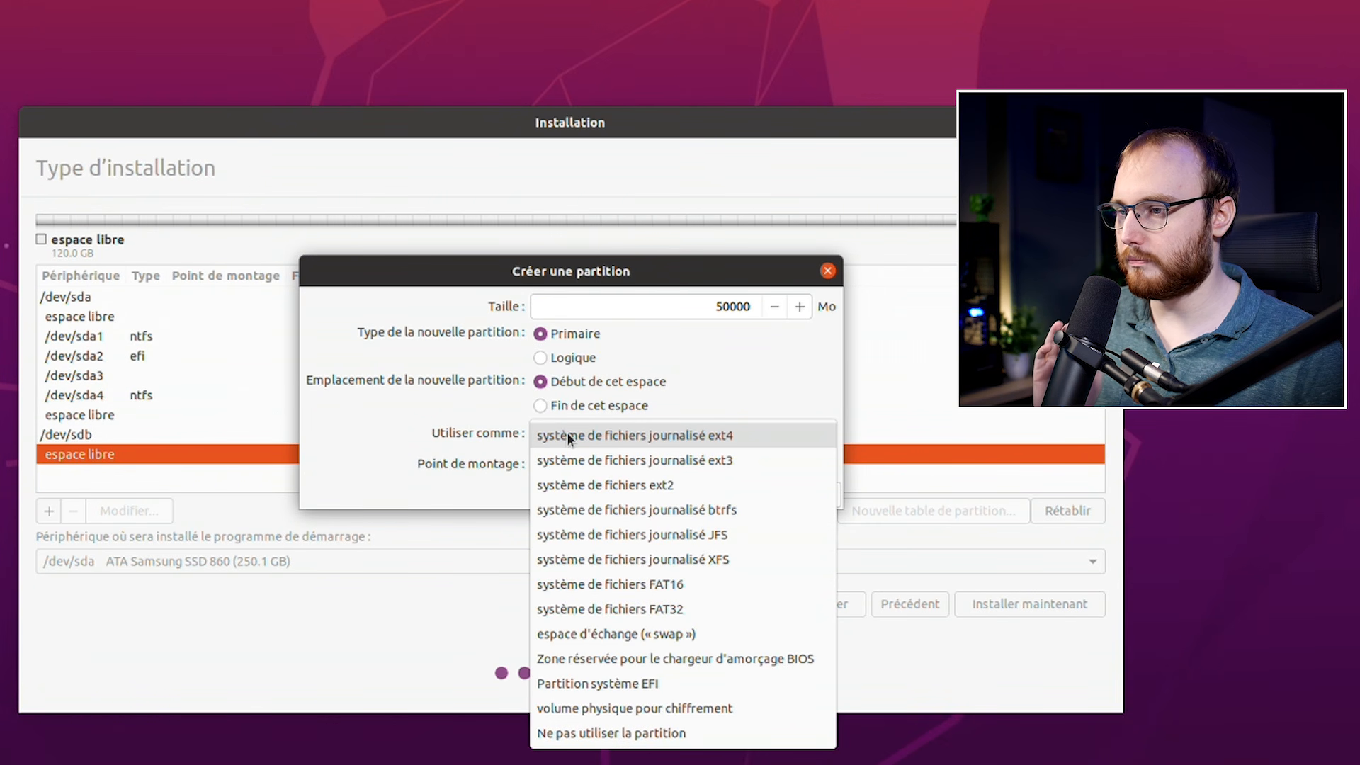
pyautogui.click(635, 435)
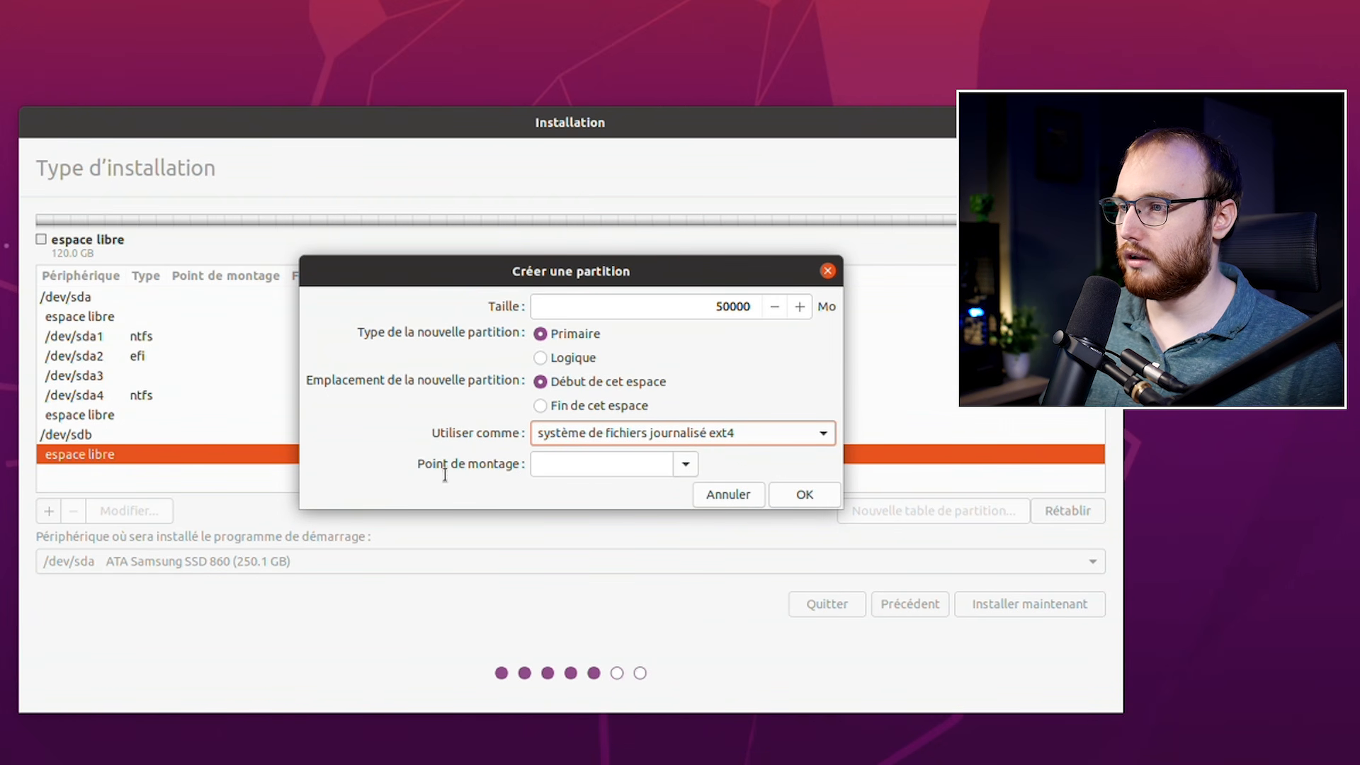
pyautogui.click(686, 466)
pyautogui.click(593, 498)
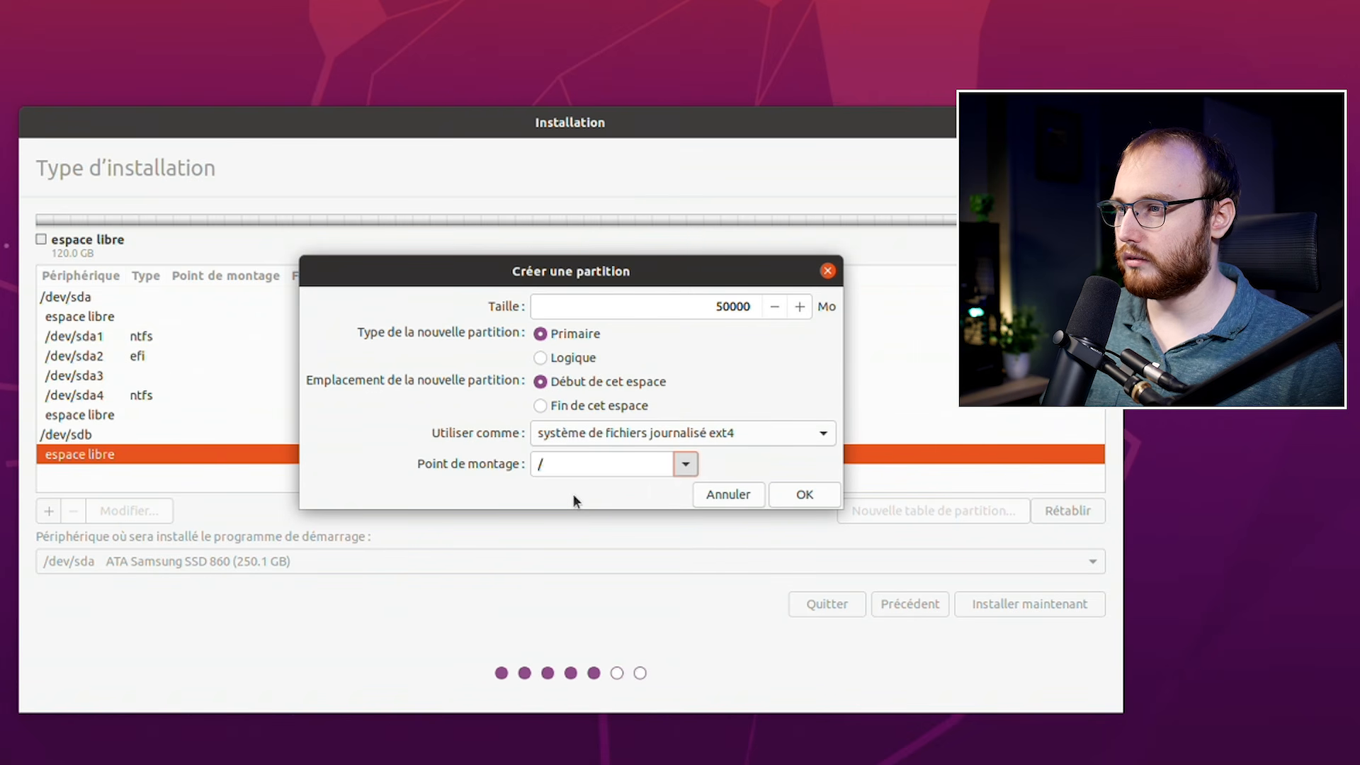
pyautogui.click(555, 457)
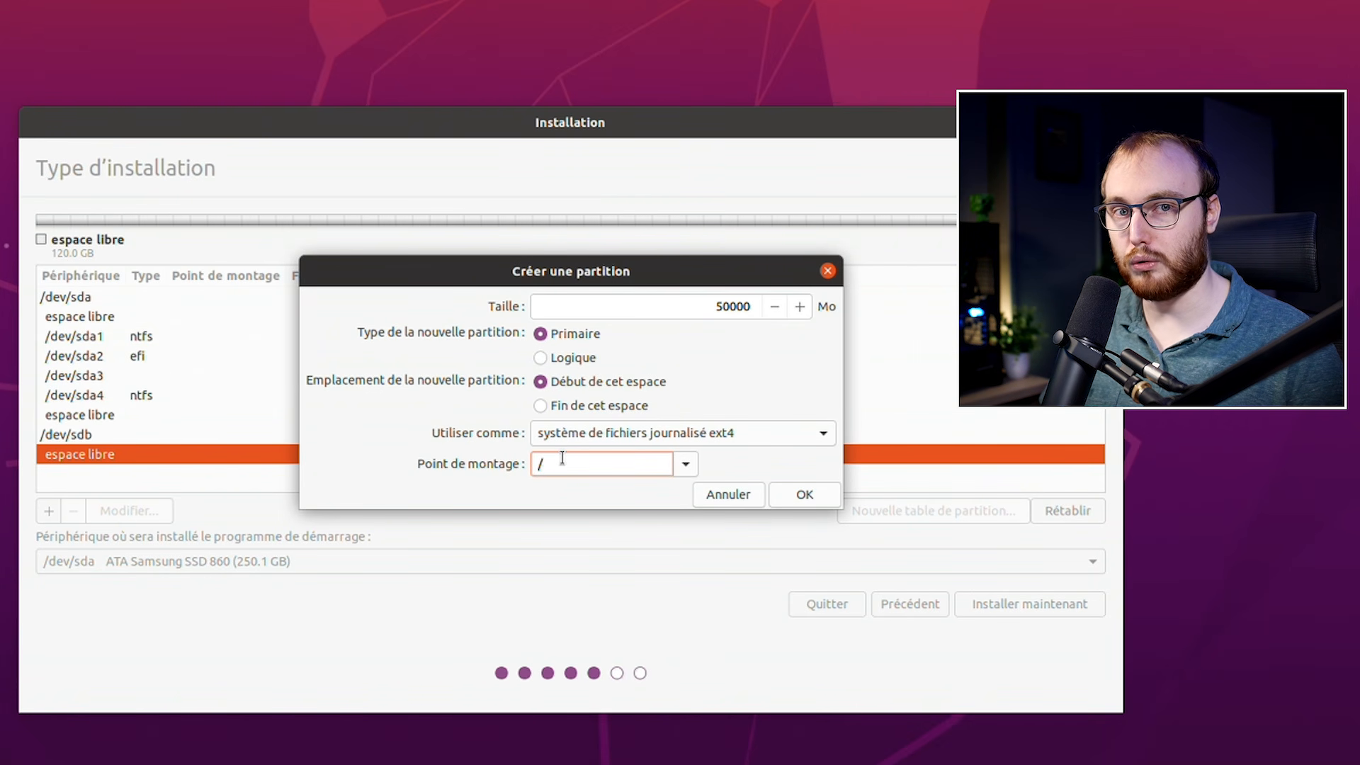
pyautogui.click(791, 494)
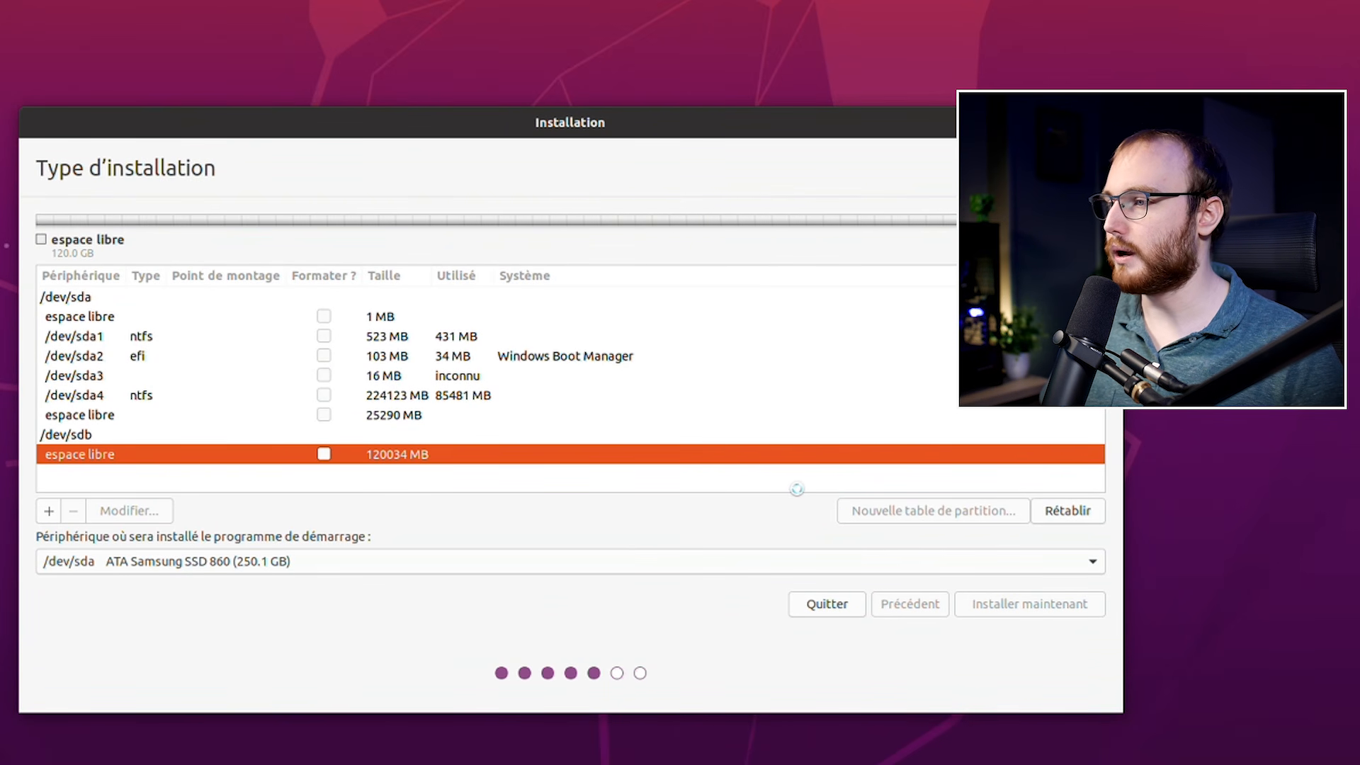
# Step: Compare the free space on /dev/sda with the root partition and remaining free space on /dev/sdb
pyautogui.click(105, 418)
pyautogui.rightClick(105, 417)
pyautogui.click(394, 454)
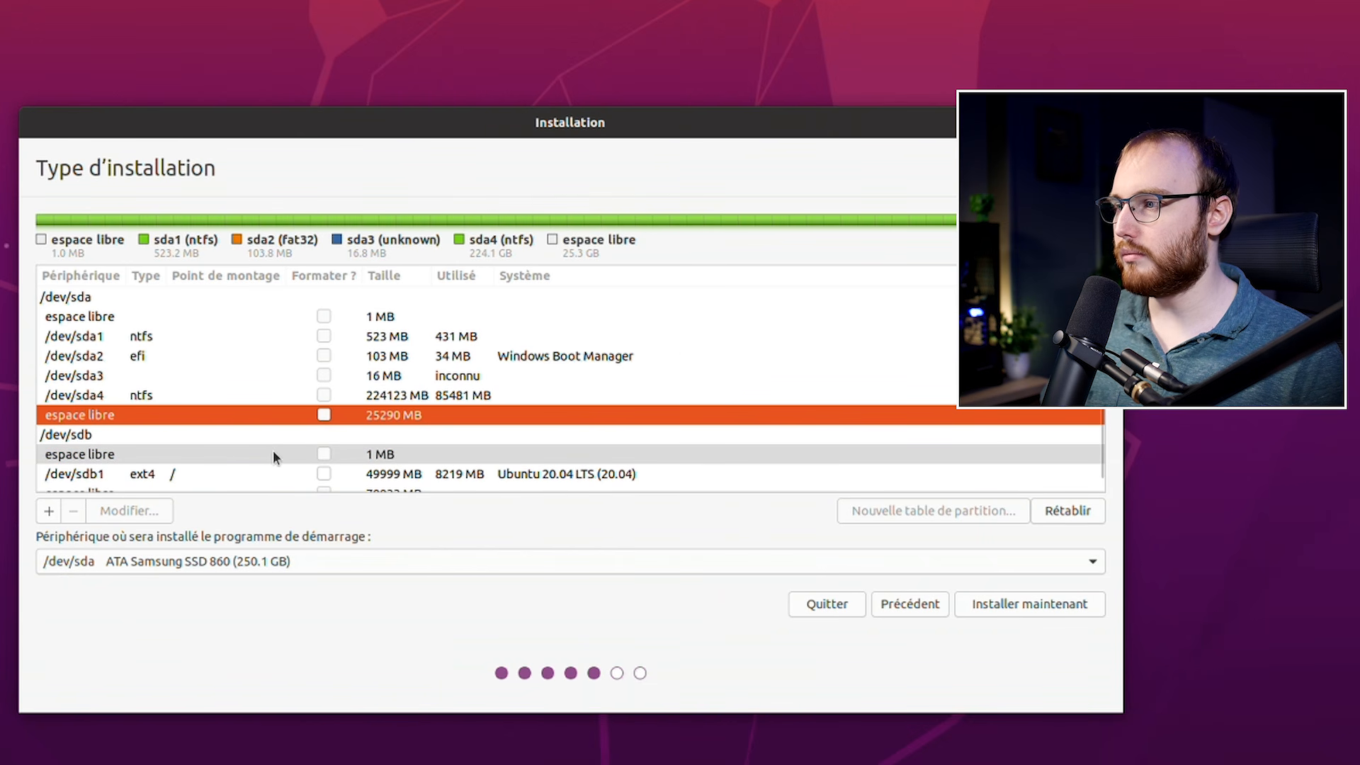
pyautogui.scroll(-1, 248, 451)
pyautogui.click(118, 423)
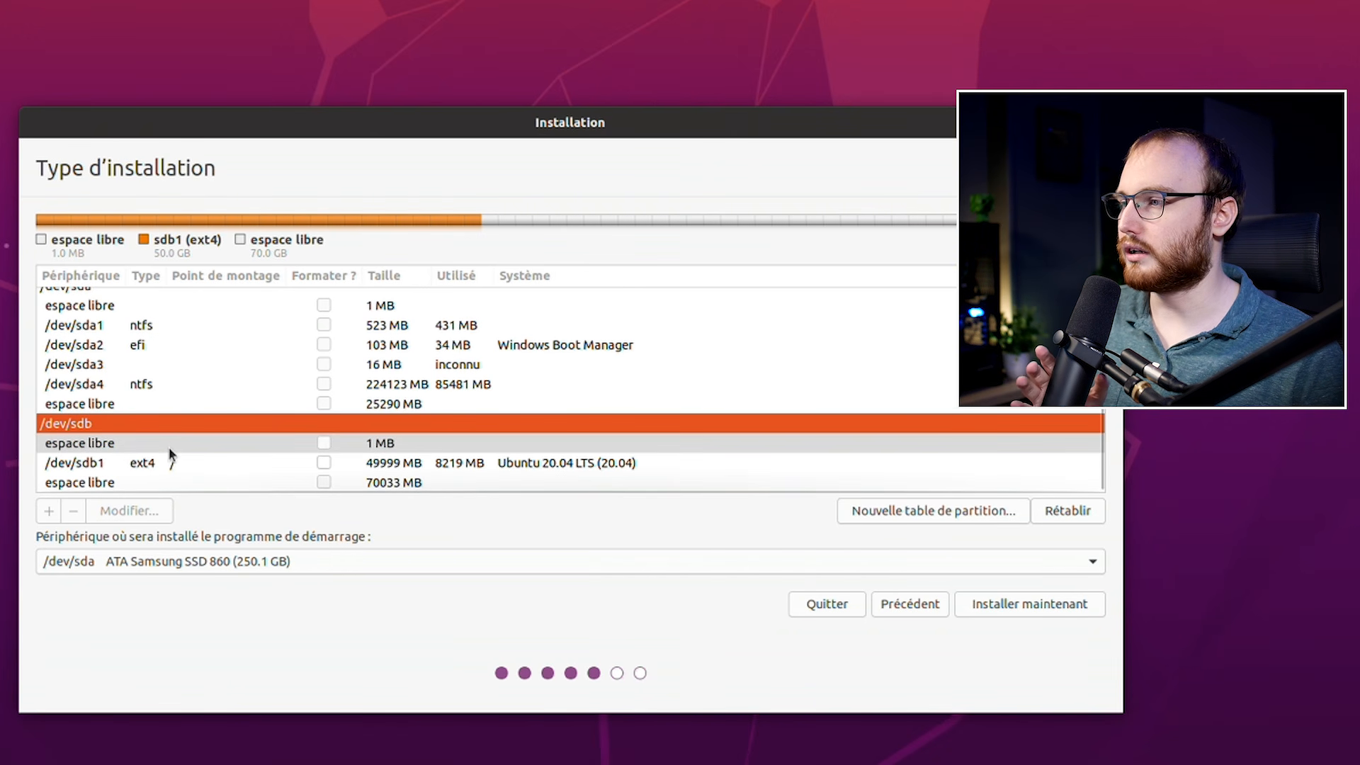
pyautogui.click(120, 480)
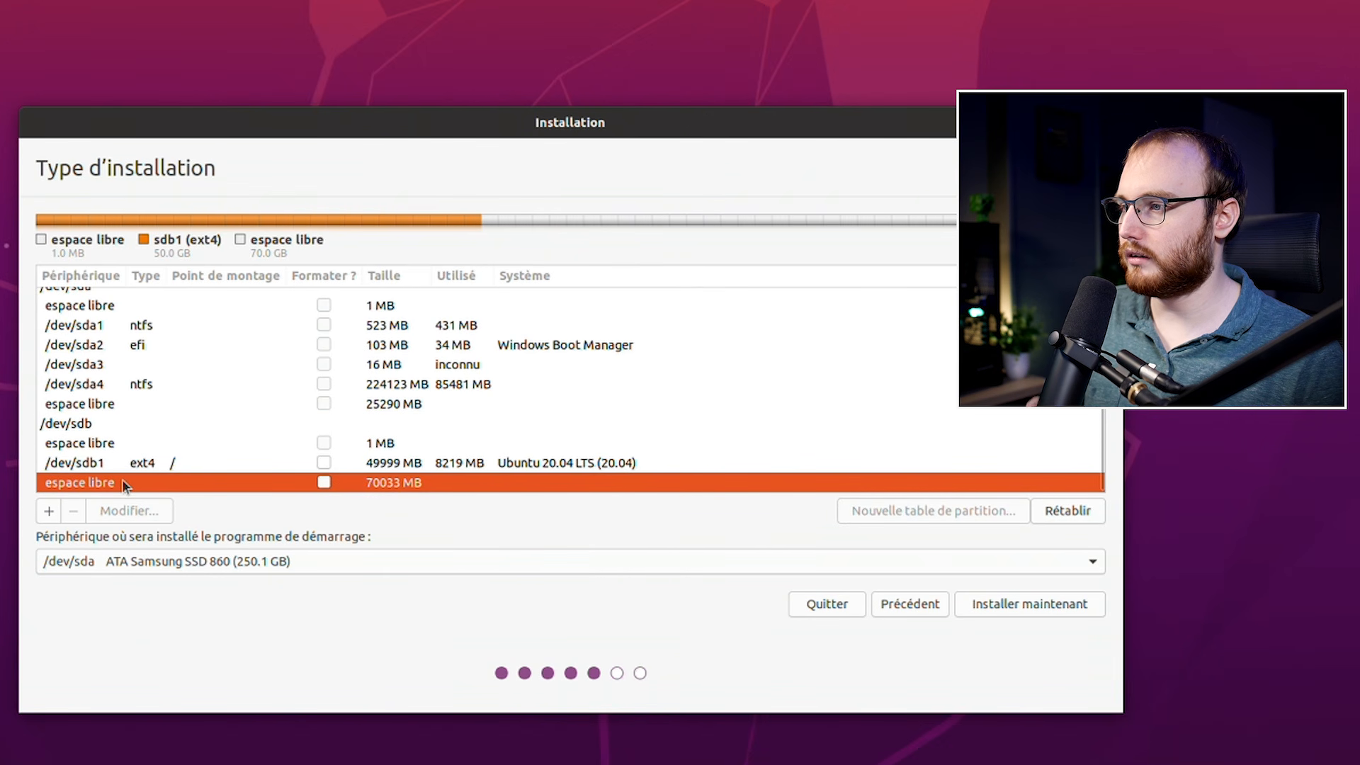
pyautogui.click(112, 465)
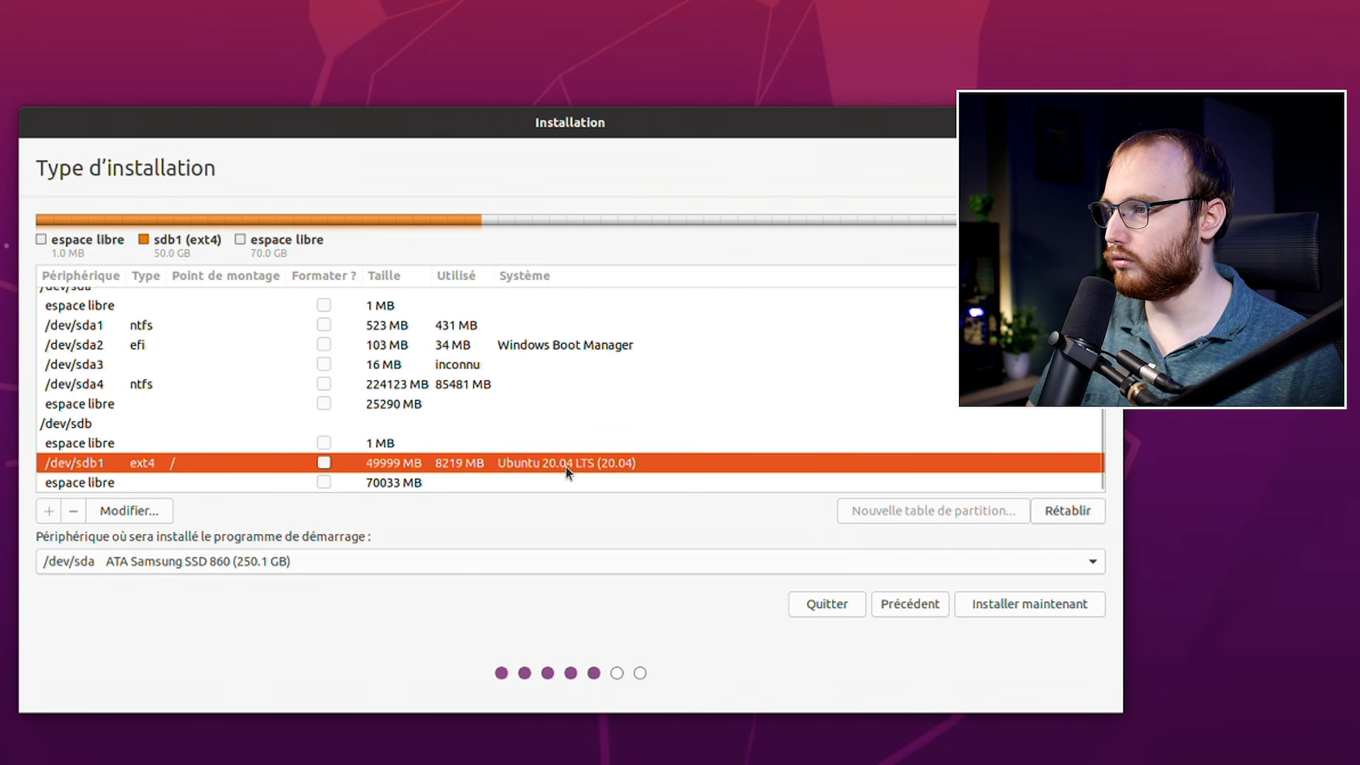
# Step: Create an 8000 MB swap partition in the remaining free space of /dev/sdb after the root partition
pyautogui.click(89, 484)
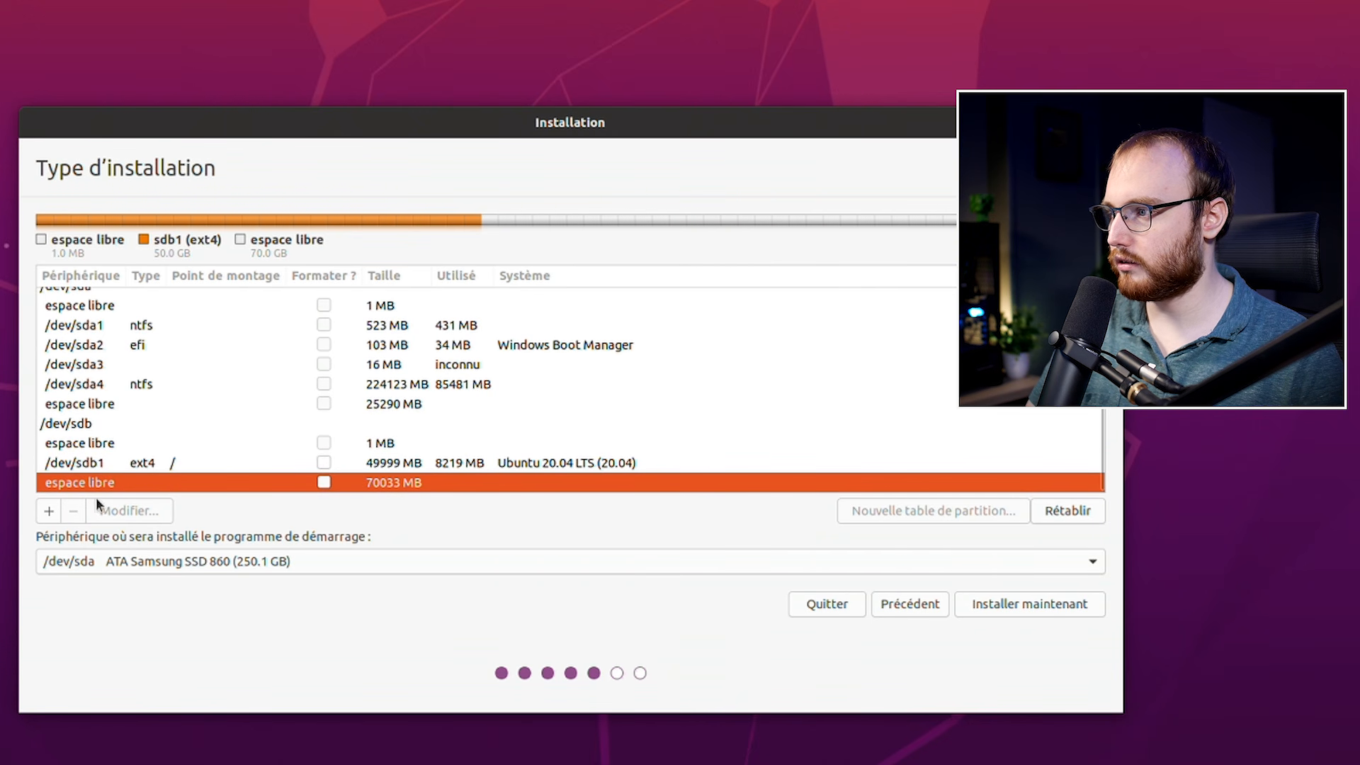
pyautogui.click(51, 511)
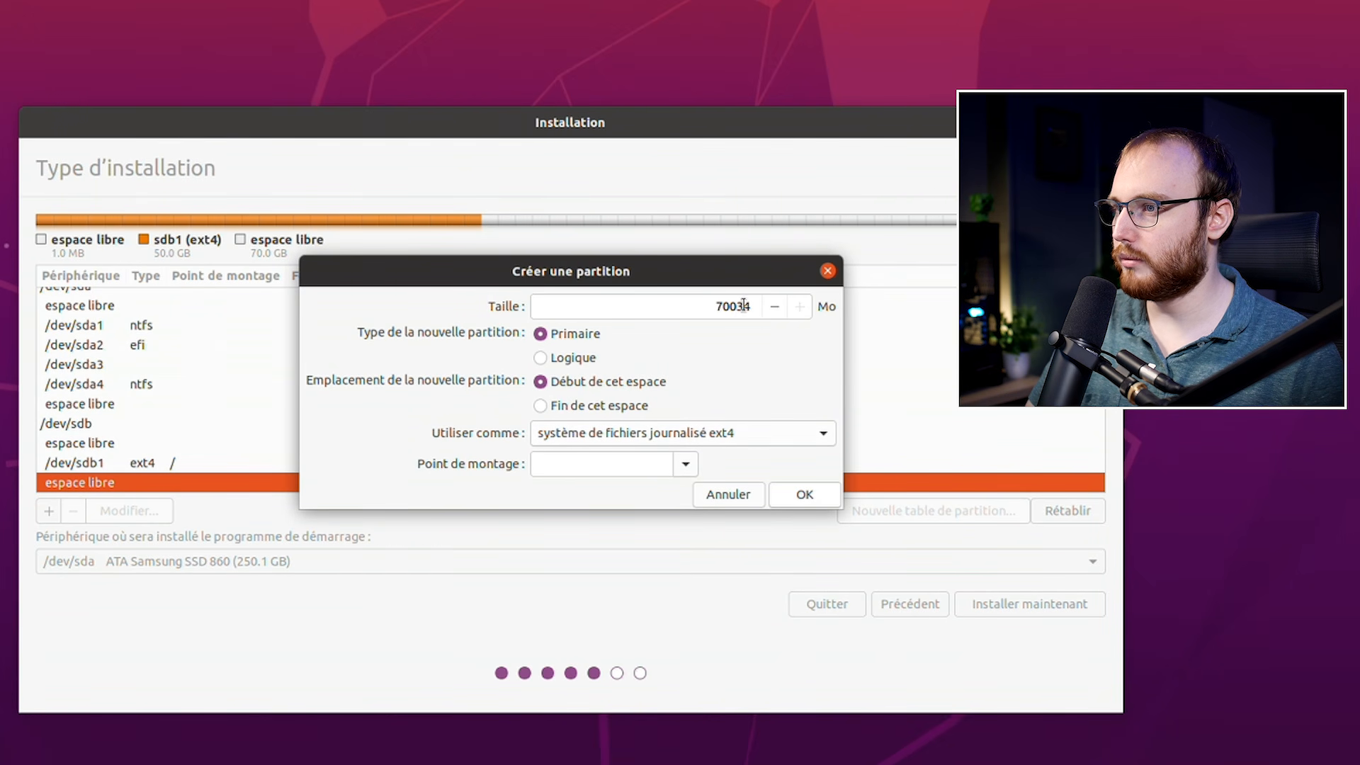
pyautogui.click(736, 438)
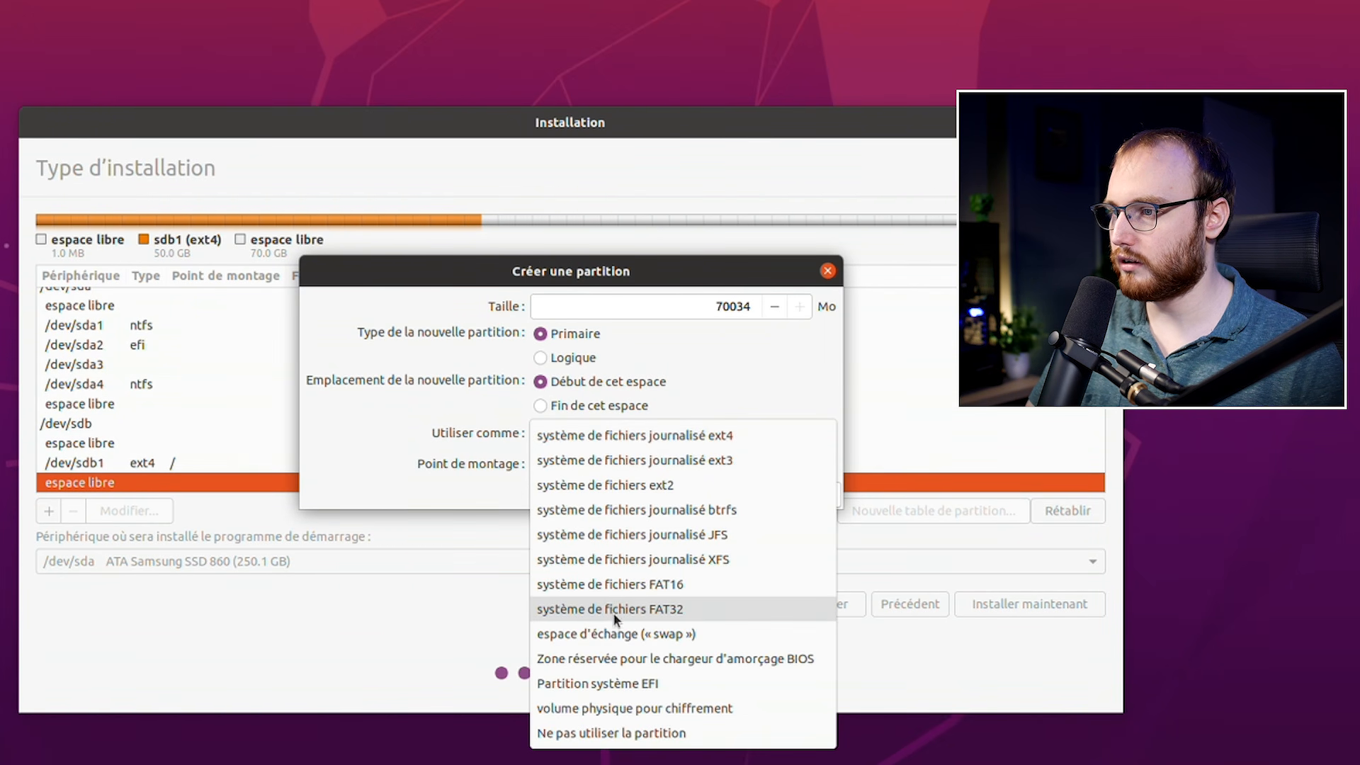
pyautogui.click(606, 635)
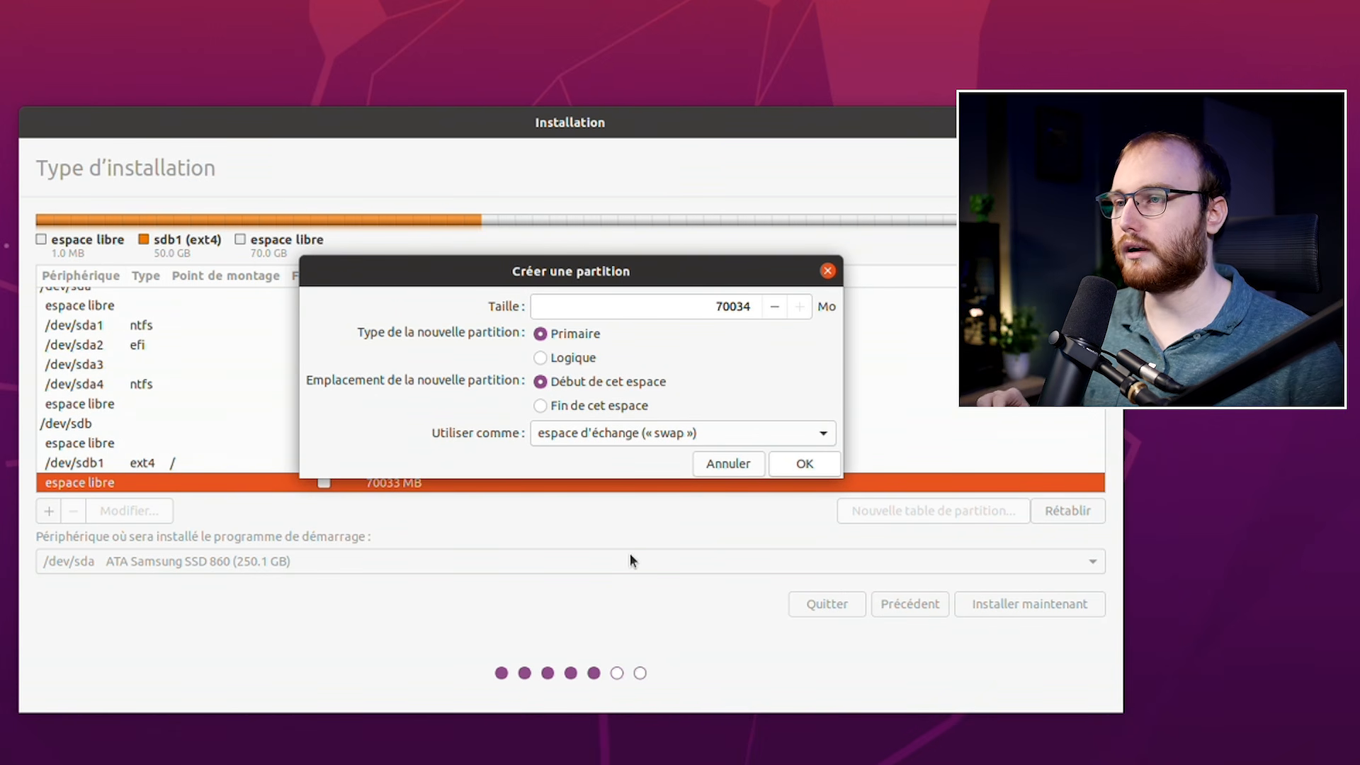
pyautogui.doubleClick(724, 306)
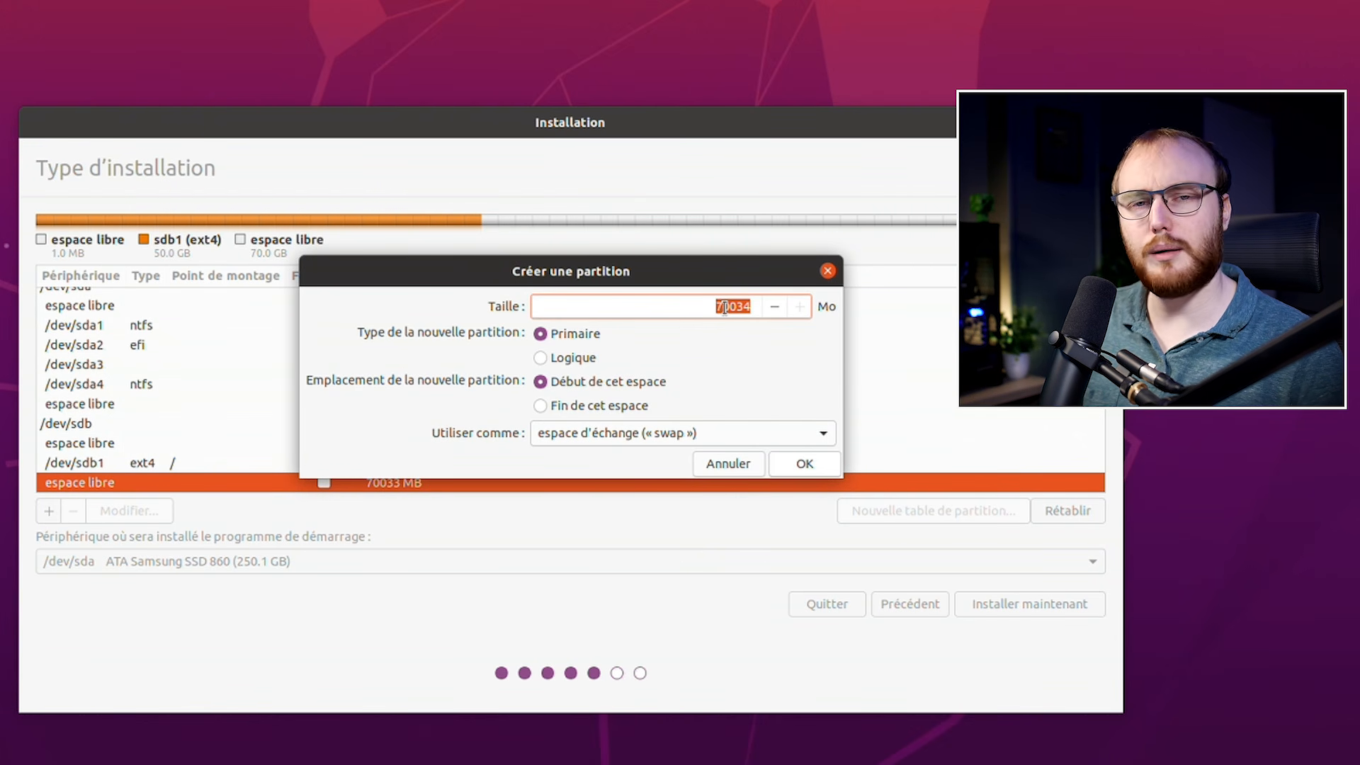
pyautogui.write('8000')
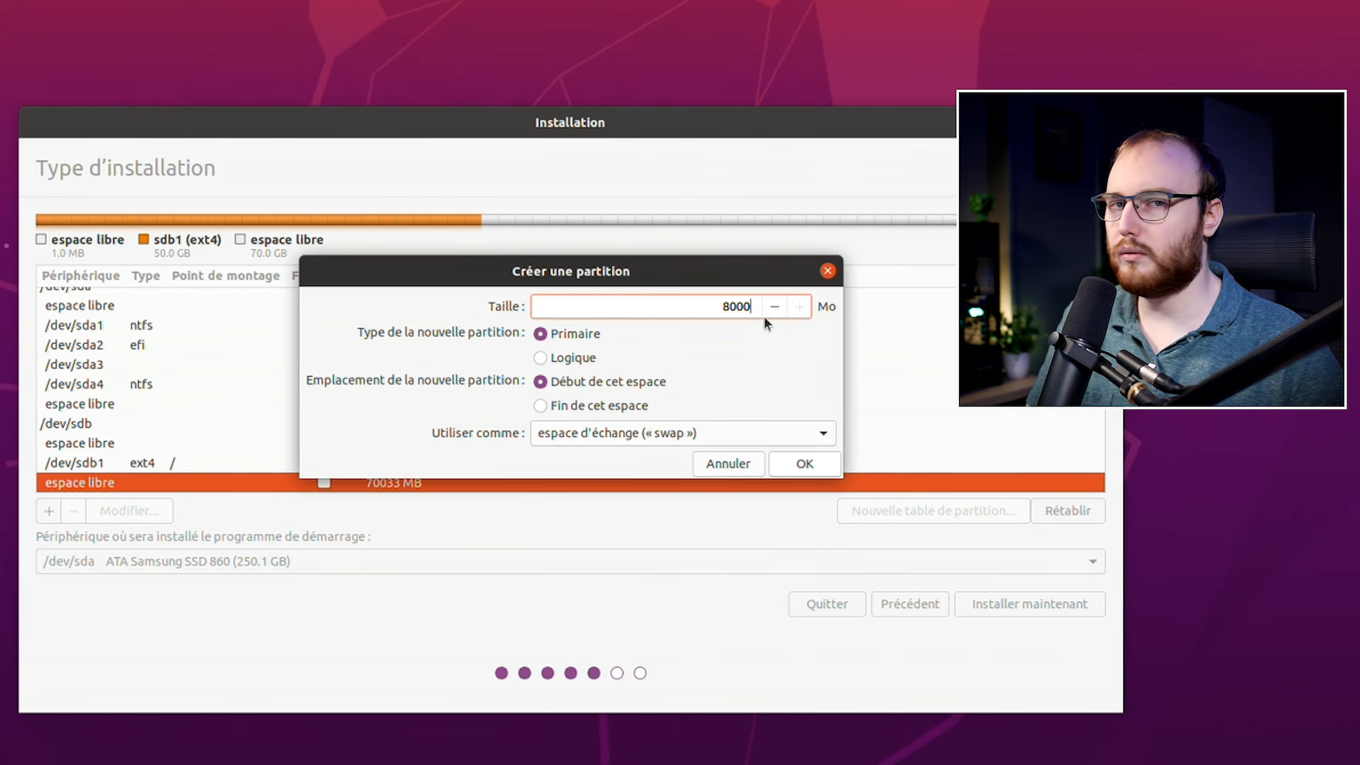
pyautogui.click(804, 463)
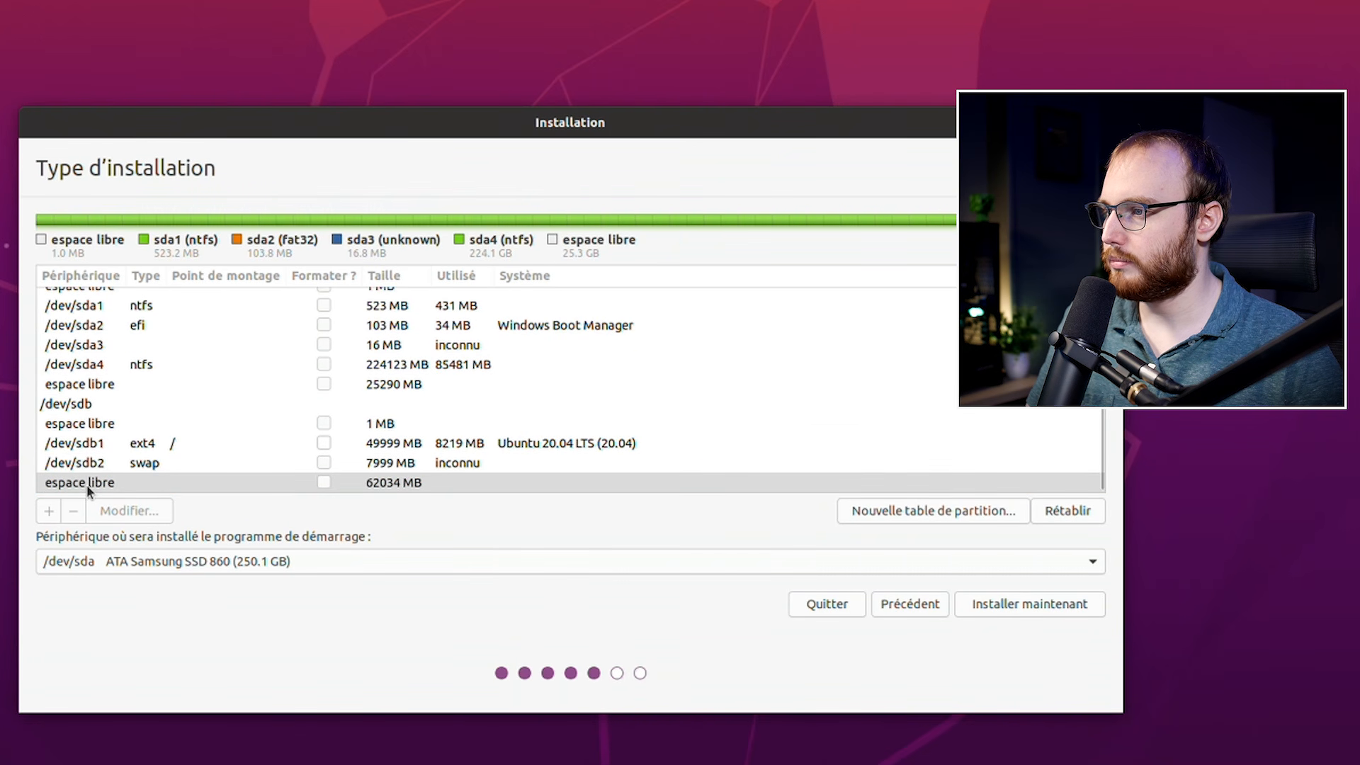
# Step: Create a journaled ext4 partition with mount point /home in all the remaining free space of /dev/sdb
pyautogui.click(87, 485)
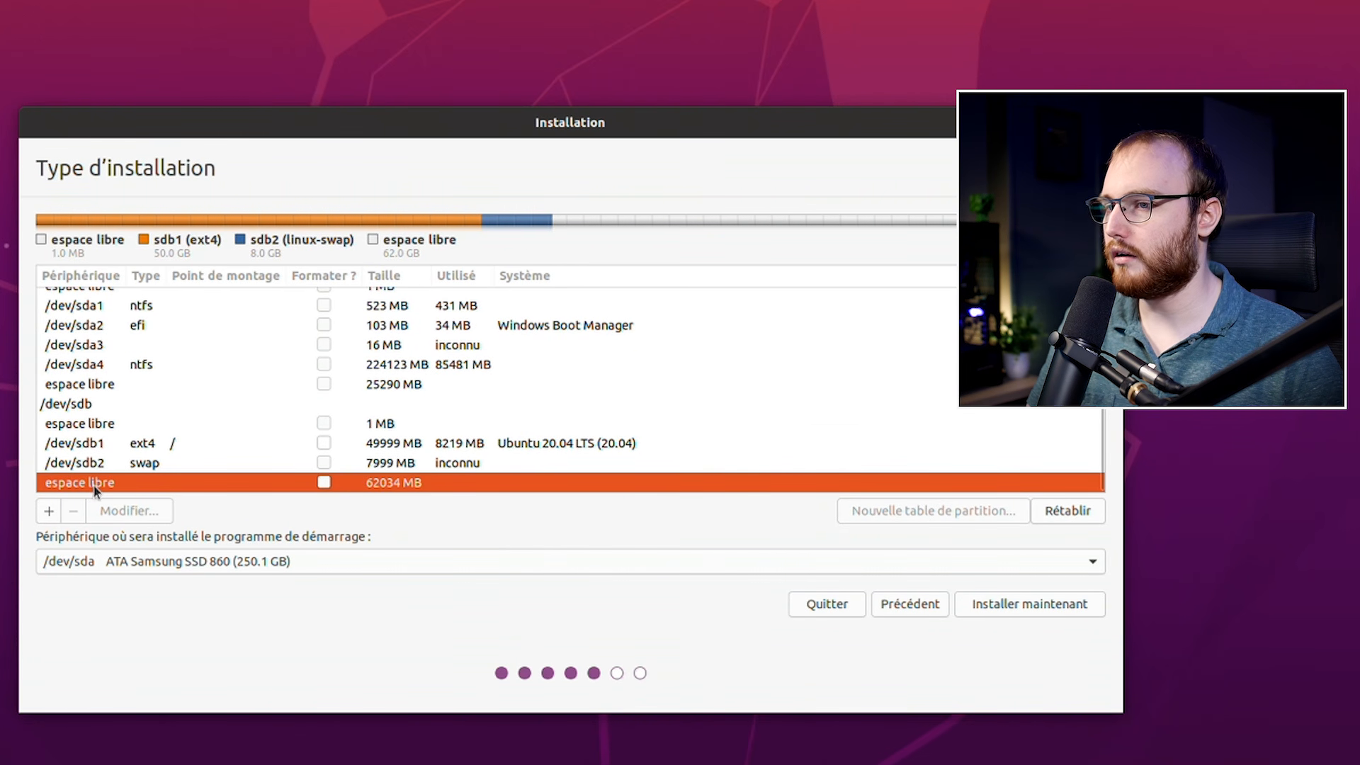
pyautogui.click(54, 516)
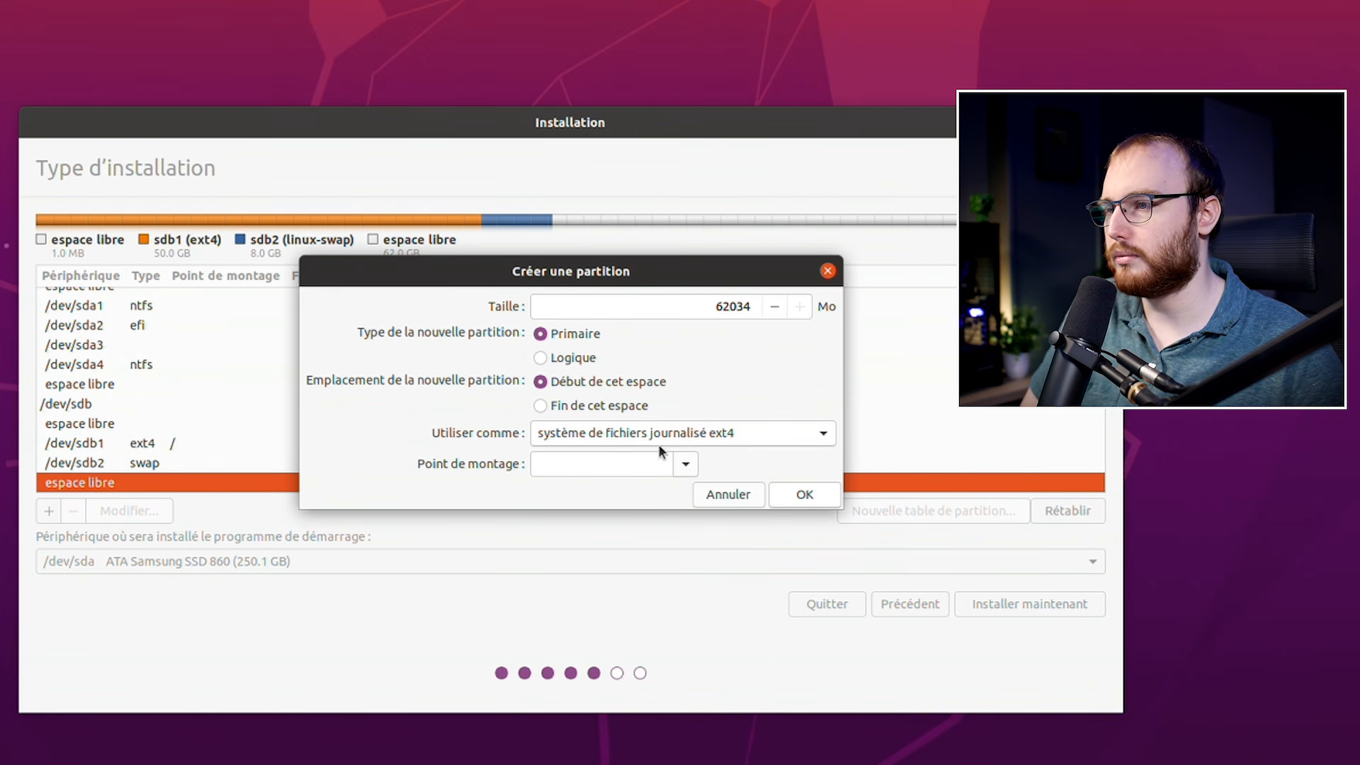
pyautogui.click(685, 467)
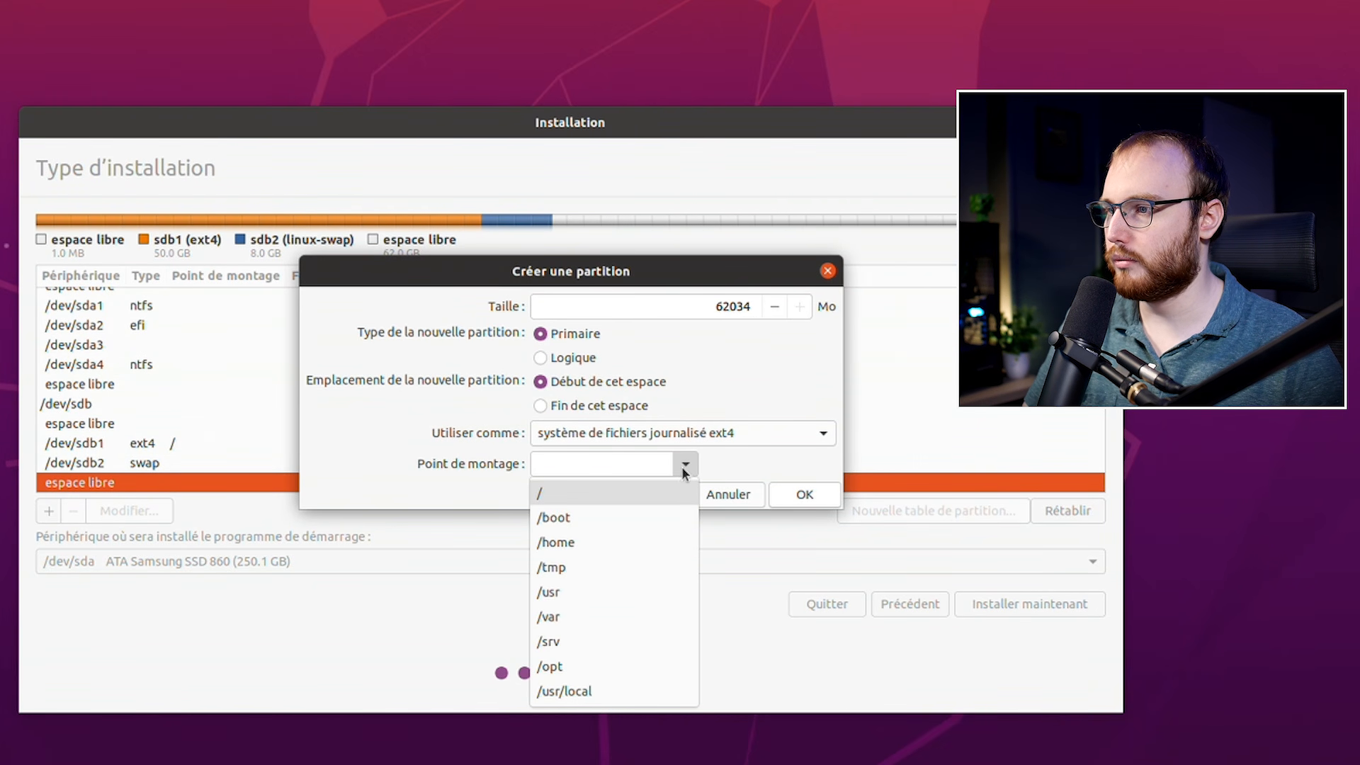
pyautogui.click(595, 546)
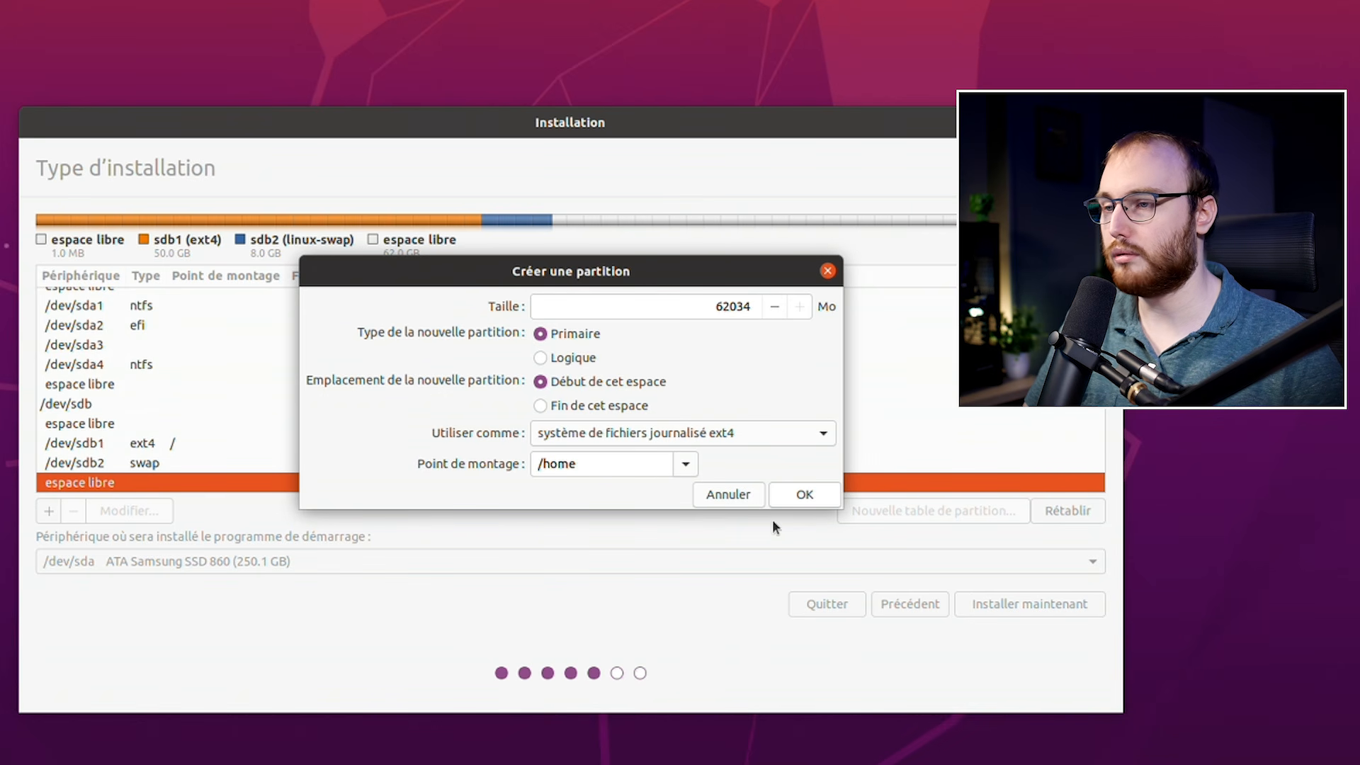
pyautogui.click(790, 500)
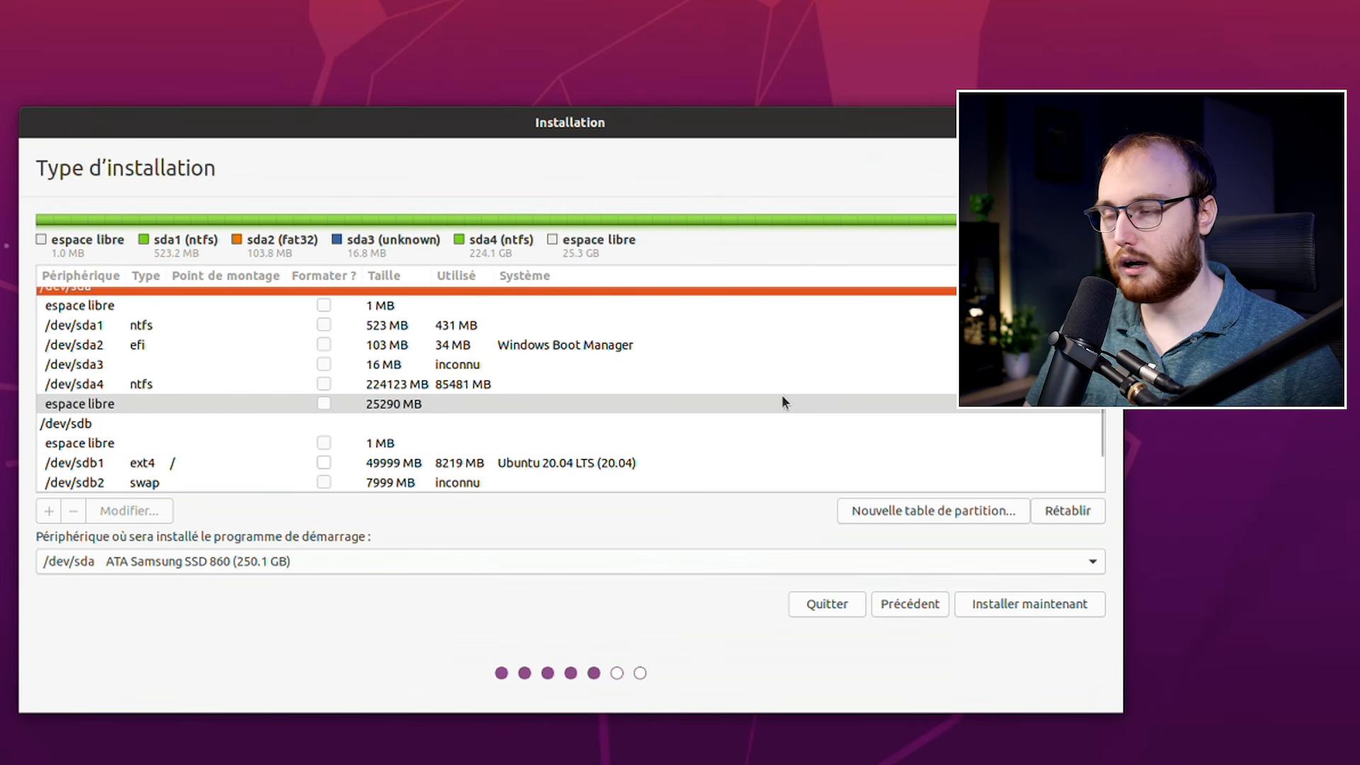
# Step: Review the partition layout of both disks and start the installation, agreeing to write the changes to /dev/sdb
pyautogui.scroll(-2, 780, 393)
pyautogui.scroll(2, 781, 398)
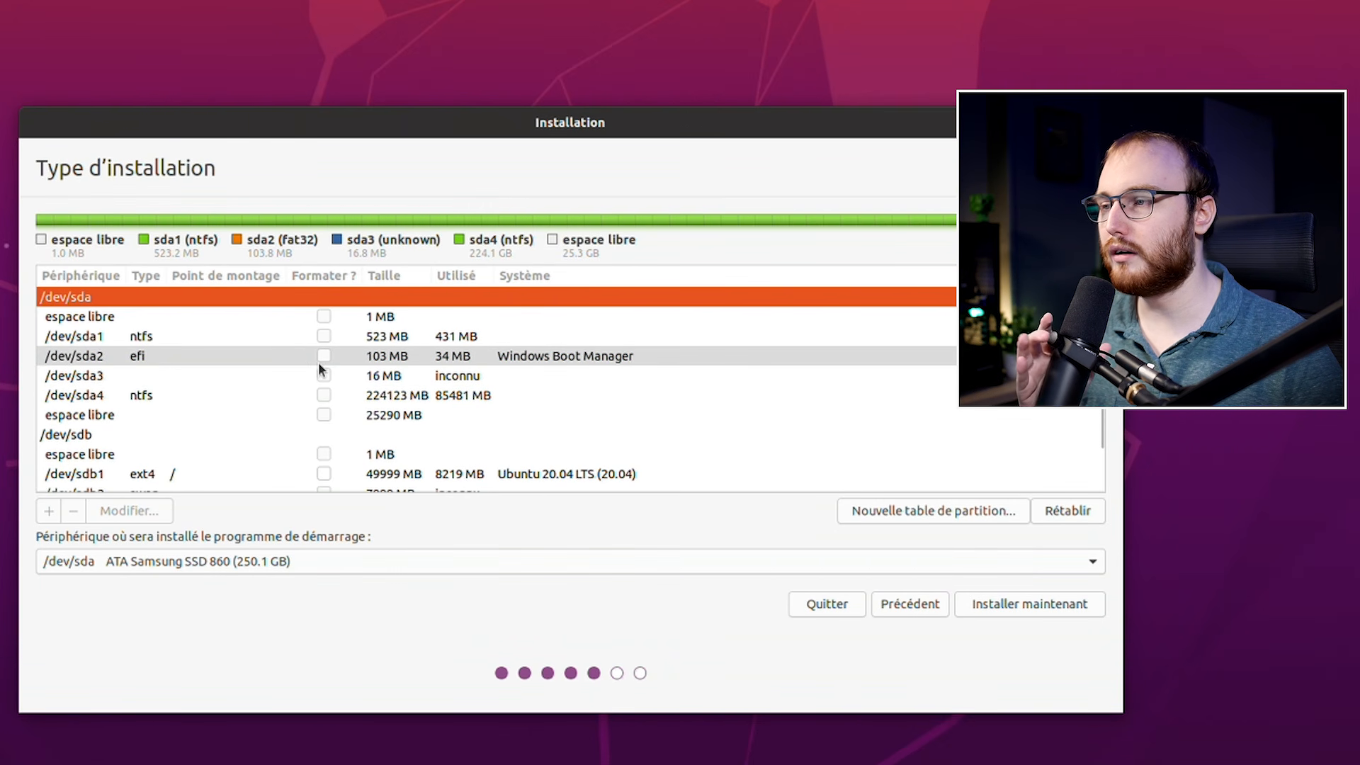
pyautogui.scroll(-1, 329, 381)
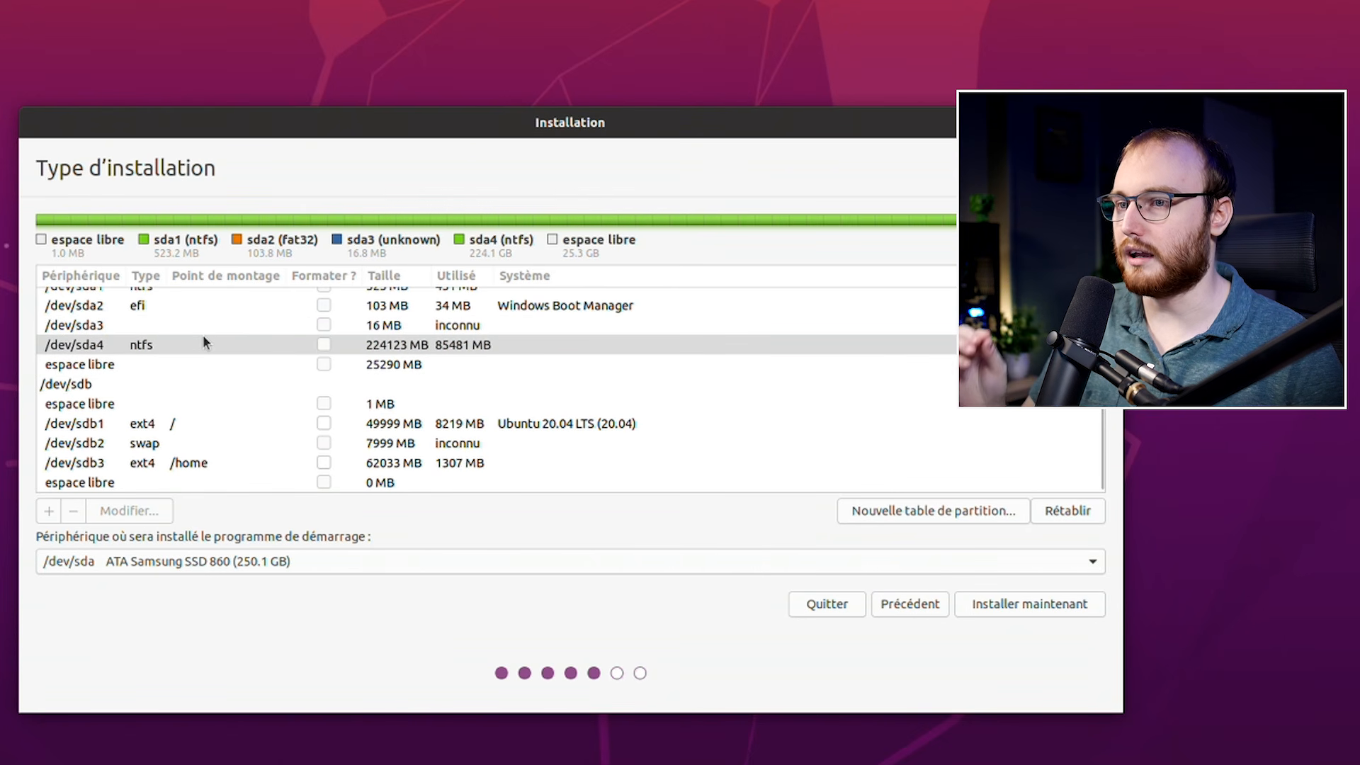
pyautogui.click(156, 383)
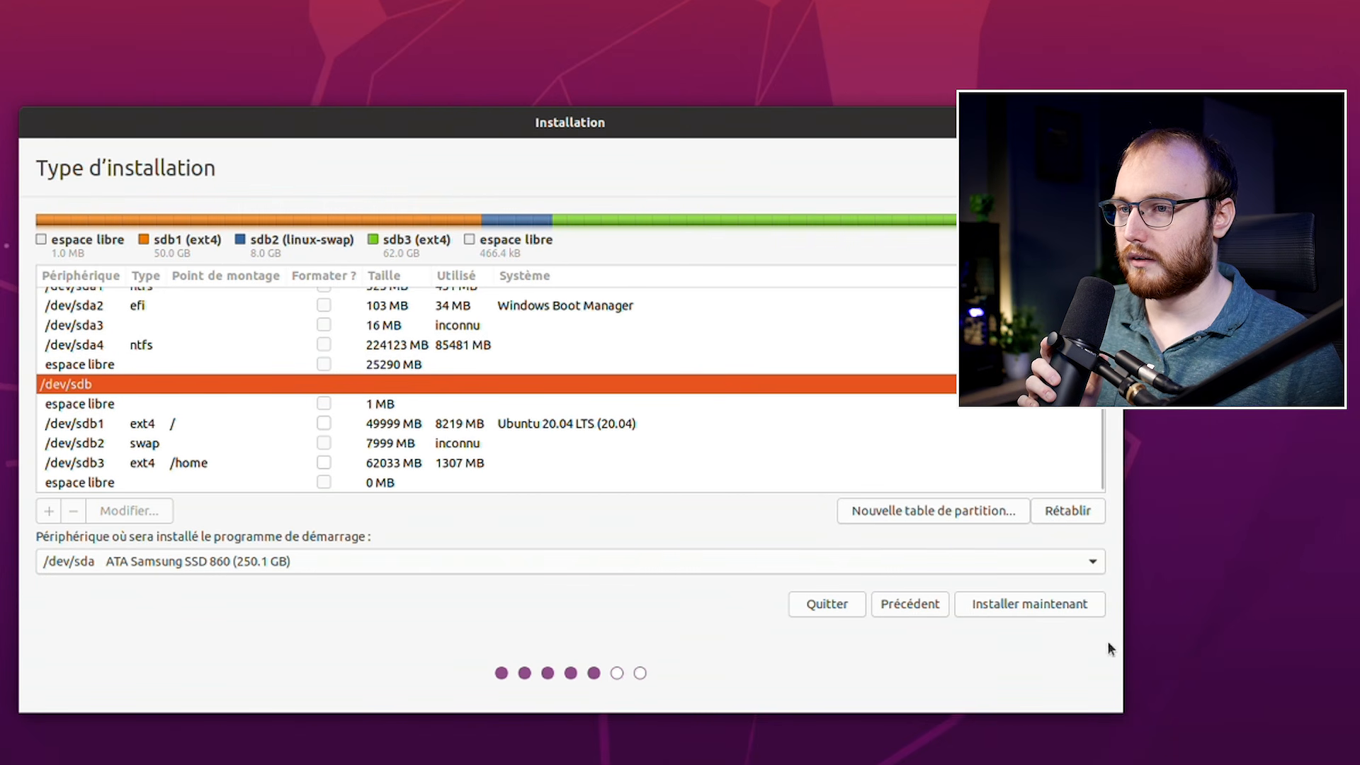
pyautogui.click(1031, 603)
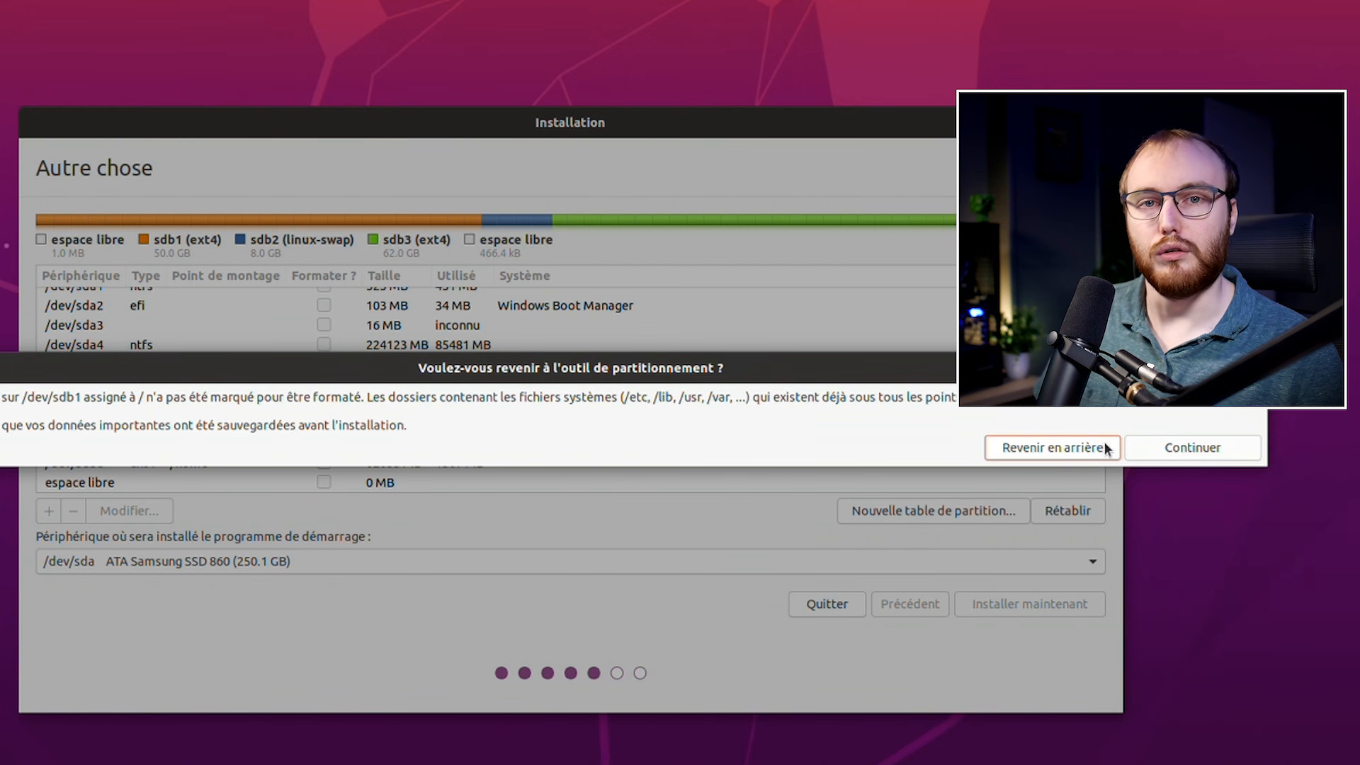
pyautogui.click(1145, 446)
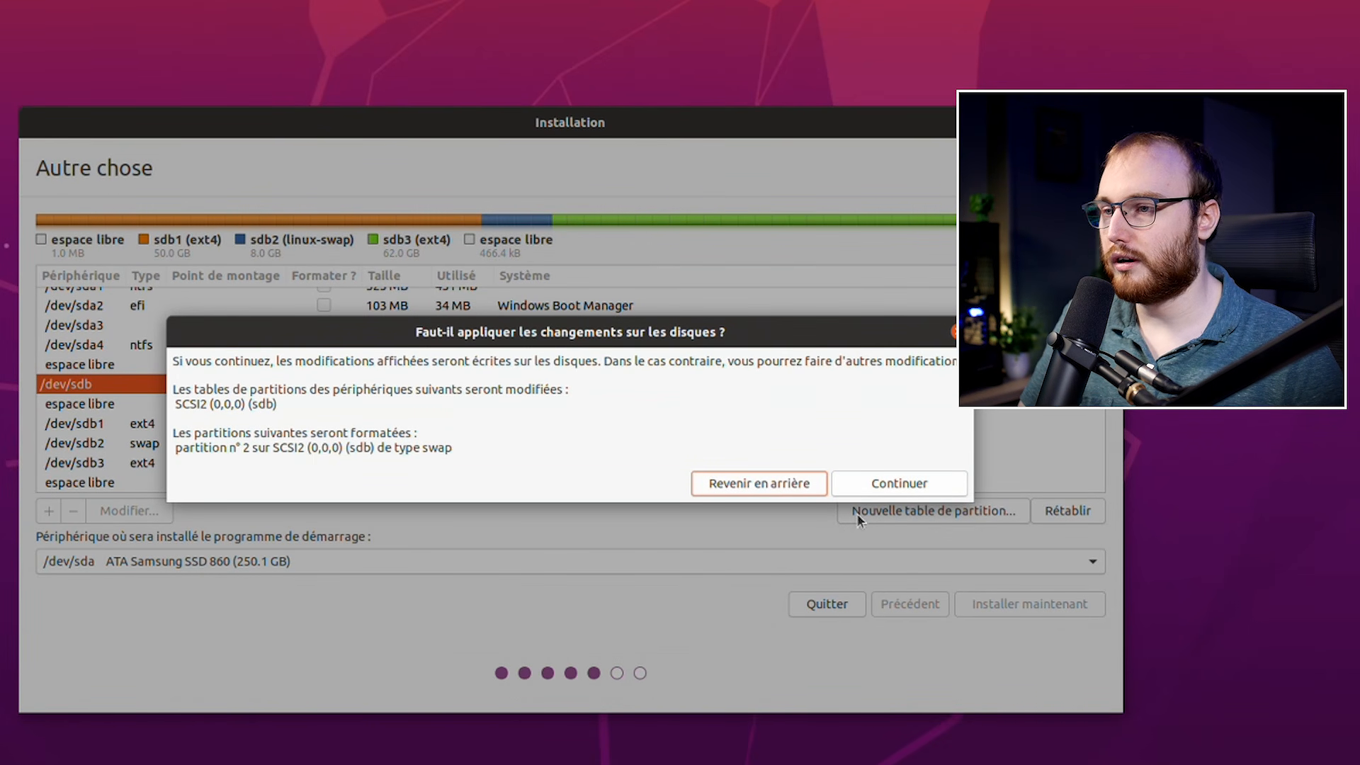
pyautogui.click(867, 483)
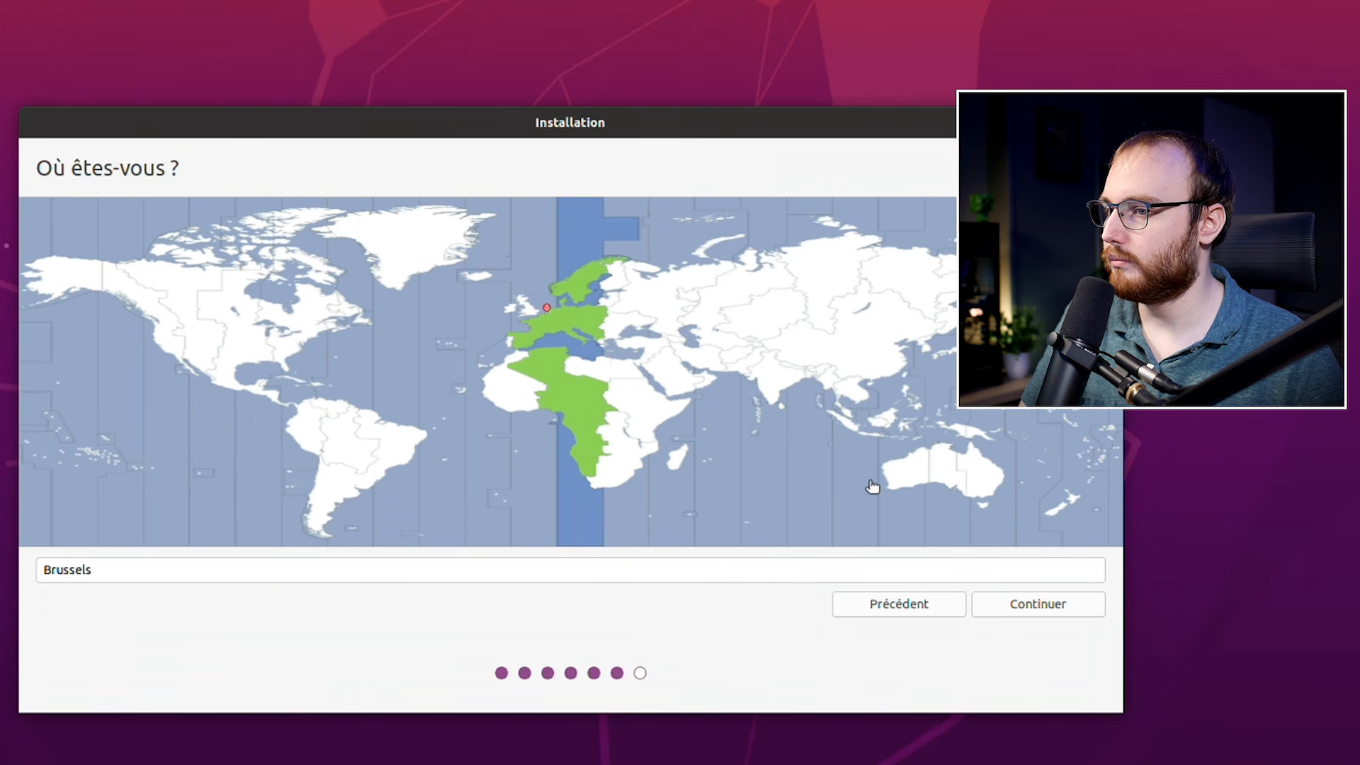
# Step: Accept Brussels as the location and enter the user's name for the new account
pyautogui.click(1025, 611)
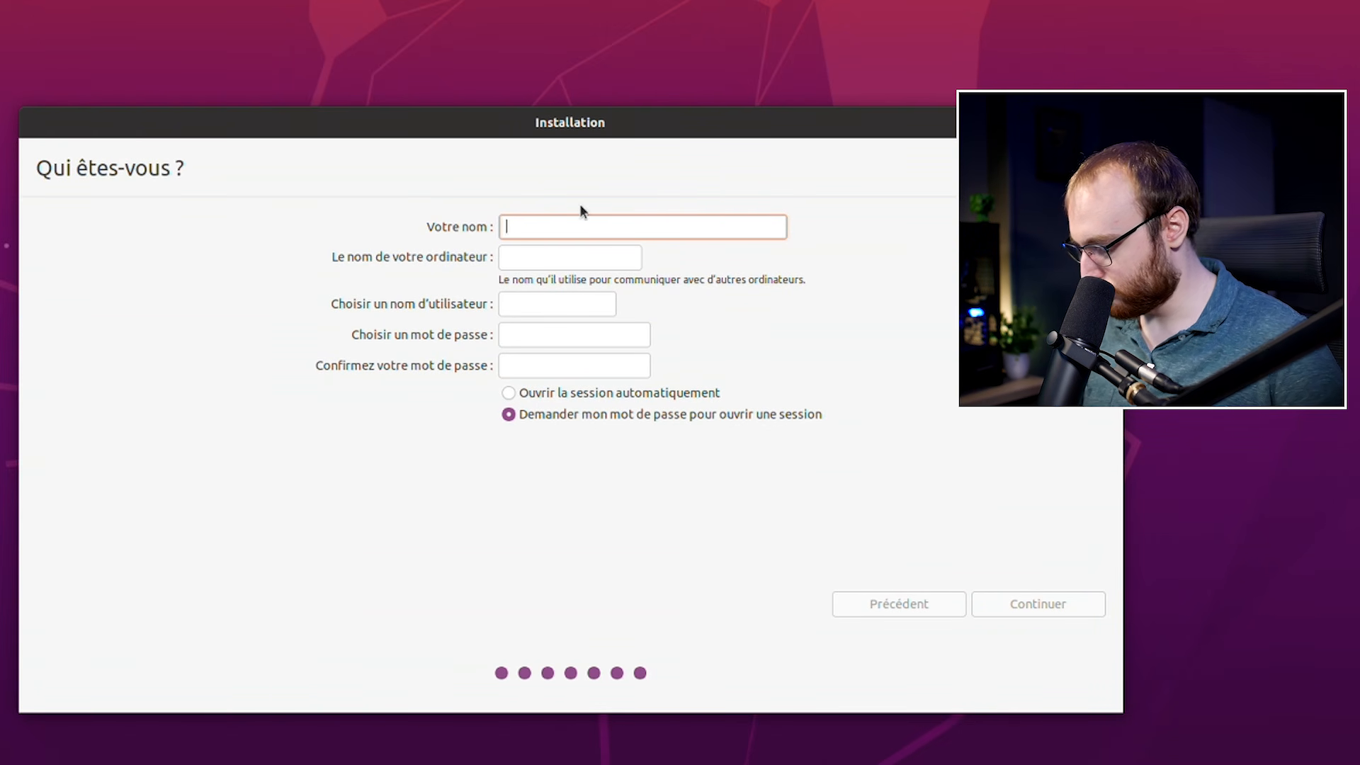
pyautogui.write('aut')
pyautogui.press('BackSpace')
pyautogui.write('rel')
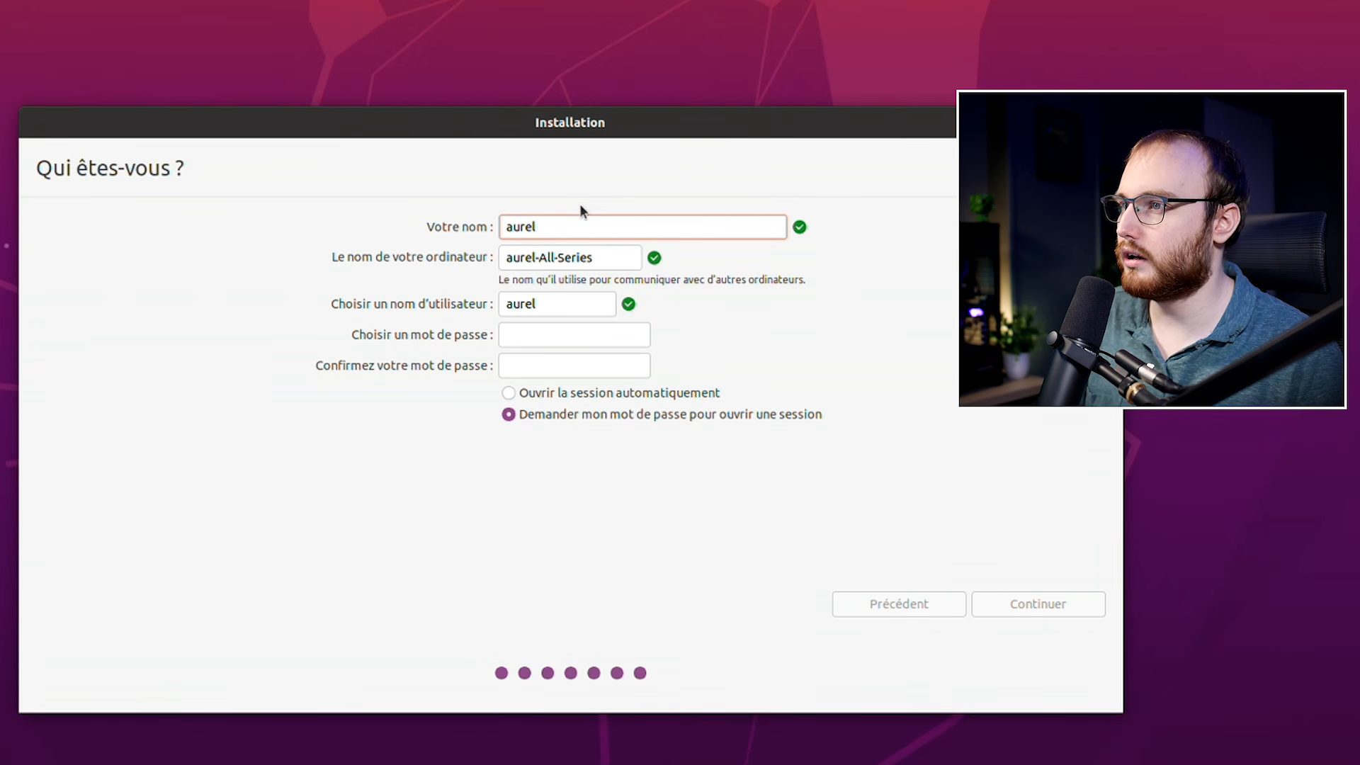
# Step: Enter the account password and repeat it in the password confirmation field
pyautogui.click(562, 334)
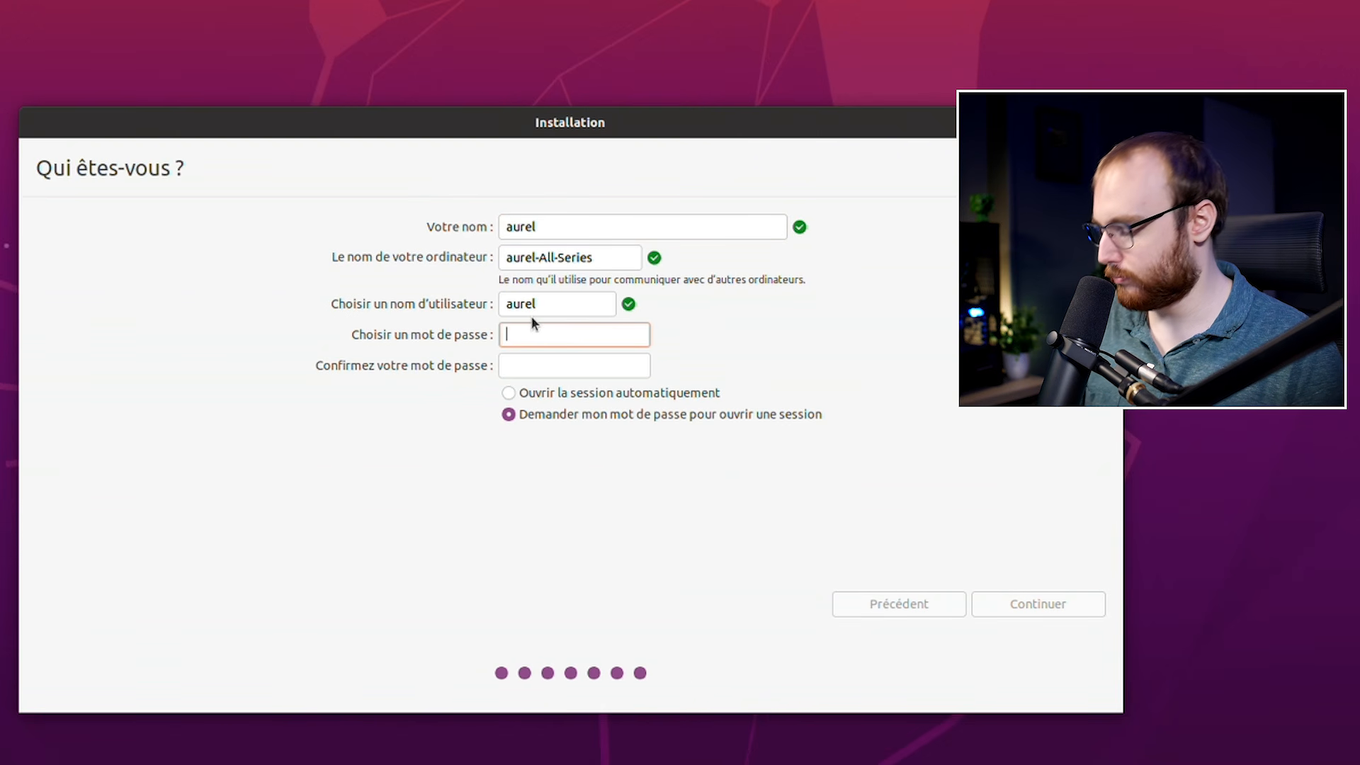
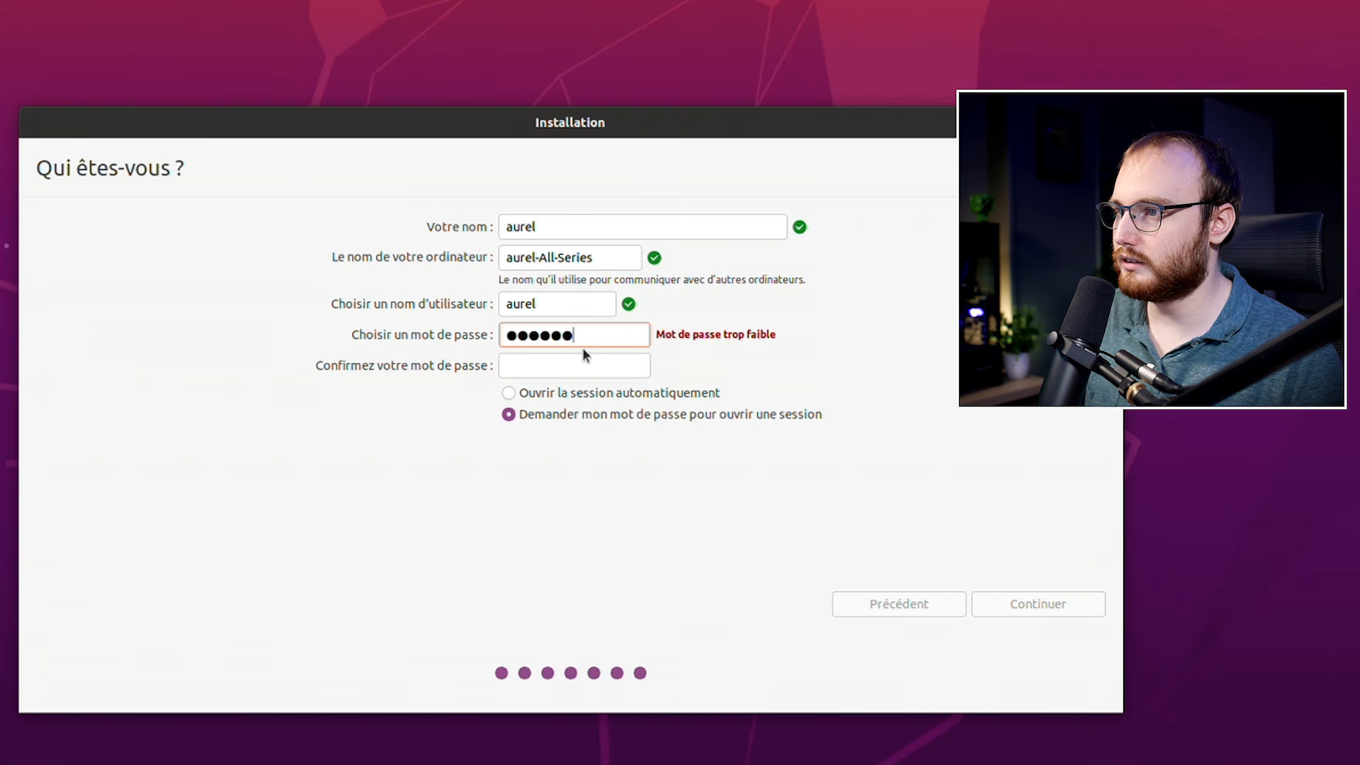
pyautogui.moveTo(587, 339); pyautogui.dragTo(335, 321)
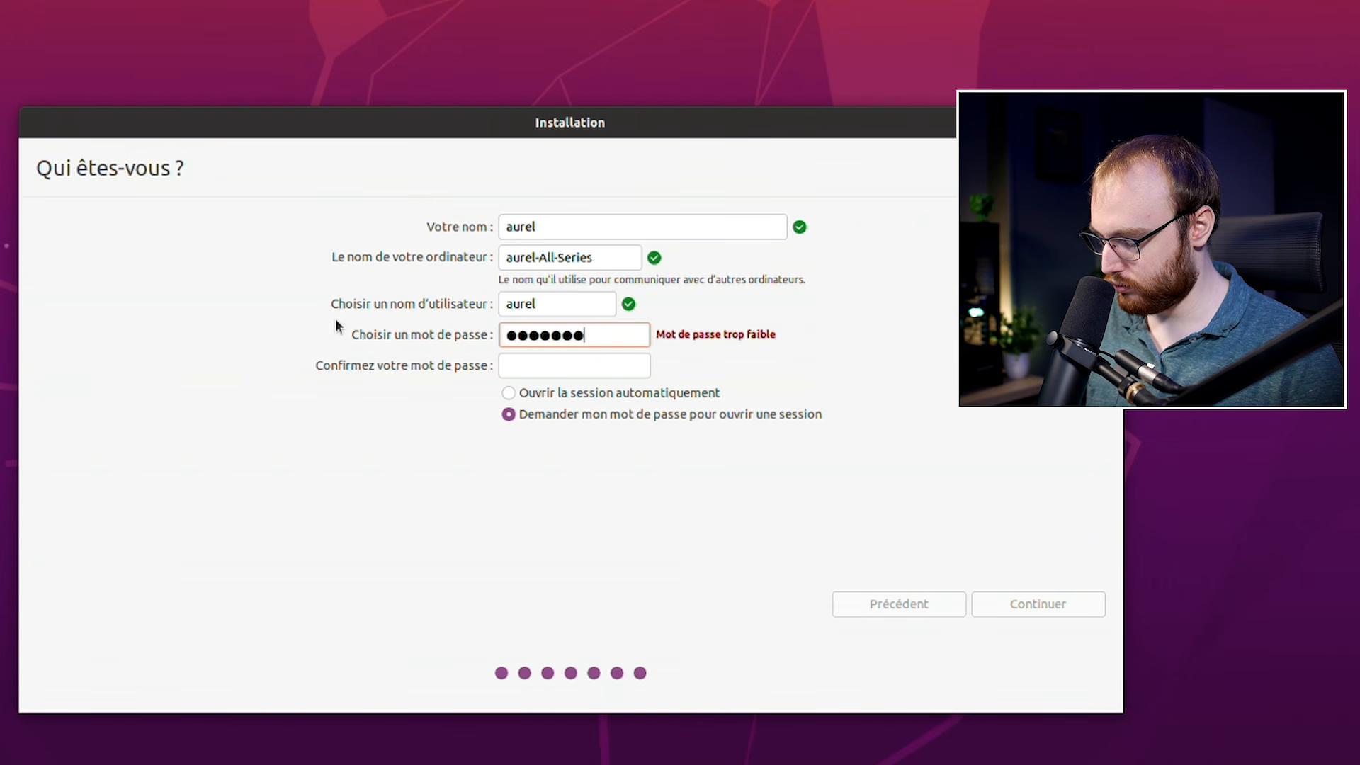
pyautogui.click(581, 362)
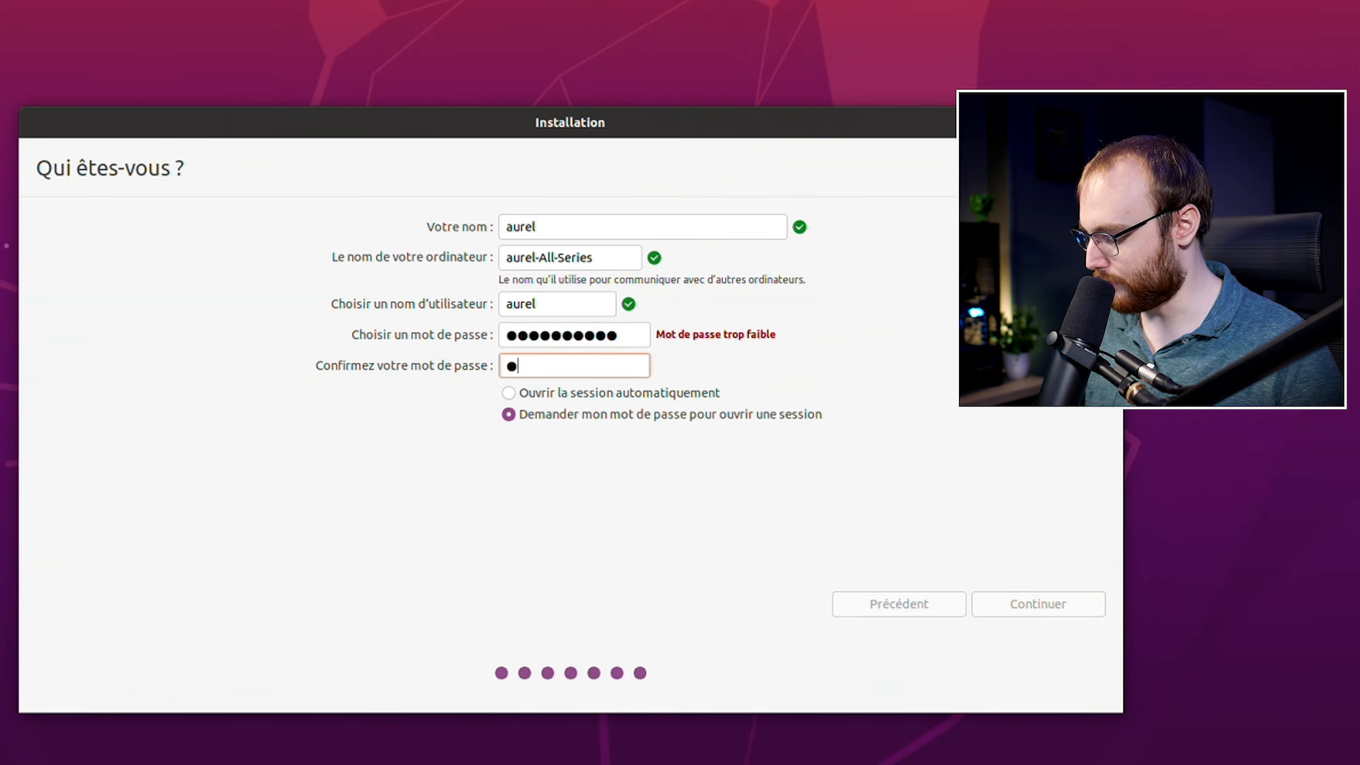
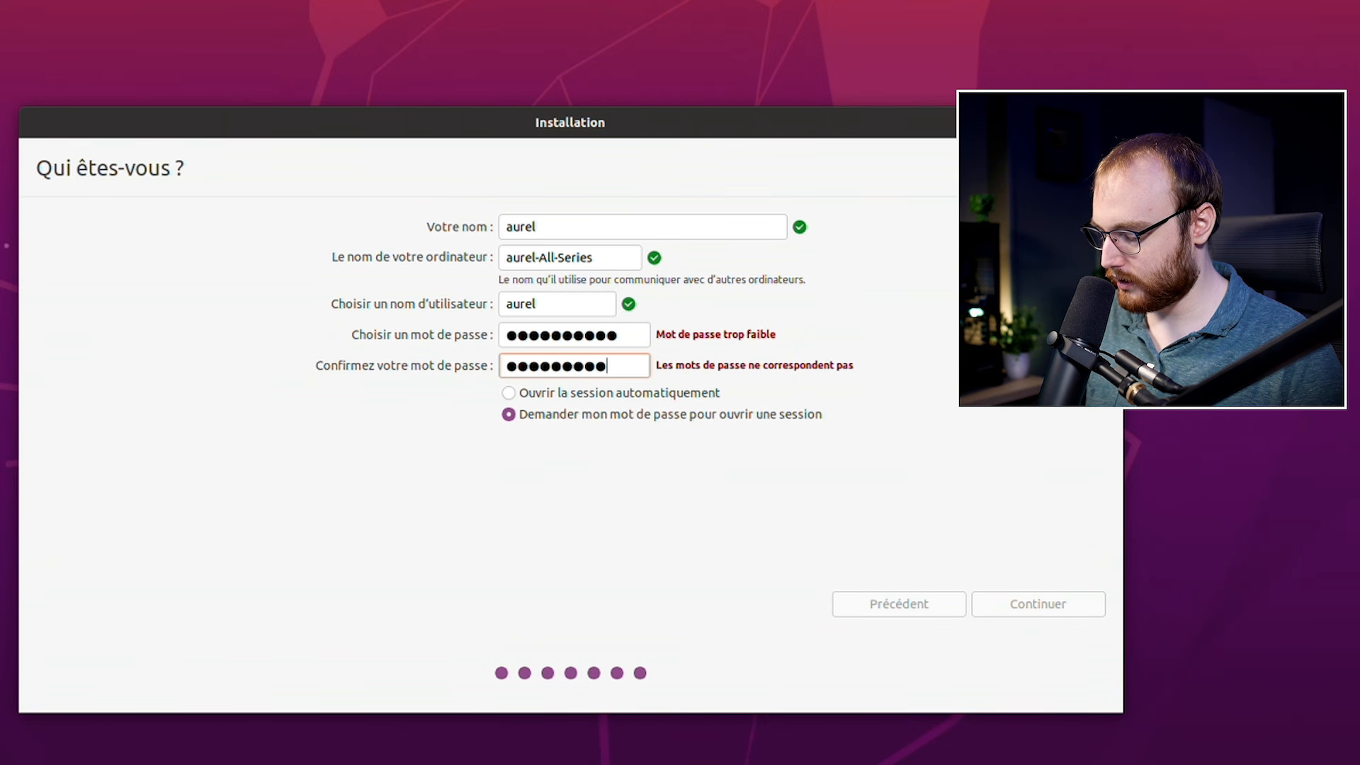
# Step: Require the password to open a session and continue the installation with these account details
pyautogui.click(567, 413)
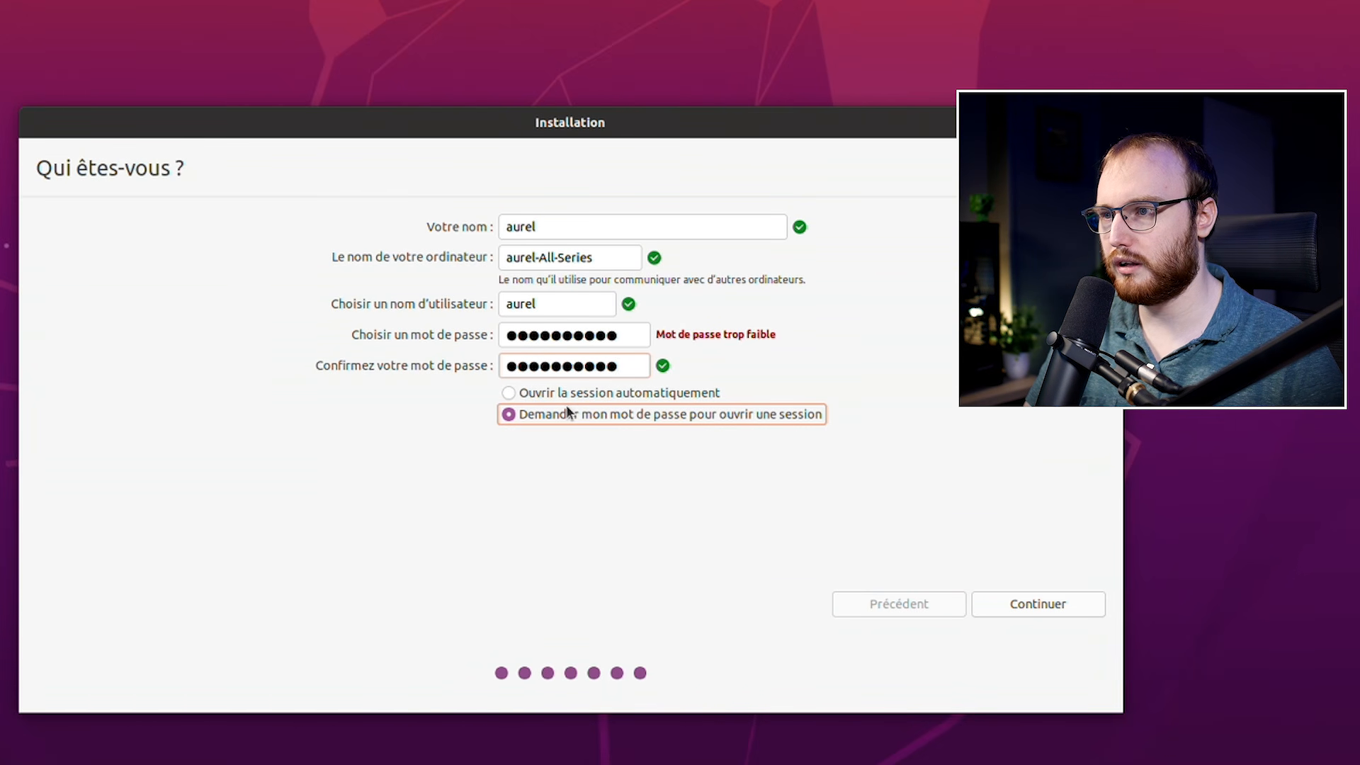
pyautogui.click(566, 402)
pyautogui.click(556, 414)
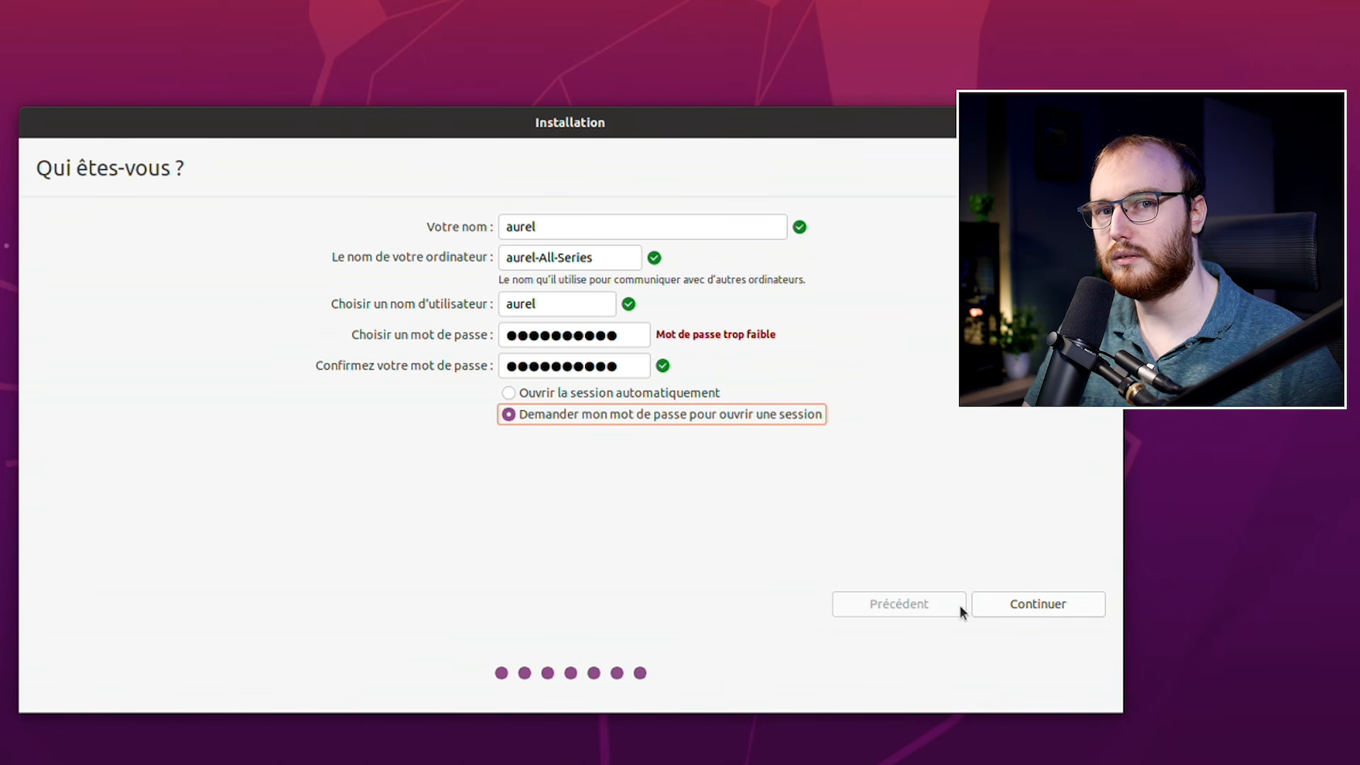
pyautogui.click(1056, 607)
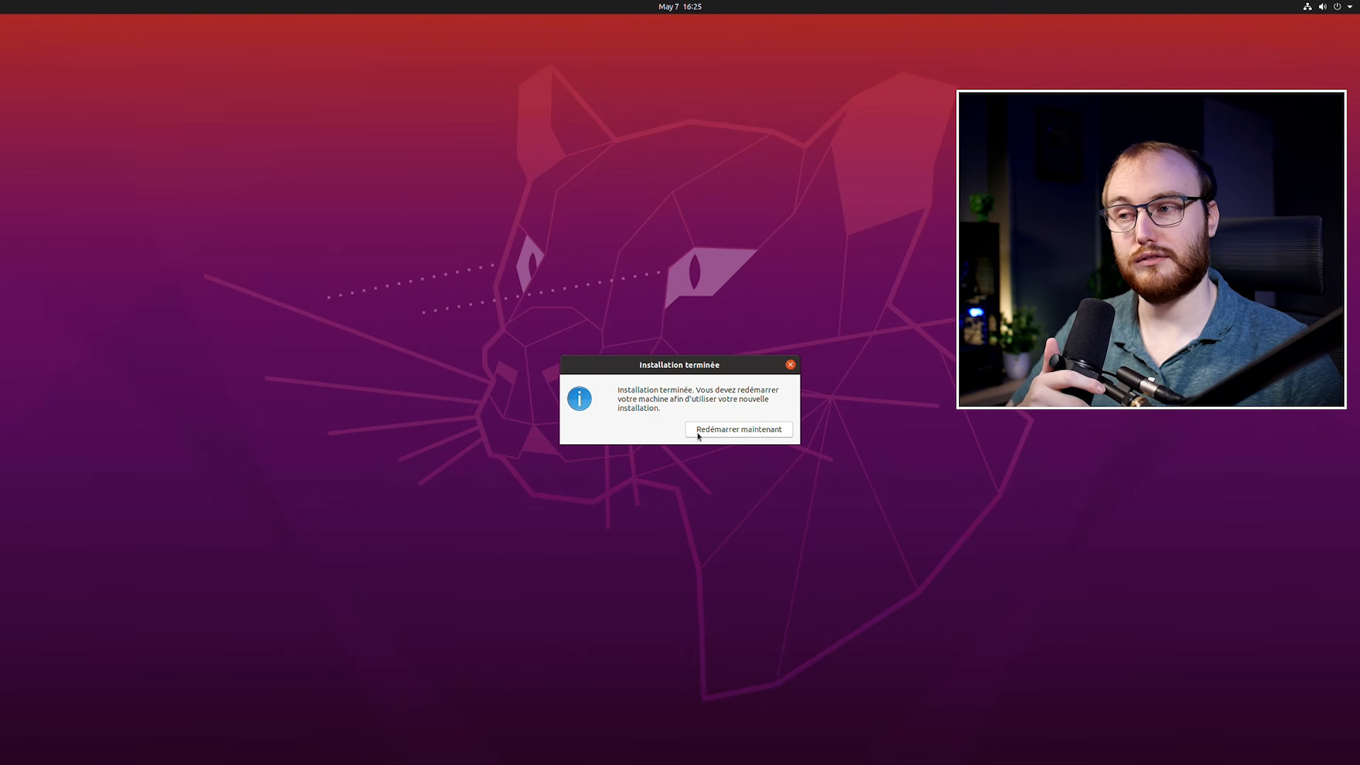
# Step: Restart the machine to use the finished installation
pyautogui.click(714, 429)
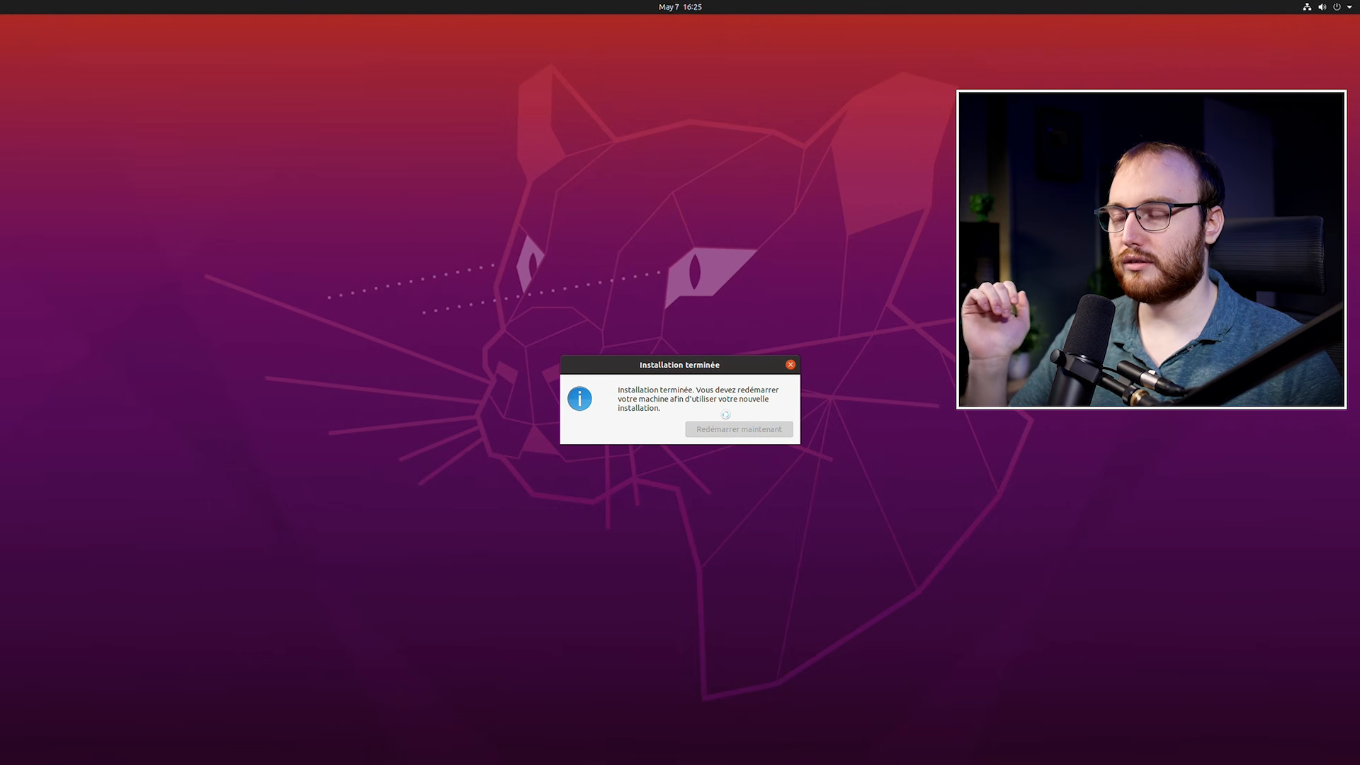
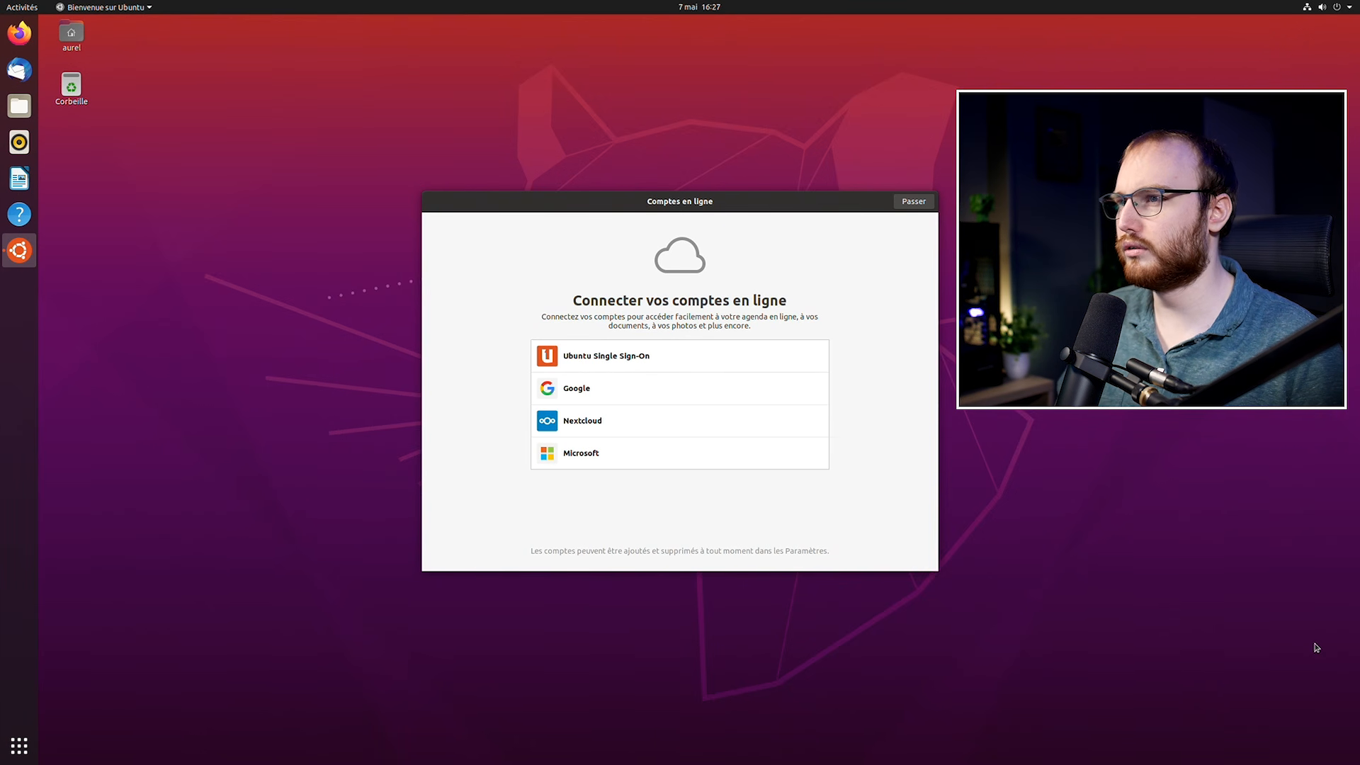
# Step: Skip connecting online accounts and configuring Livepatch, and choose not to send system information to Canonical
pyautogui.click(912, 201)
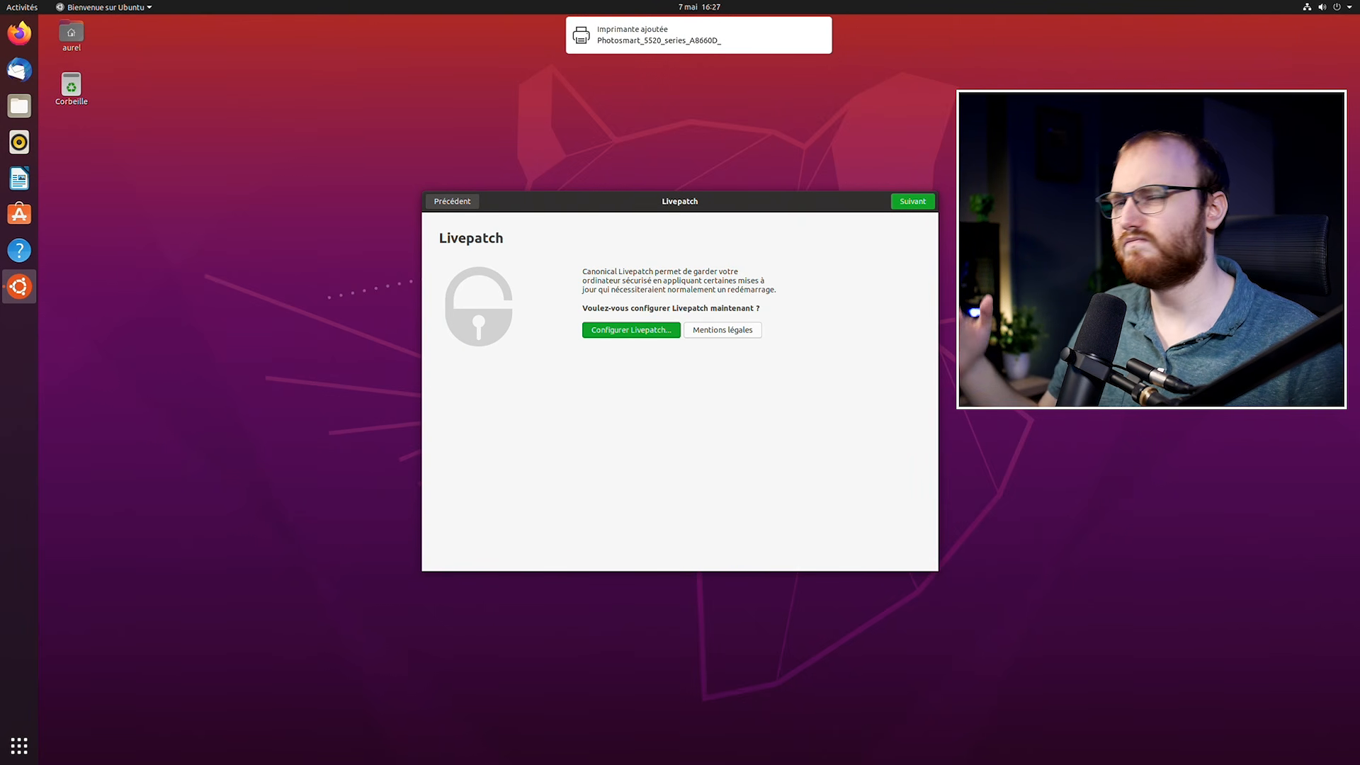
pyautogui.click(912, 202)
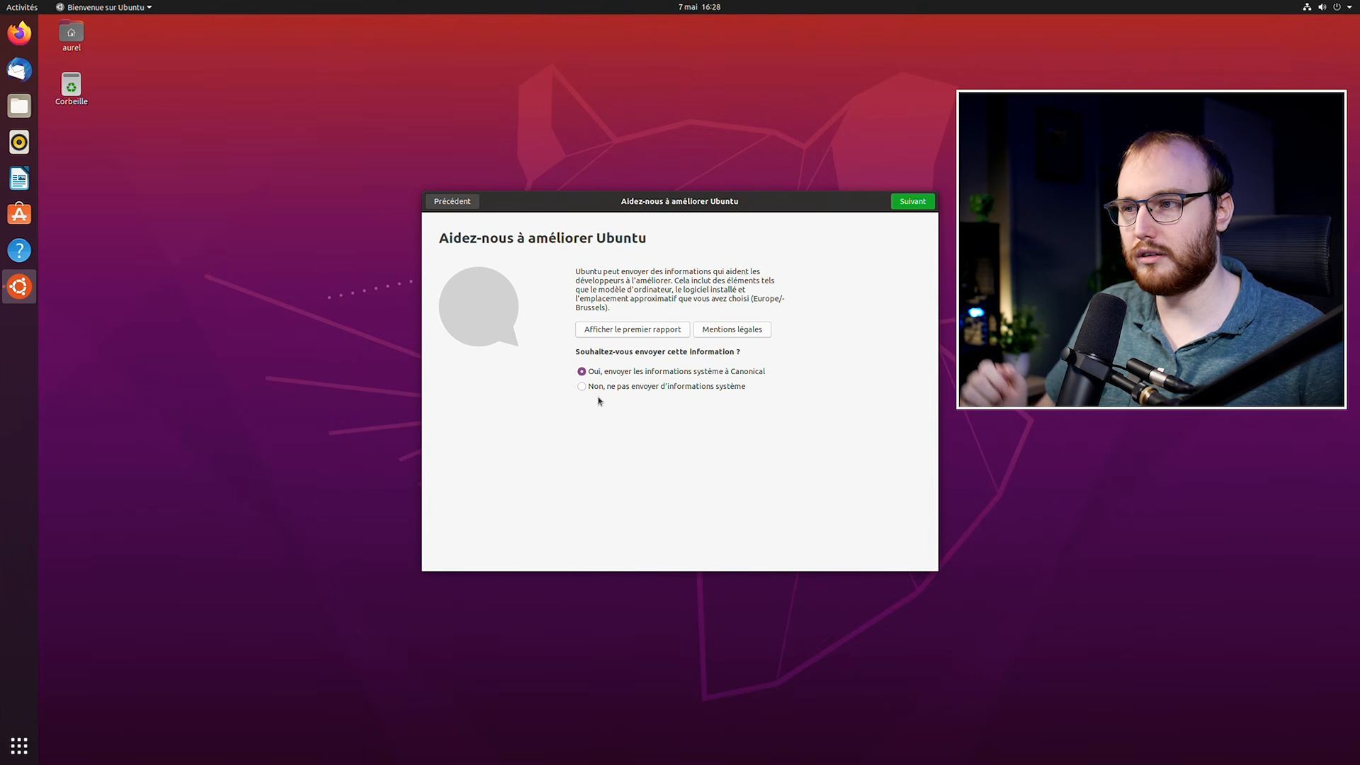
pyautogui.click(620, 390)
pyautogui.click(911, 202)
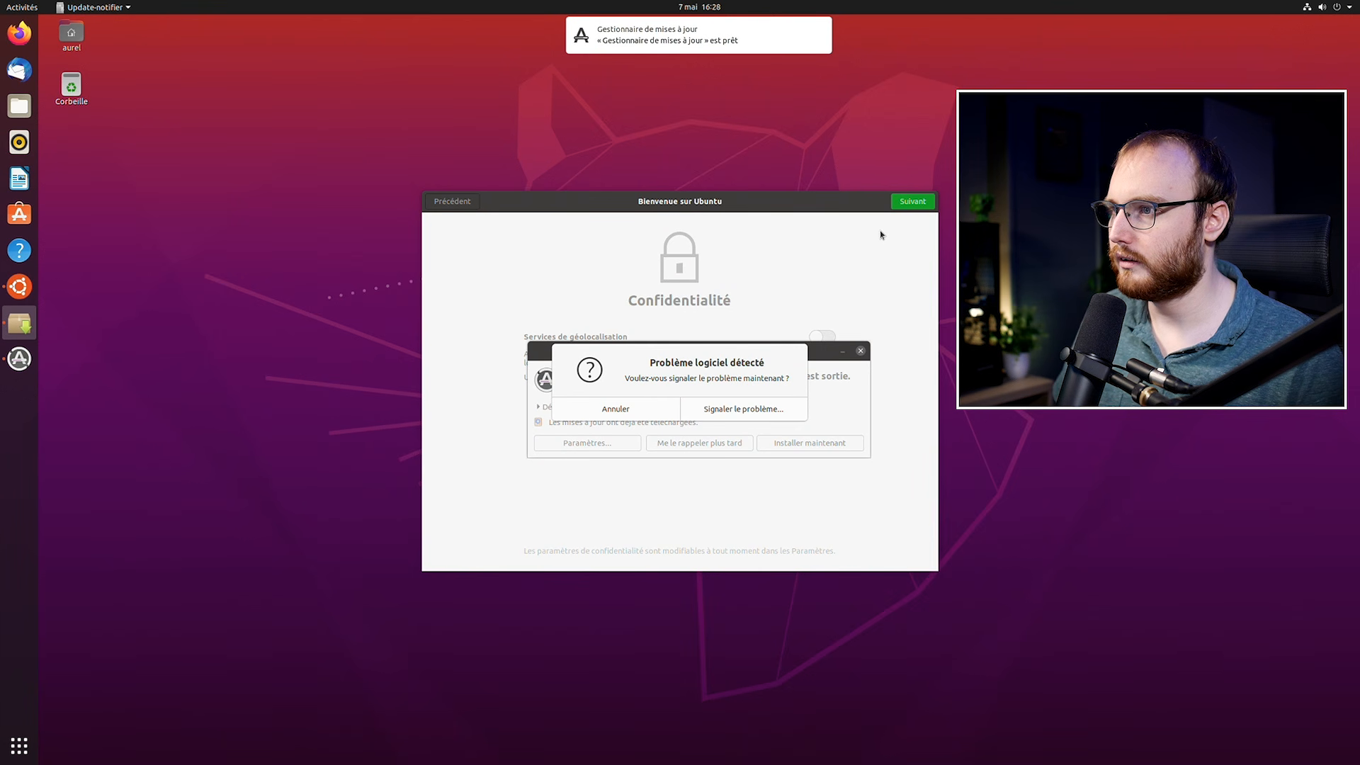
# Step: Dismiss the software problem report and continue past the privacy page with location services left off
pyautogui.click(607, 410)
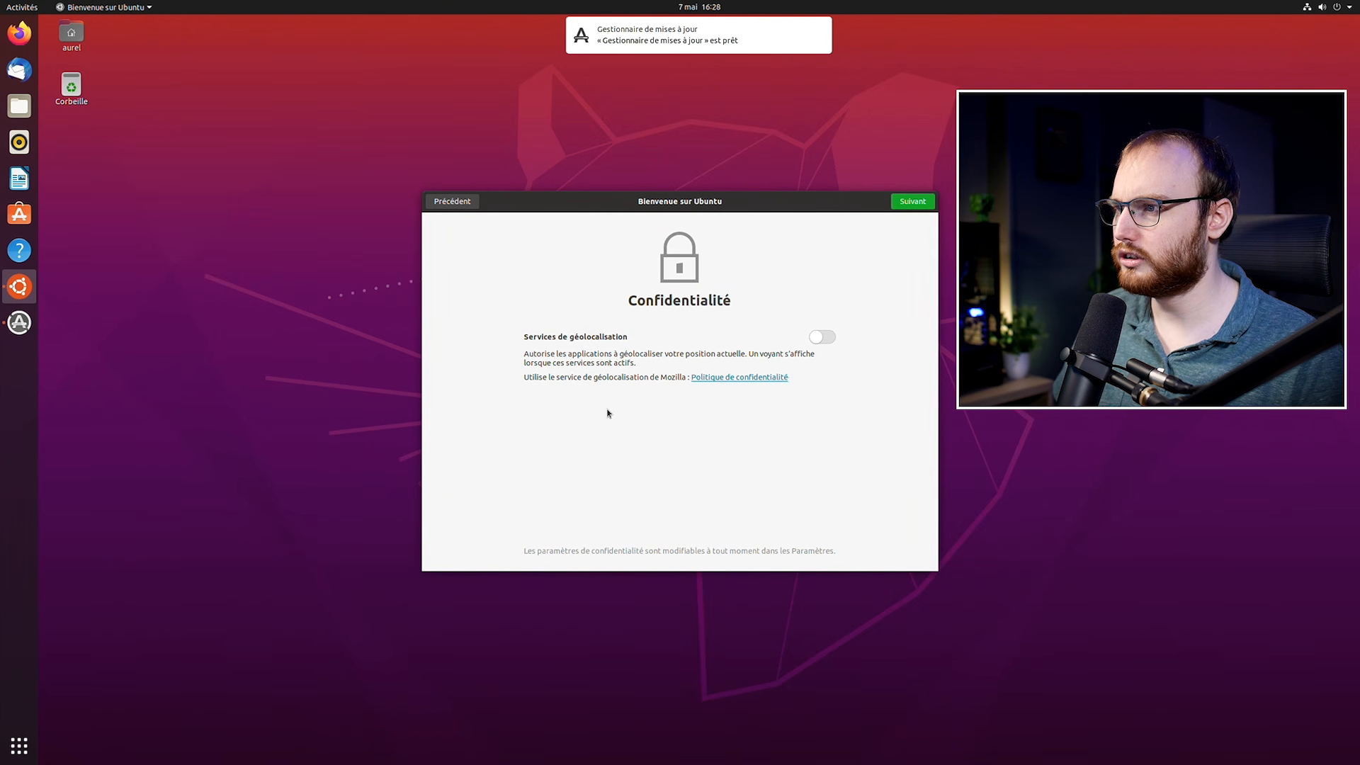
pyautogui.click(922, 205)
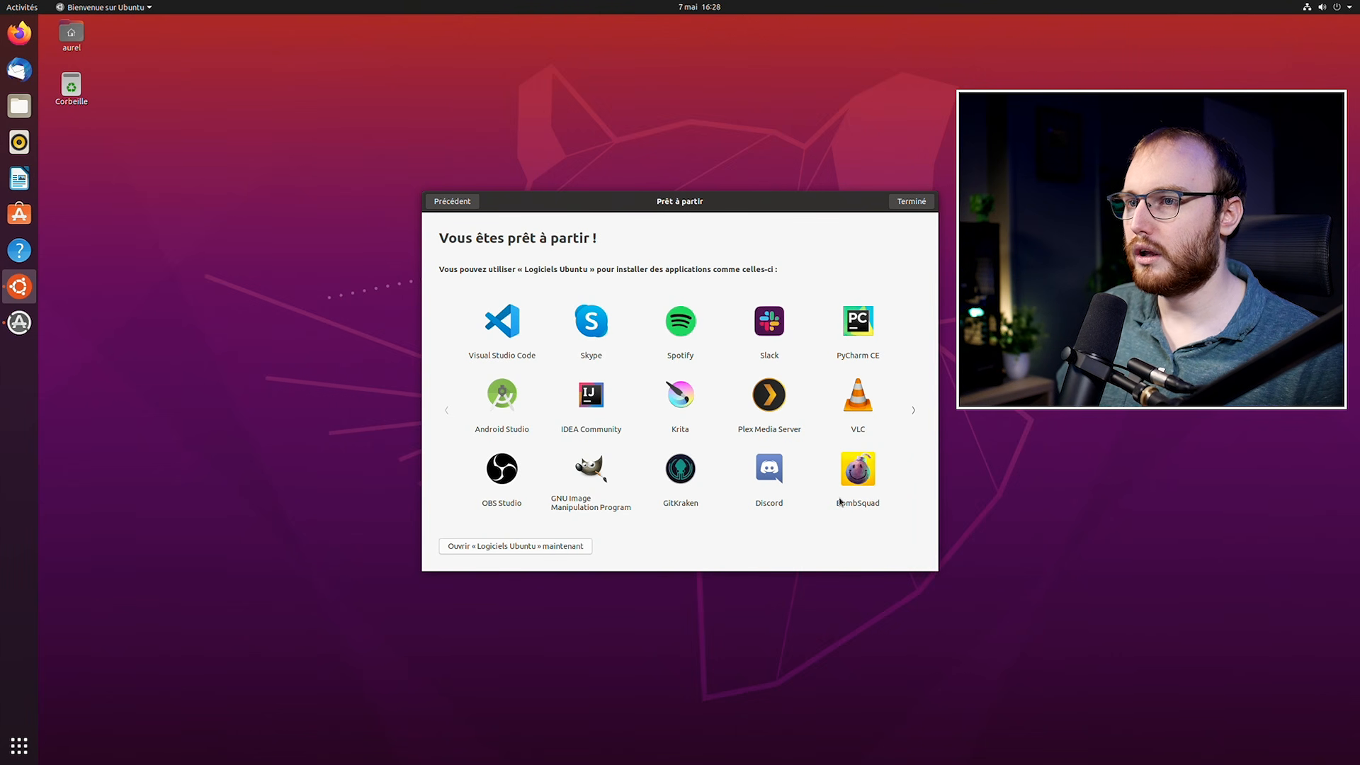
# Step: Browse both pages of suggested applications and finish the welcome assistant
pyautogui.click(913, 410)
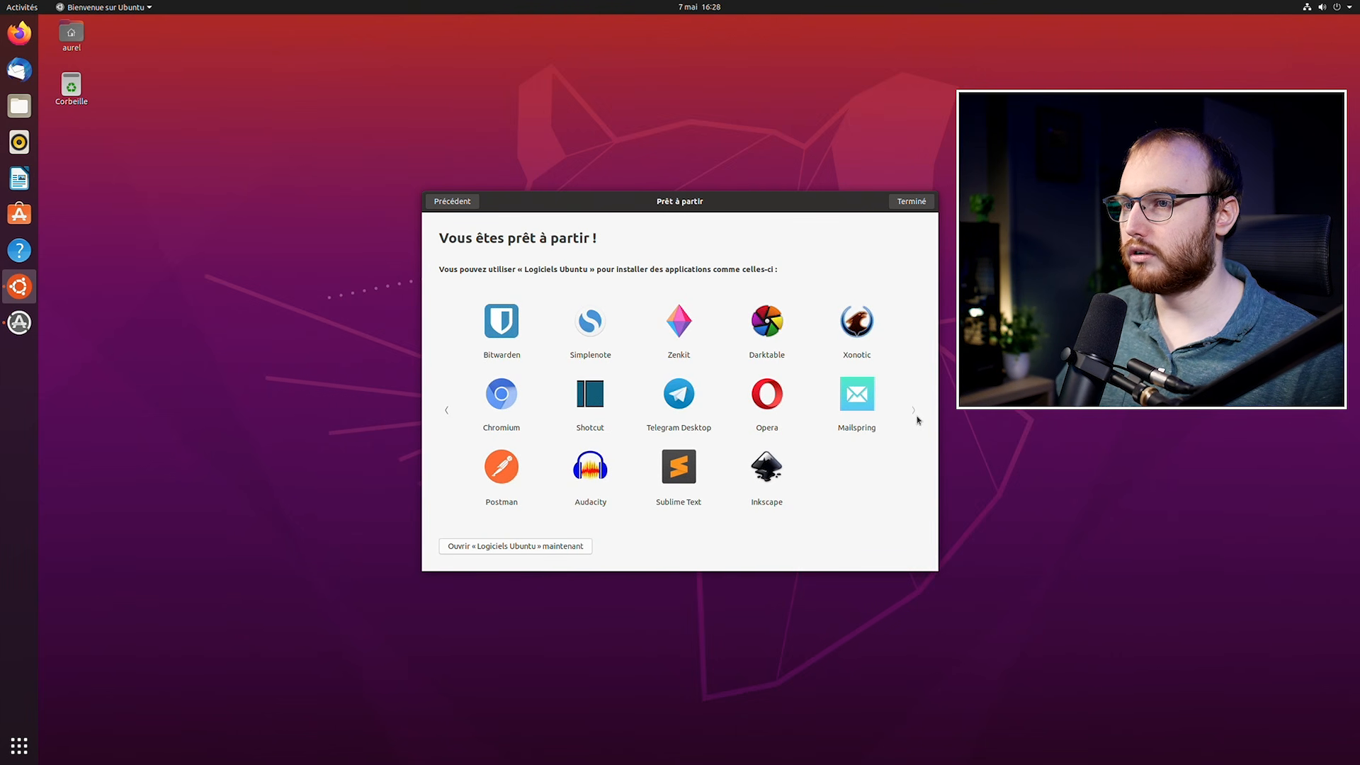
pyautogui.click(447, 410)
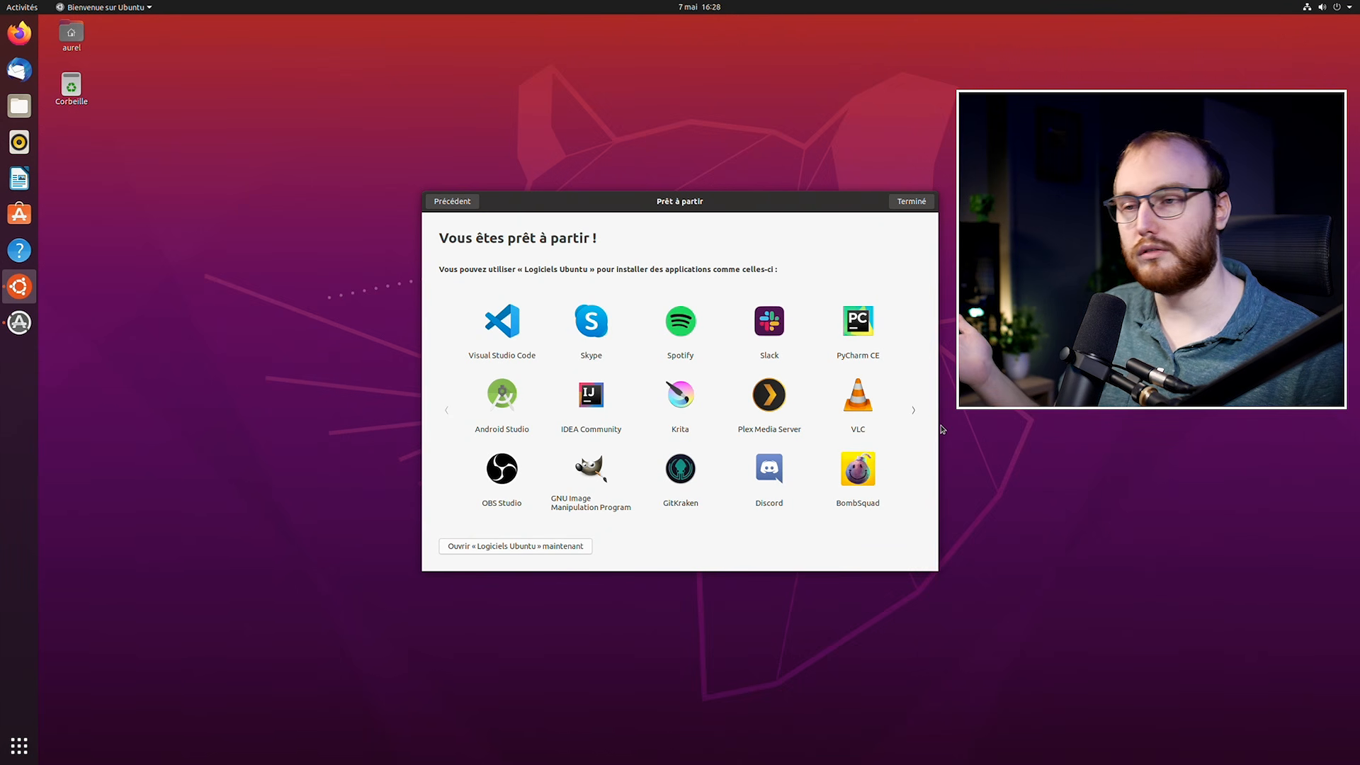
pyautogui.click(915, 412)
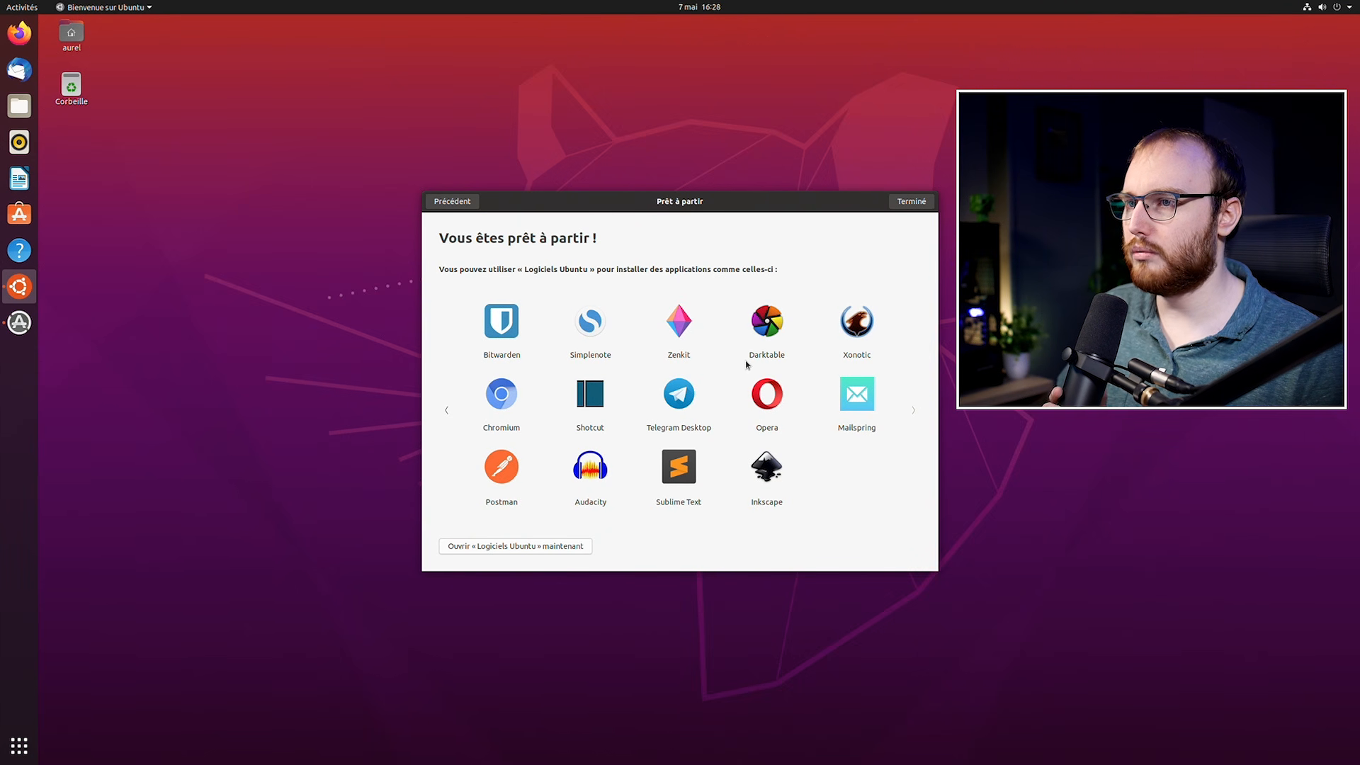
pyautogui.click(921, 205)
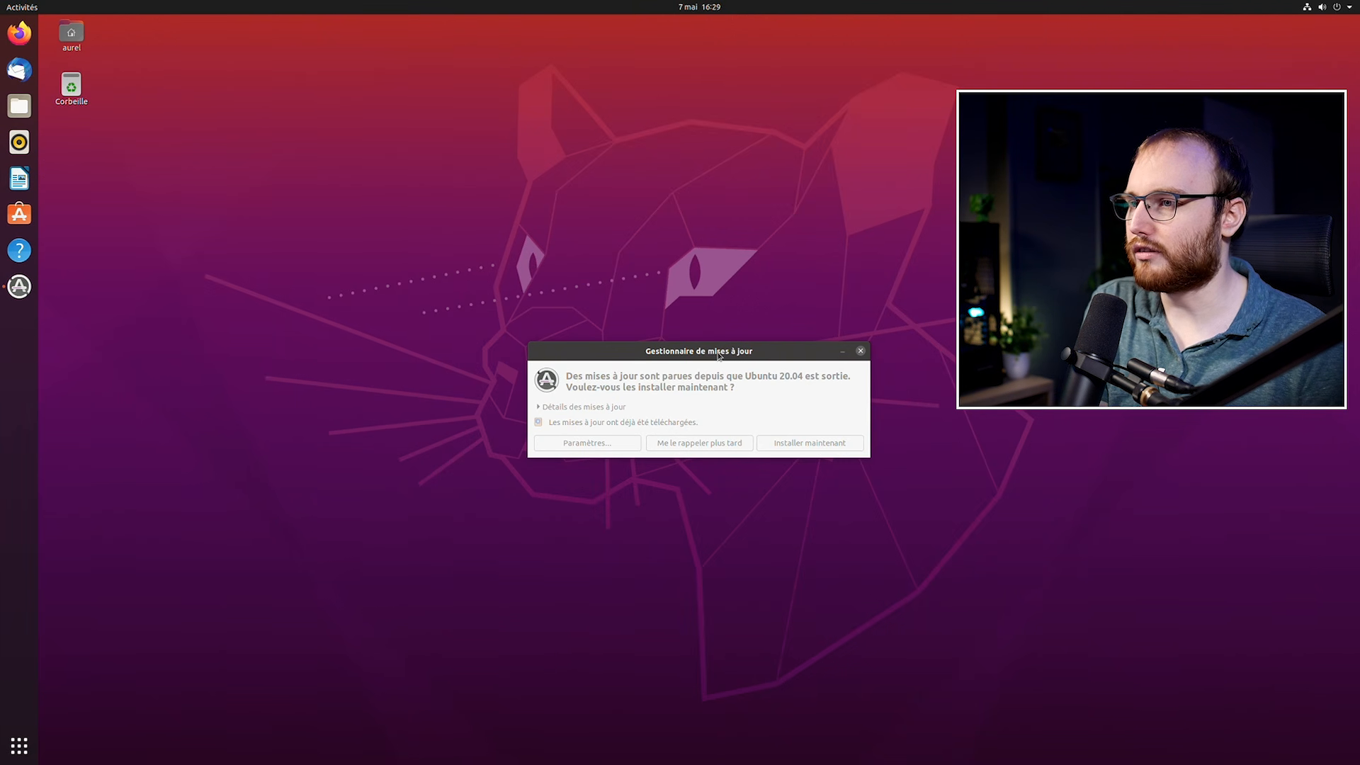
# Step: Install the available Ubuntu 20.04 updates and bring up the installation progress
pyautogui.click(681, 391)
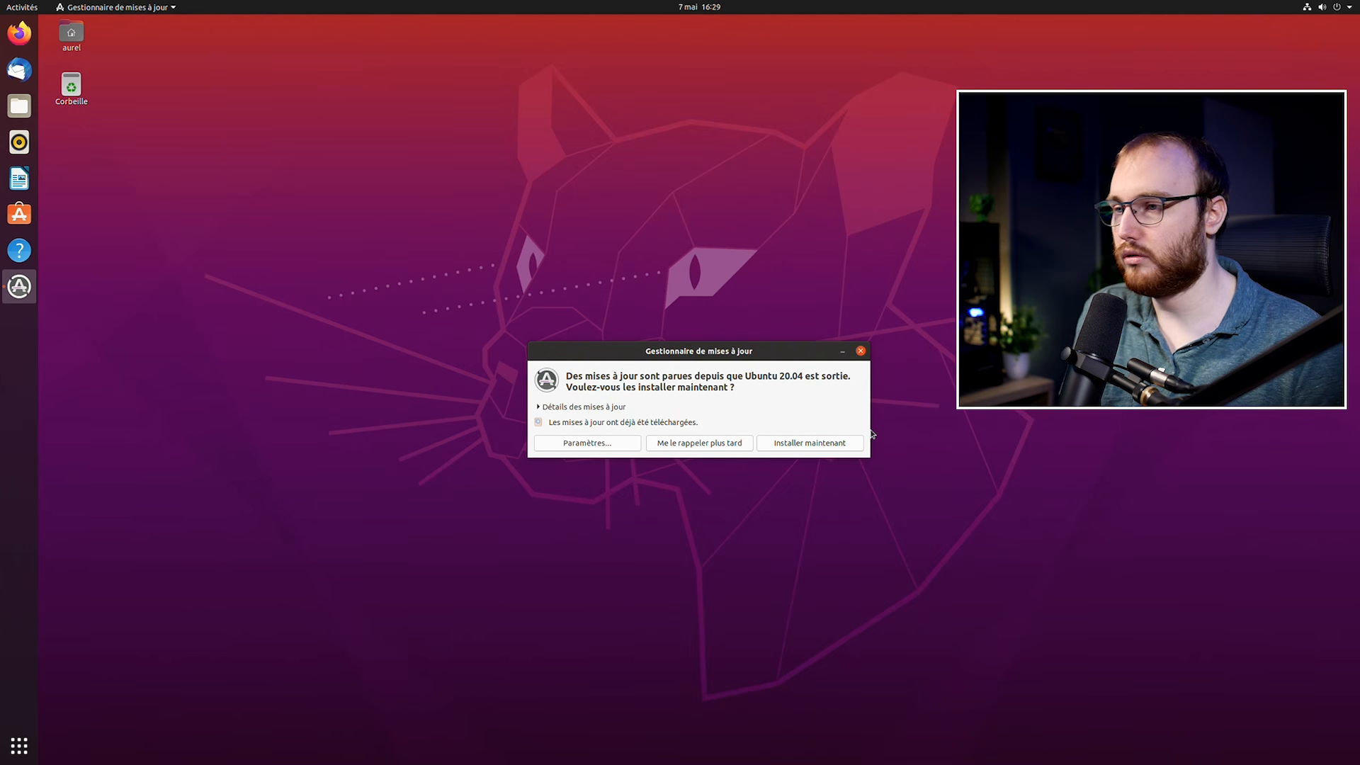
pyautogui.click(811, 441)
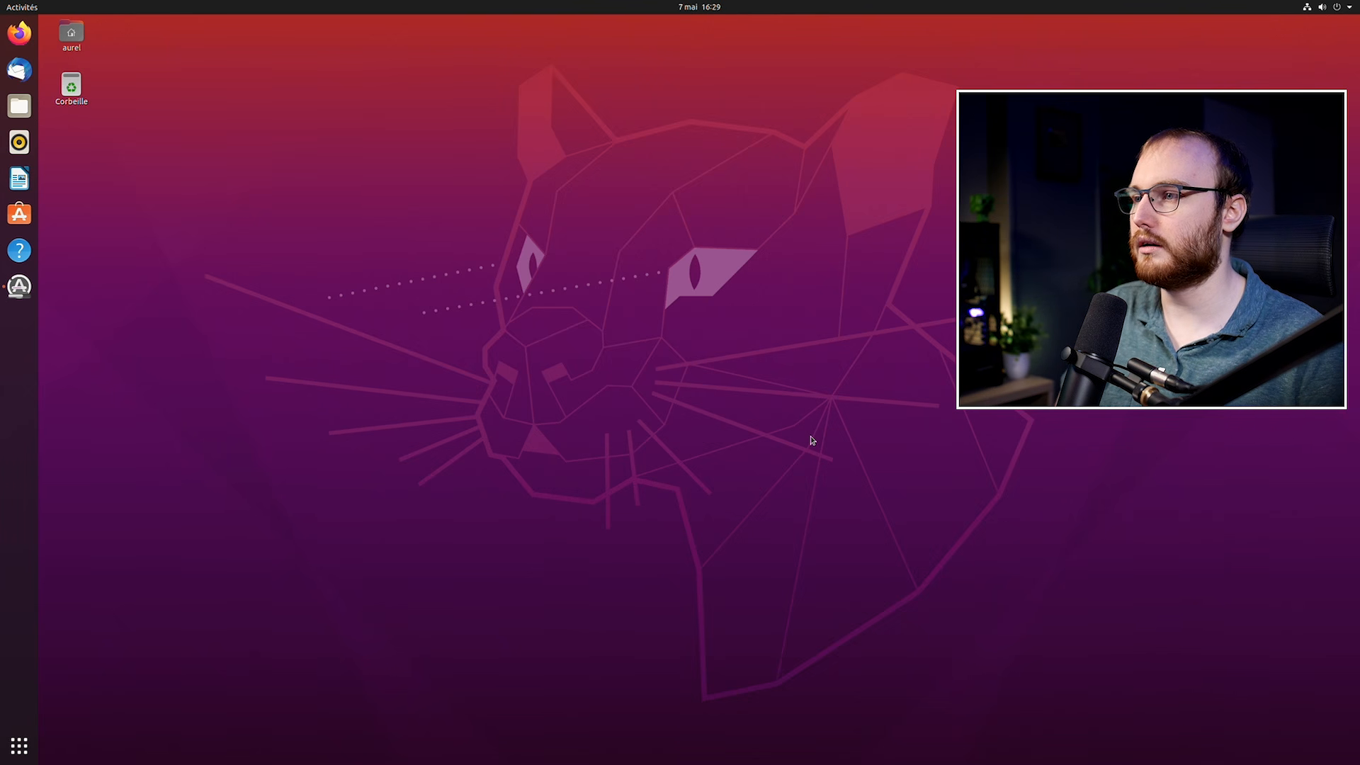
pyautogui.click(29, 293)
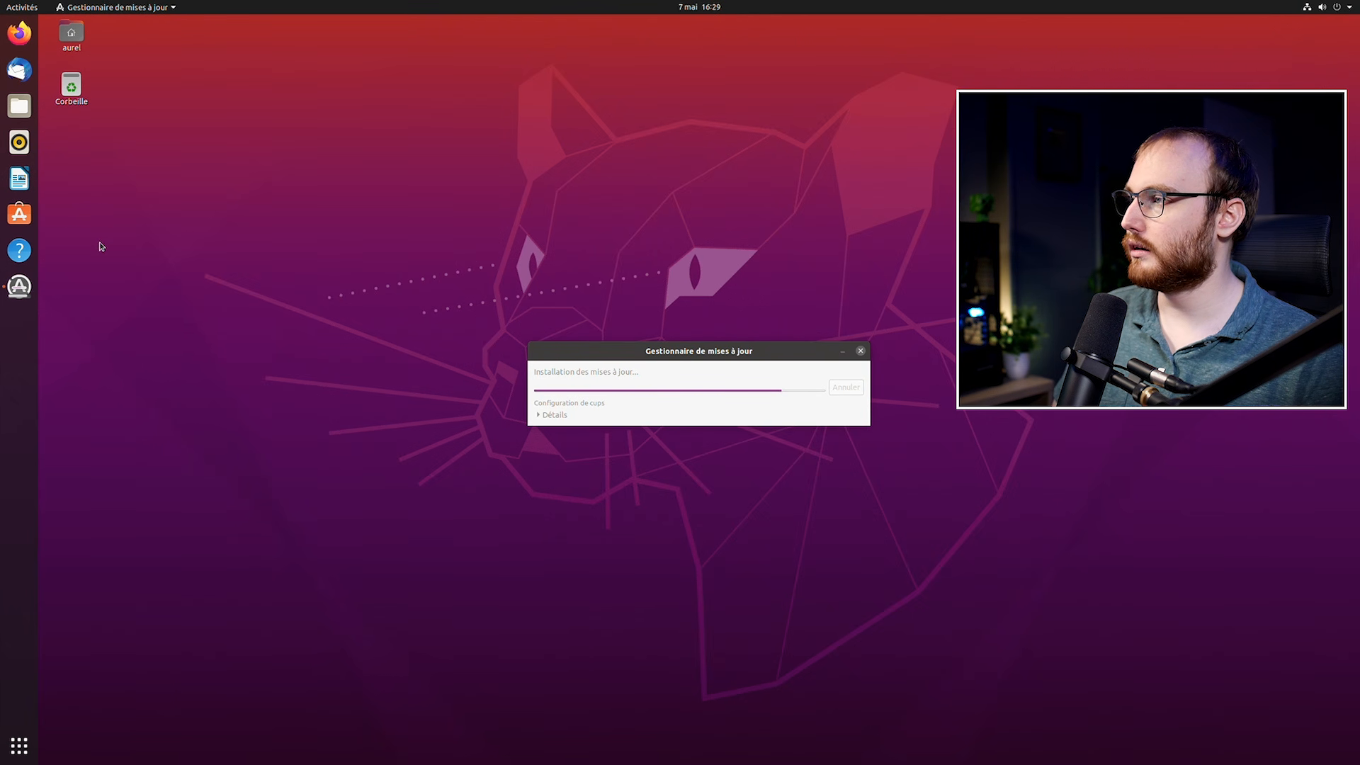
# Step: Open Ubuntu Software, search the catalogue for "obs" and show the OBS Studio page
pyautogui.click(27, 220)
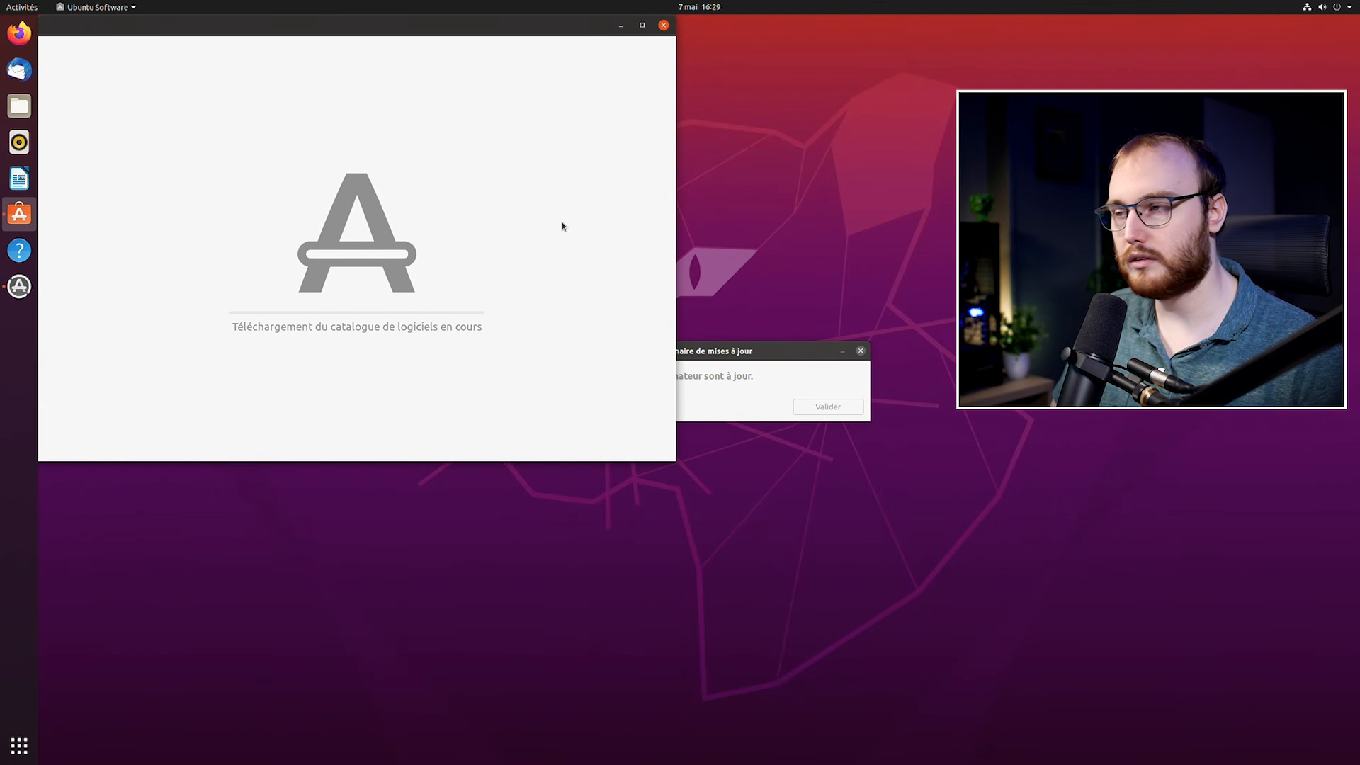
pyautogui.moveTo(512, 35); pyautogui.dragTo(853, 128)
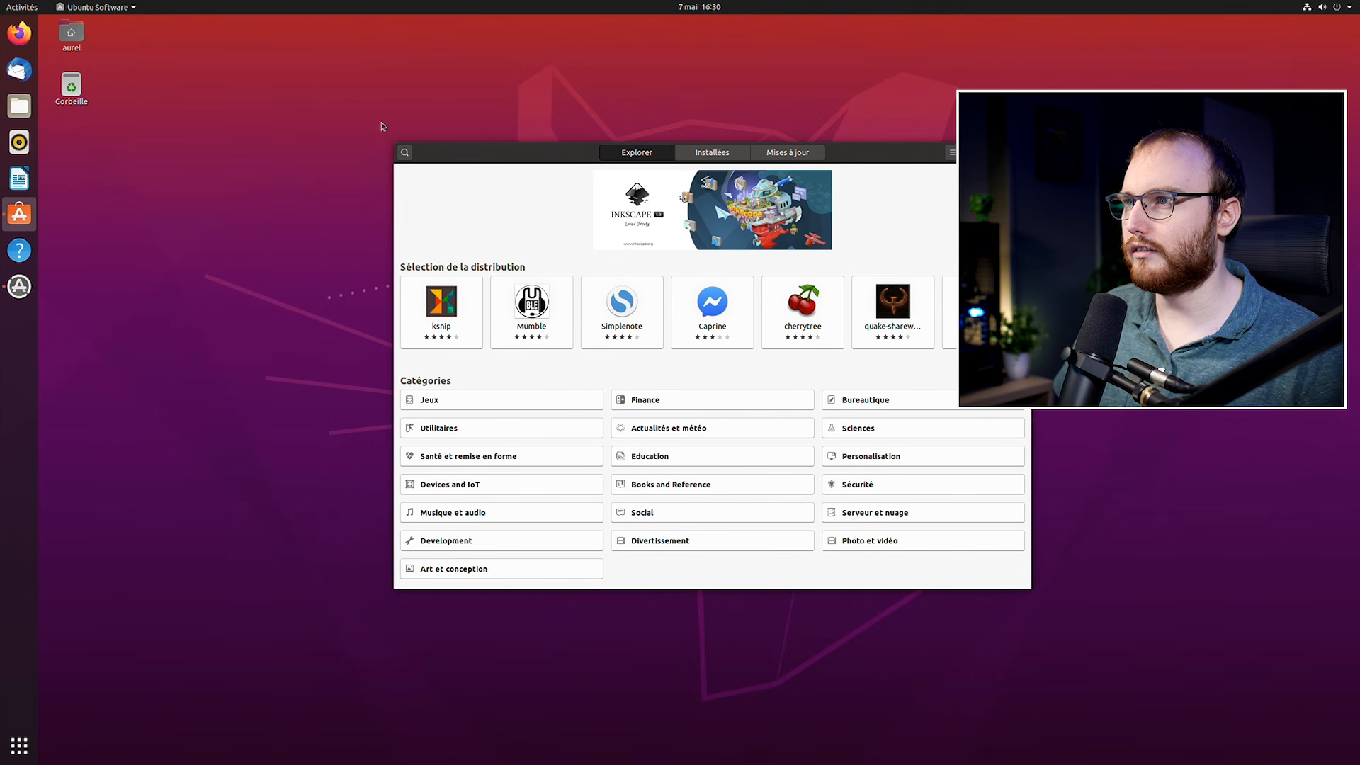
pyautogui.click(405, 153)
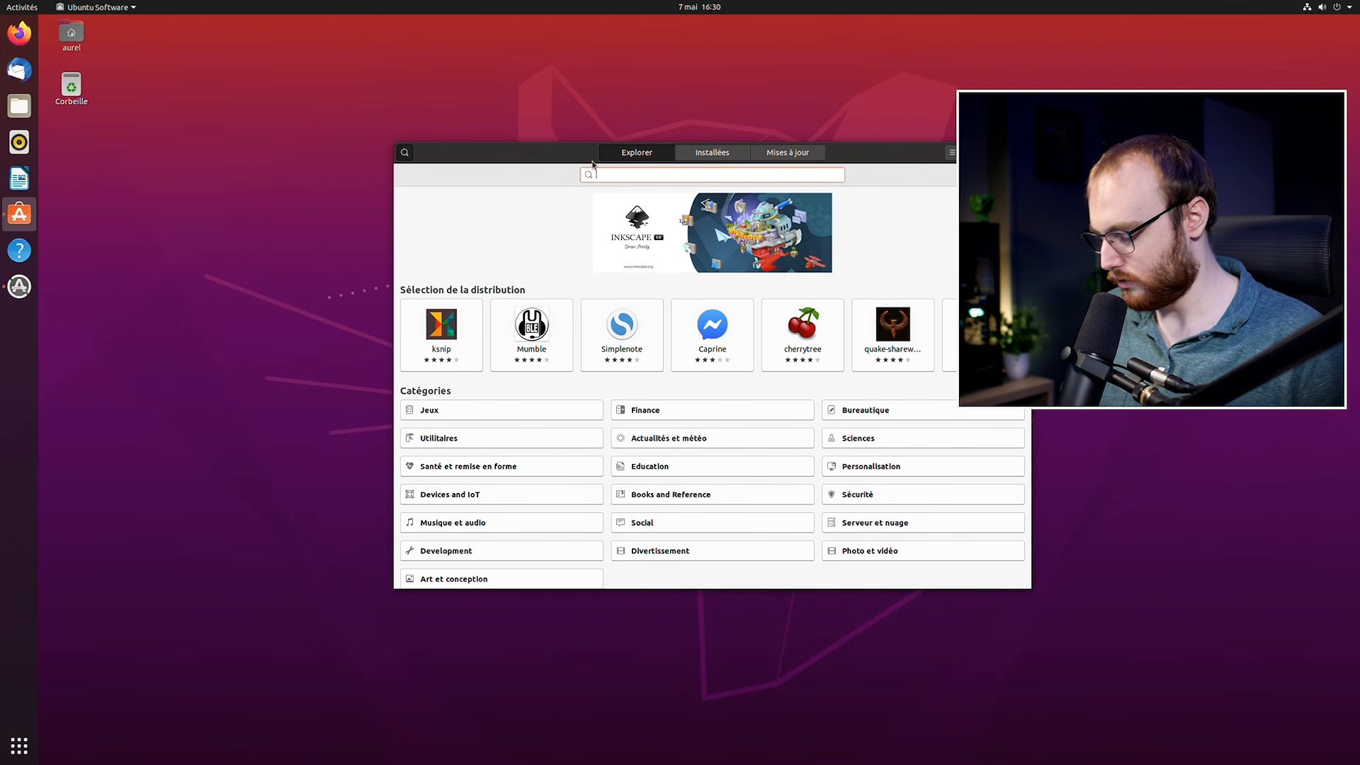
pyautogui.write('obs')
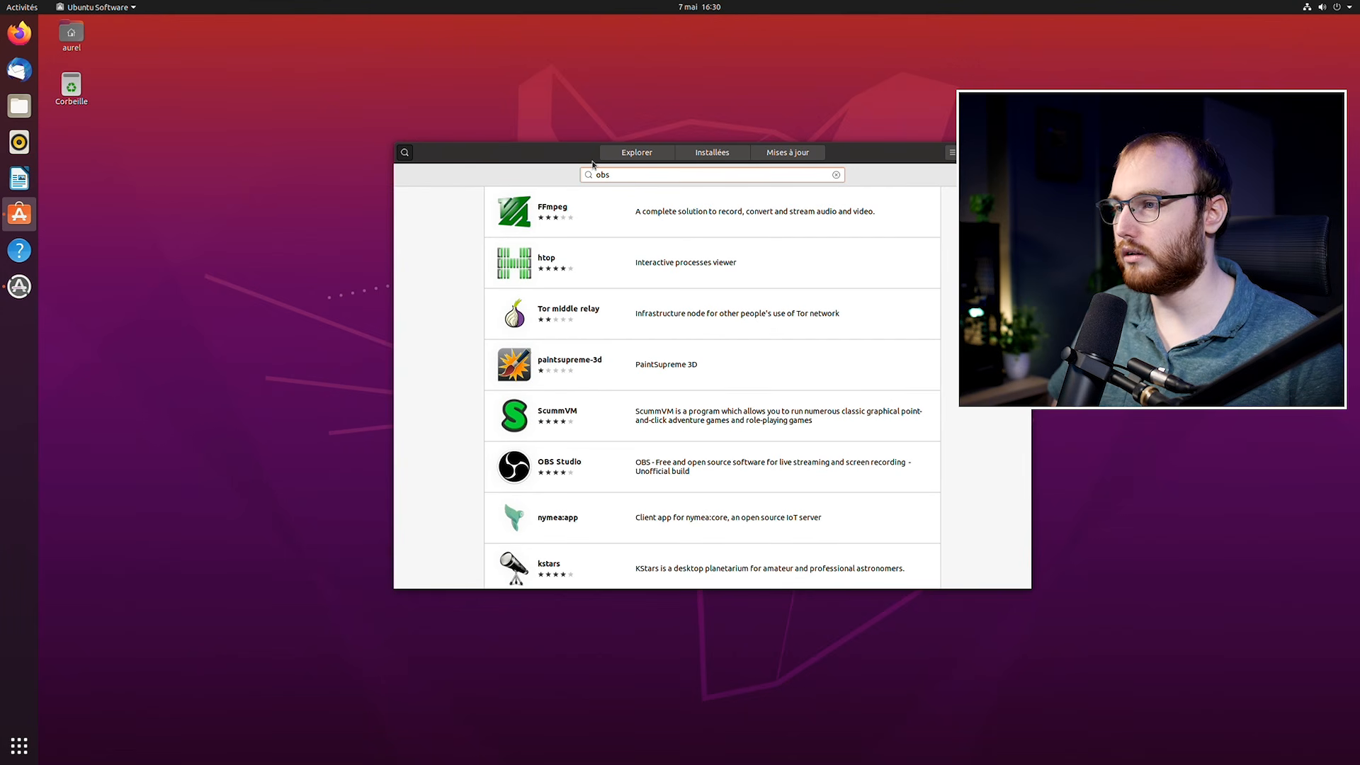
pyautogui.click(576, 483)
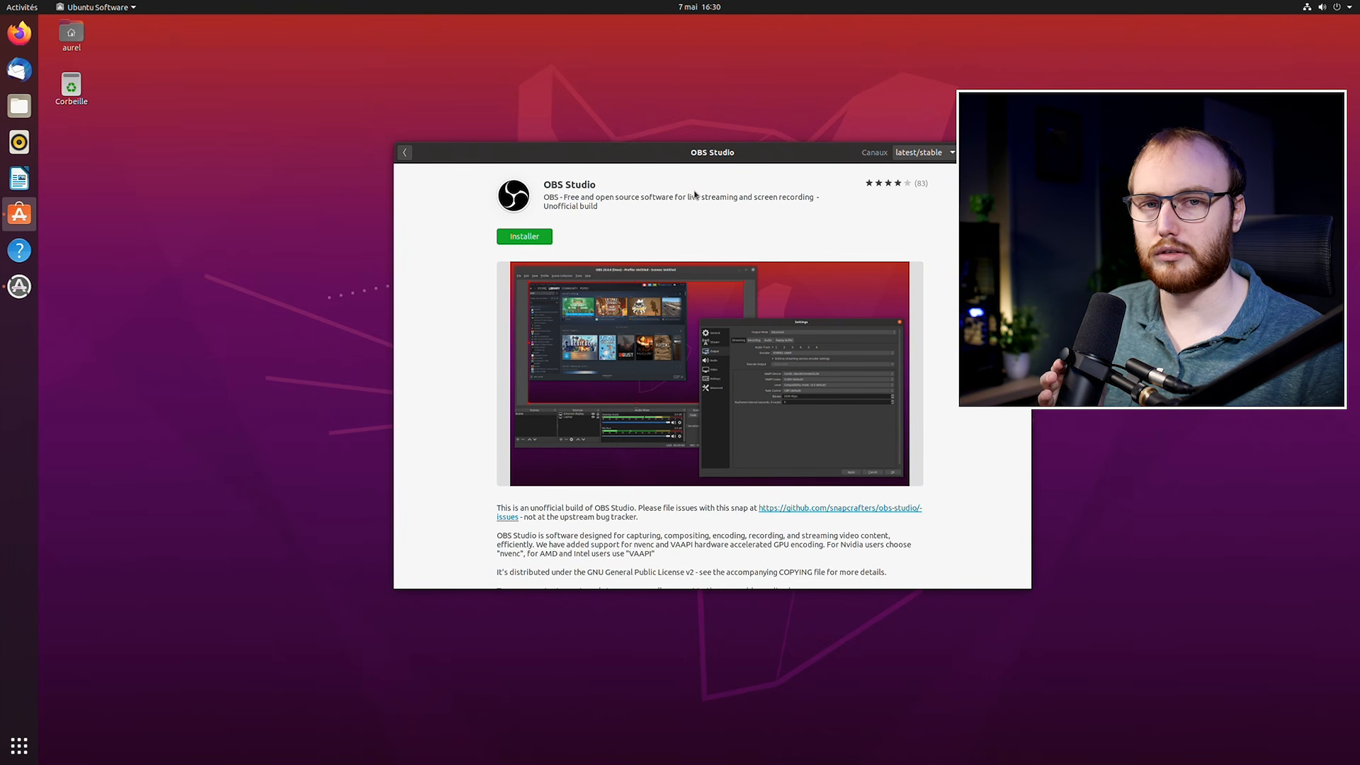
# Step: Bring the update manager back to the front, then acknowledge its completion message to close it
pyautogui.click(25, 751)
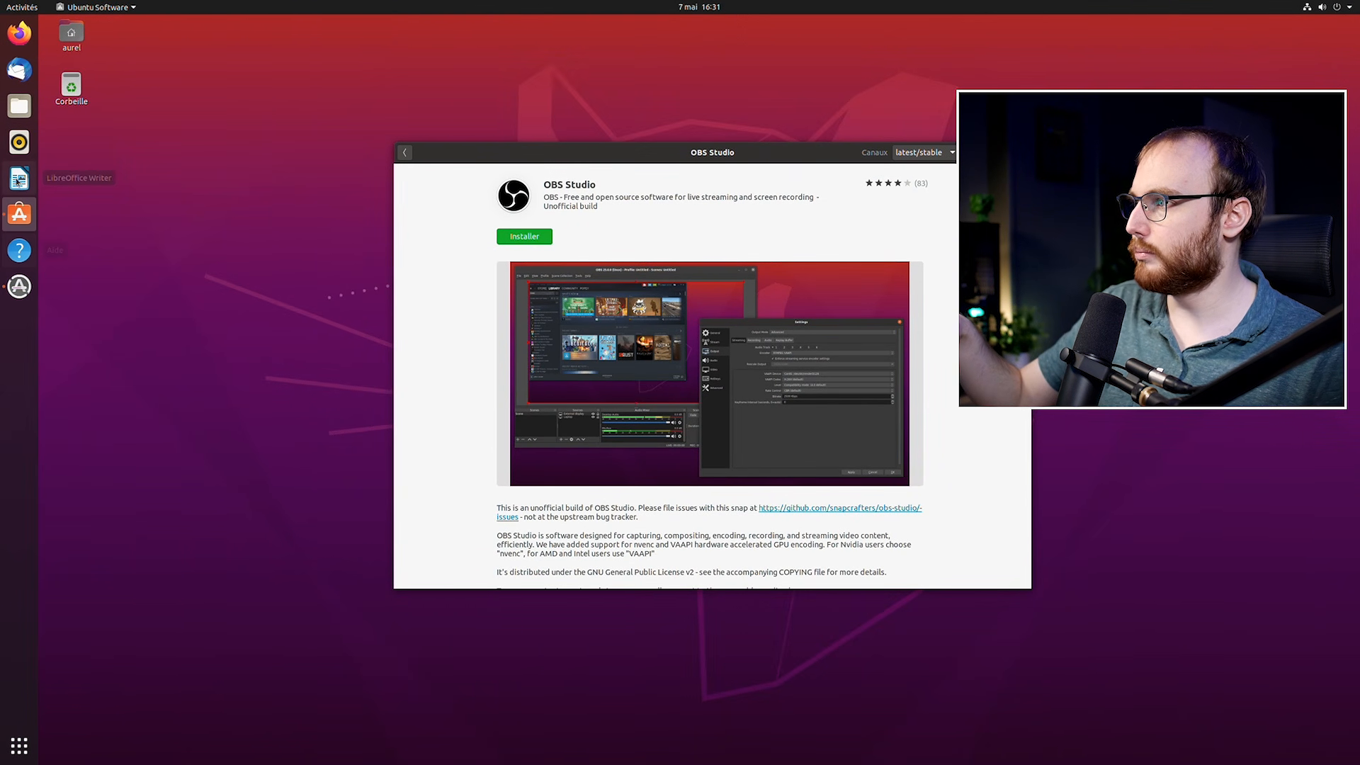
pyautogui.click(14, 287)
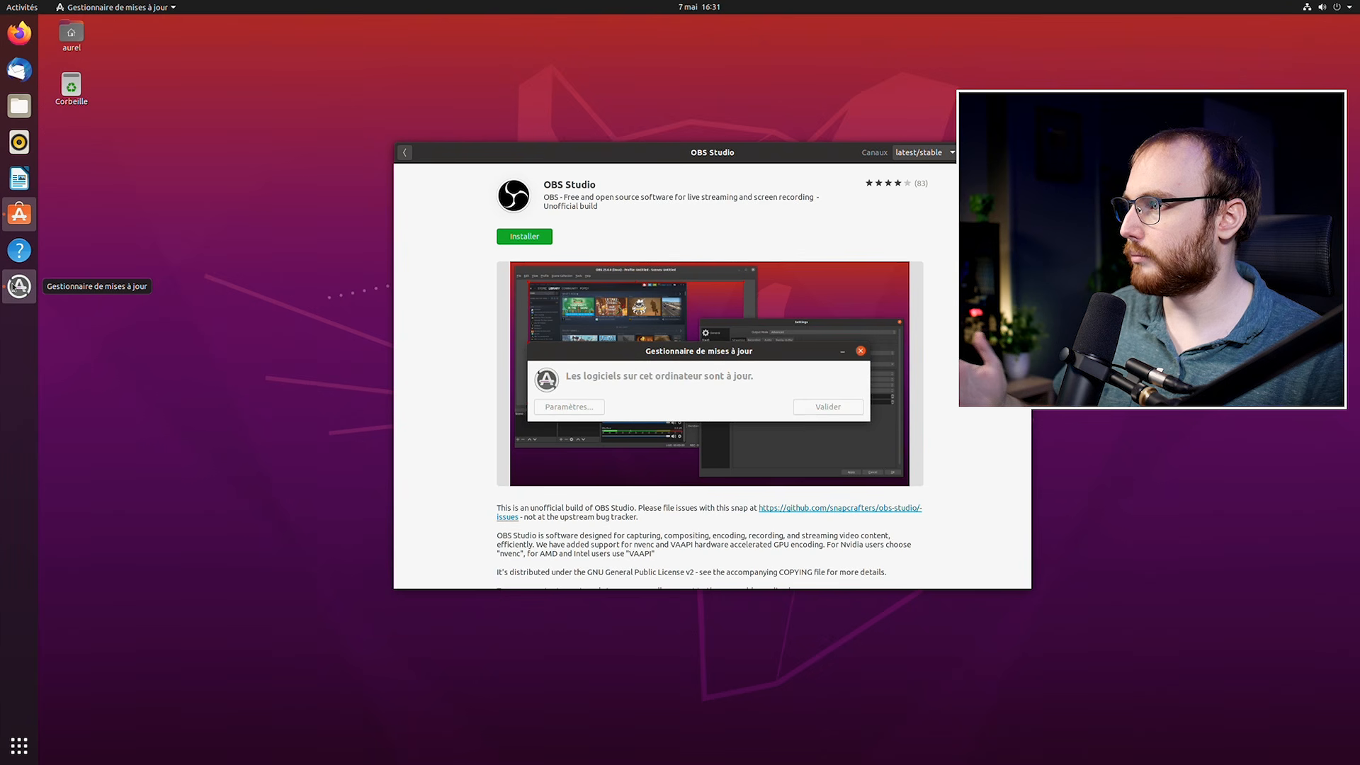
pyautogui.click(805, 412)
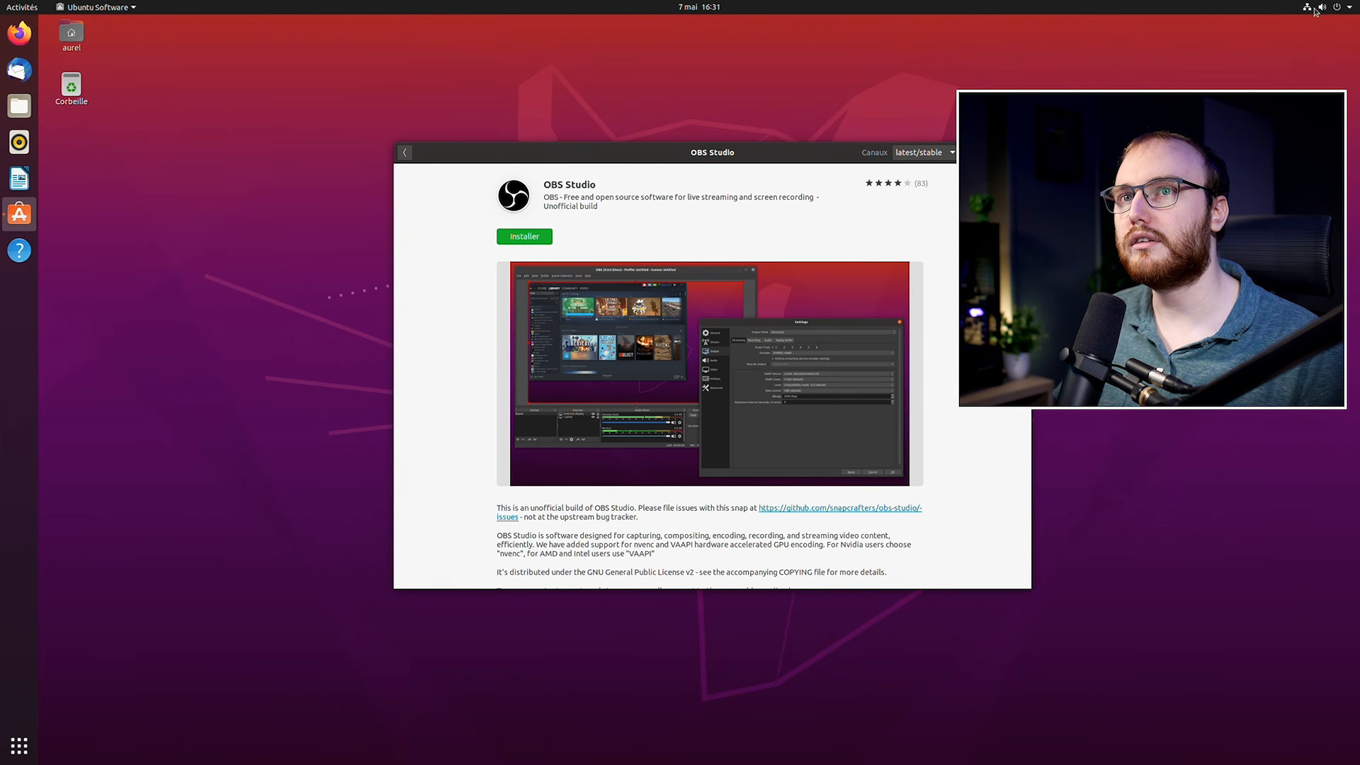
# Step: Open the system settings and look through the Bluetooth, background and appearance pages
pyautogui.click(1343, 9)
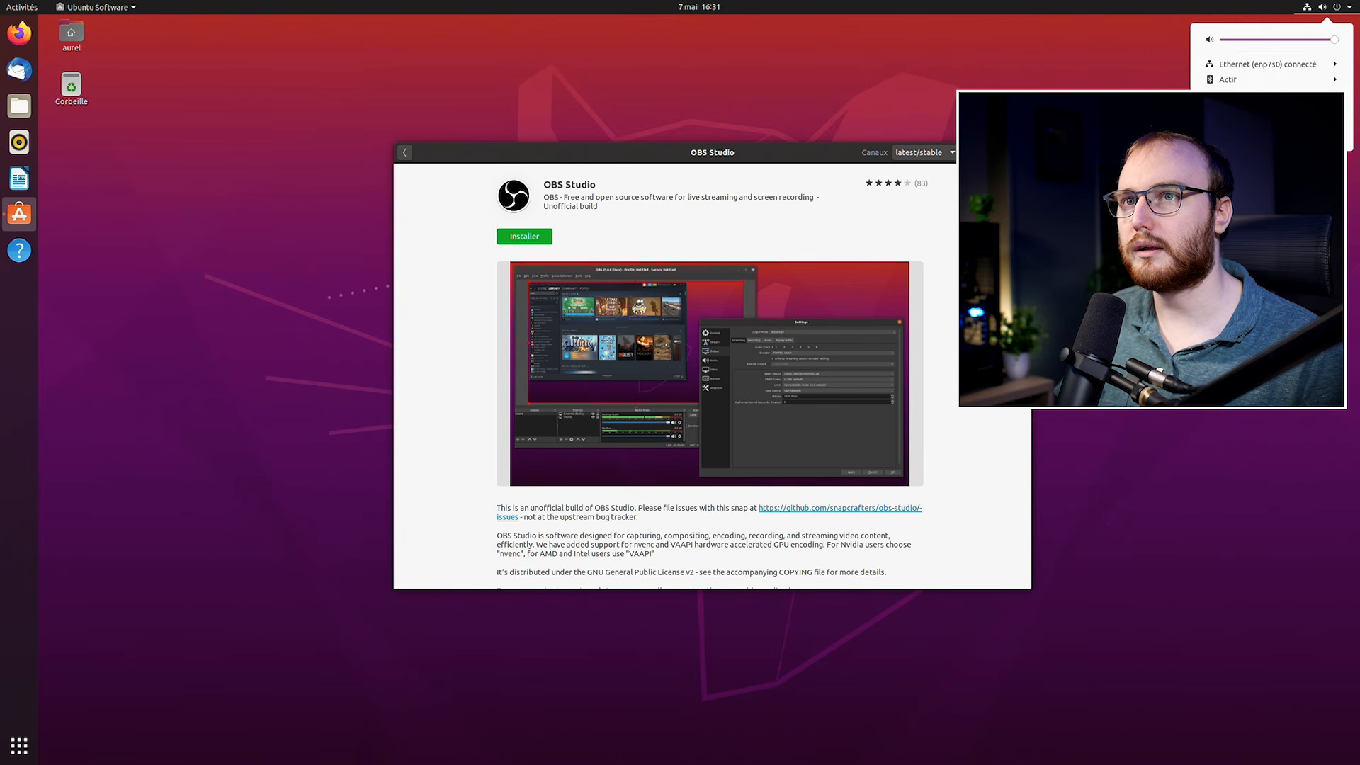
pyautogui.click(1274, 104)
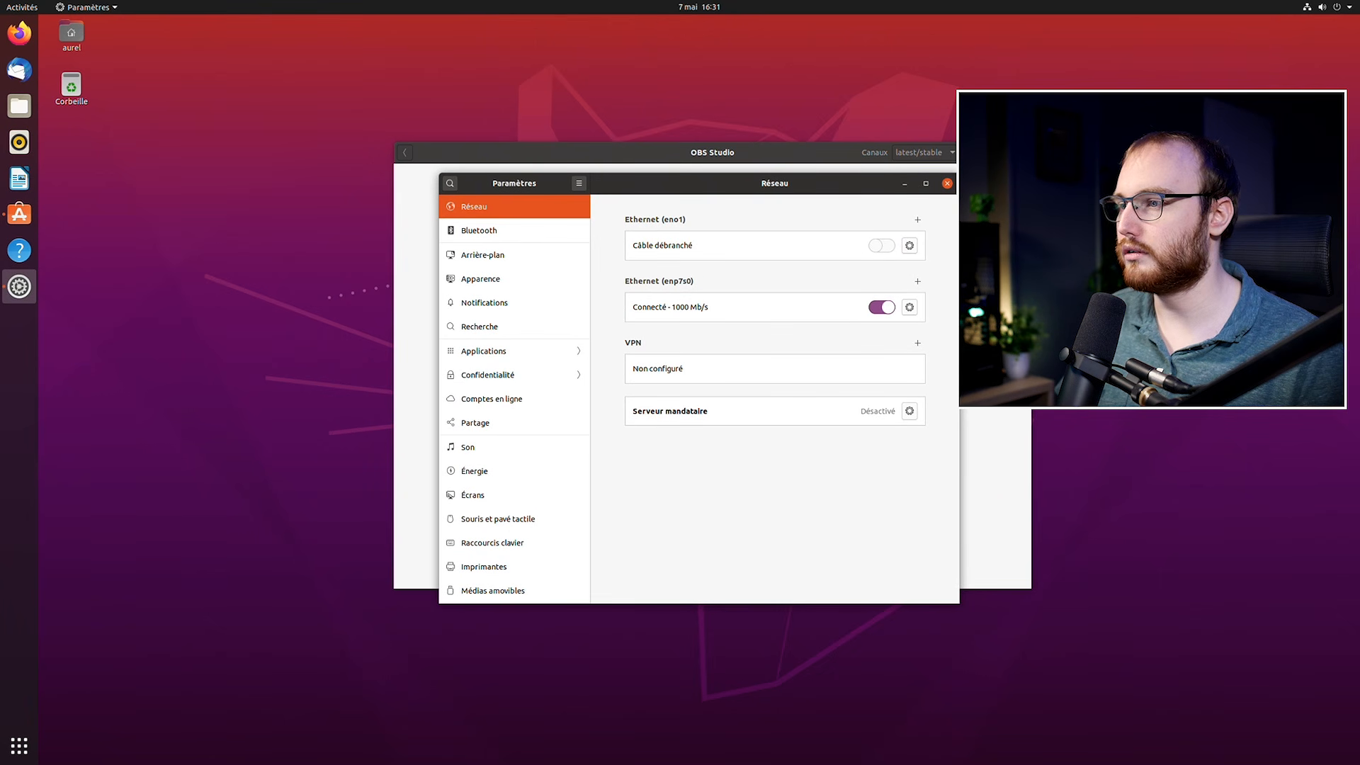
pyautogui.click(487, 237)
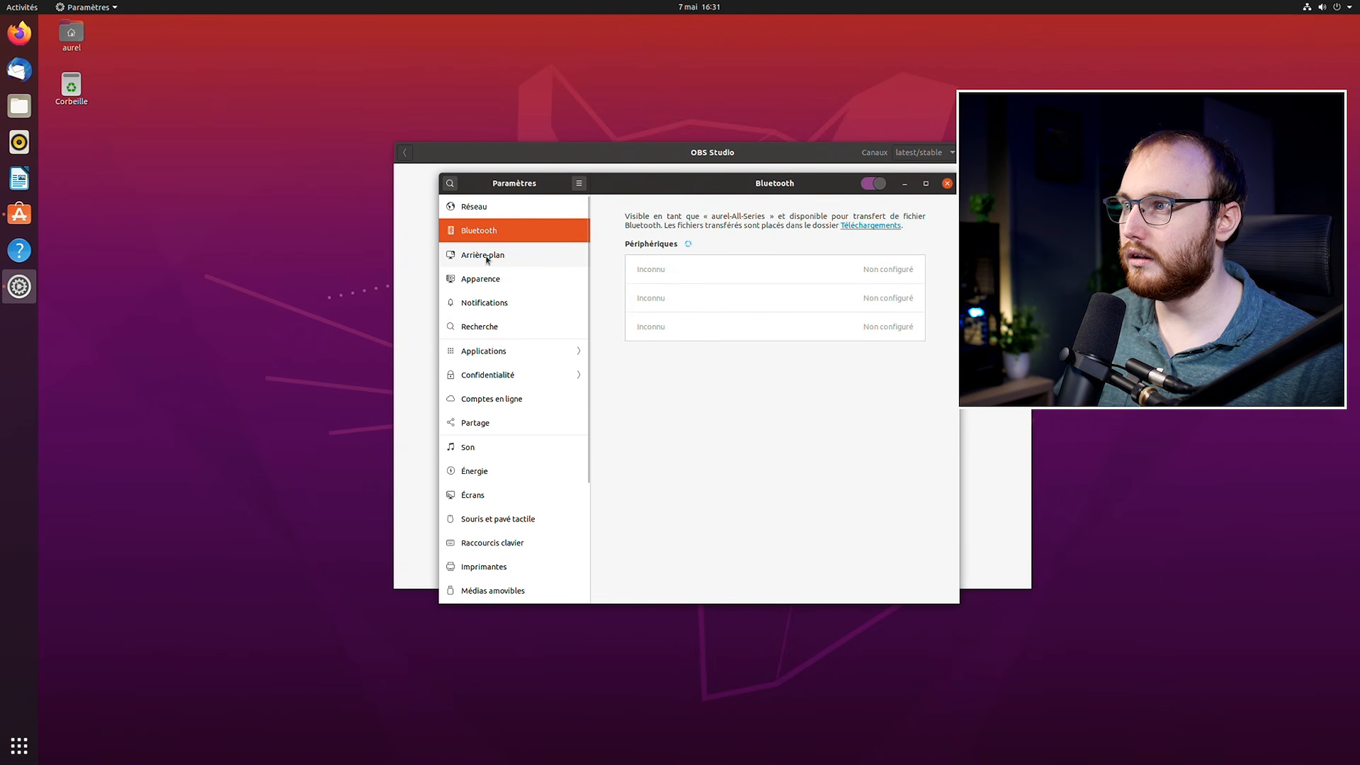
pyautogui.click(487, 257)
pyautogui.click(477, 282)
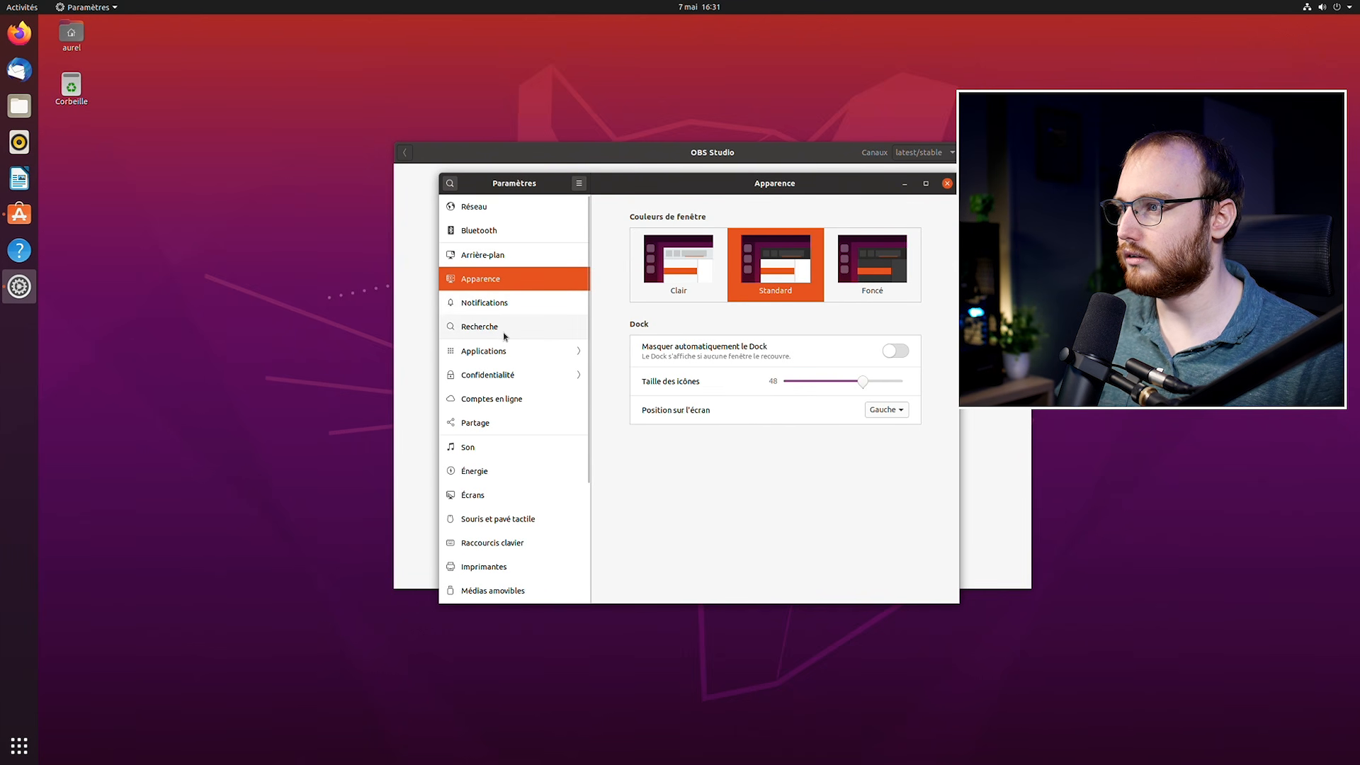
# Step: Set the display's refresh rate to 120,00 Hz and keep the change
pyautogui.click(473, 496)
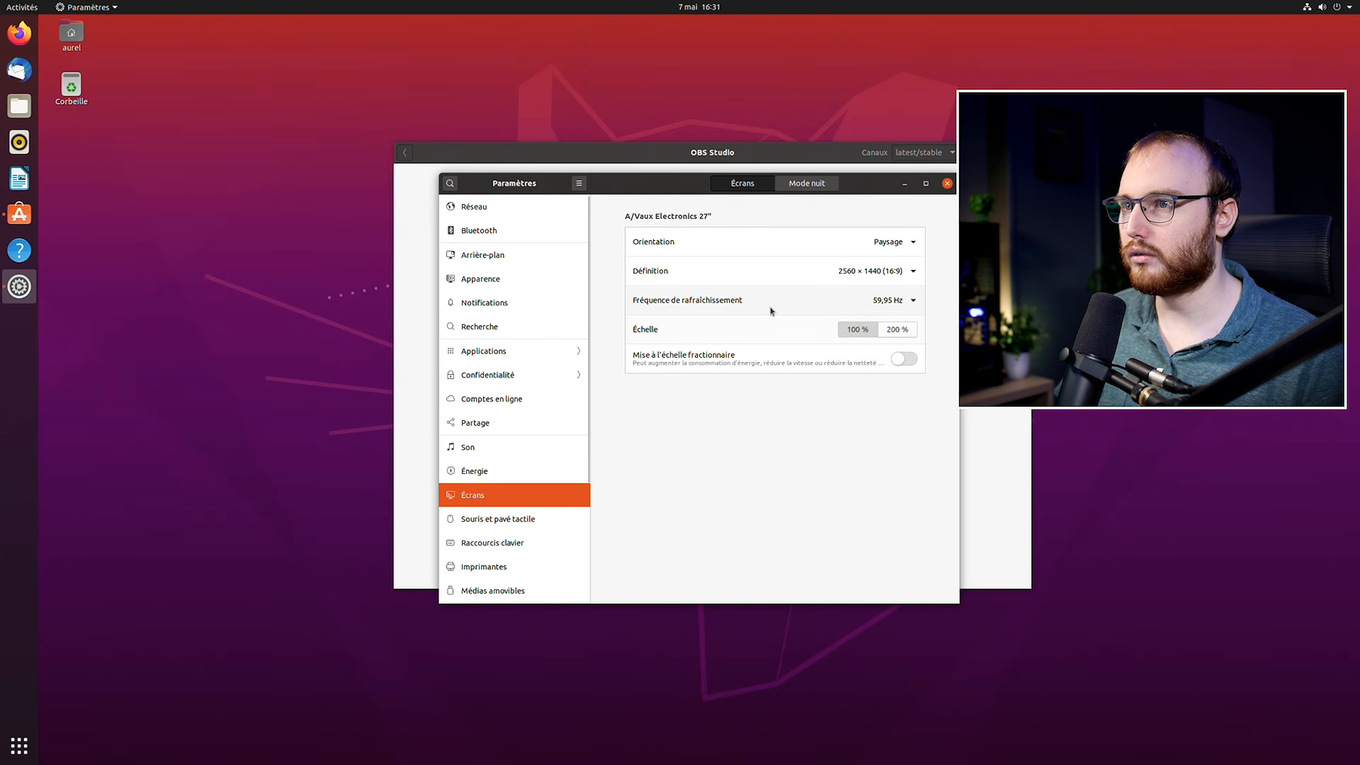
pyautogui.click(774, 306)
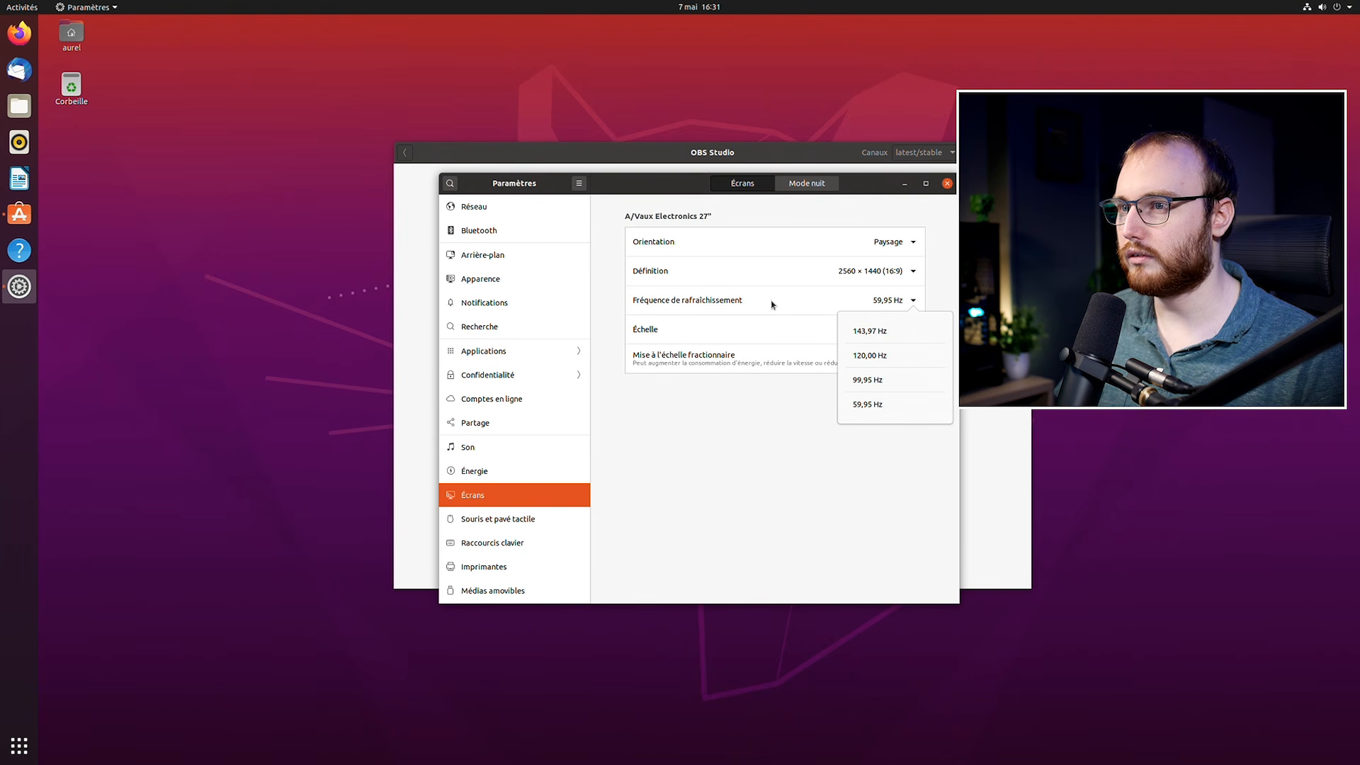
pyautogui.click(881, 356)
pyautogui.click(930, 186)
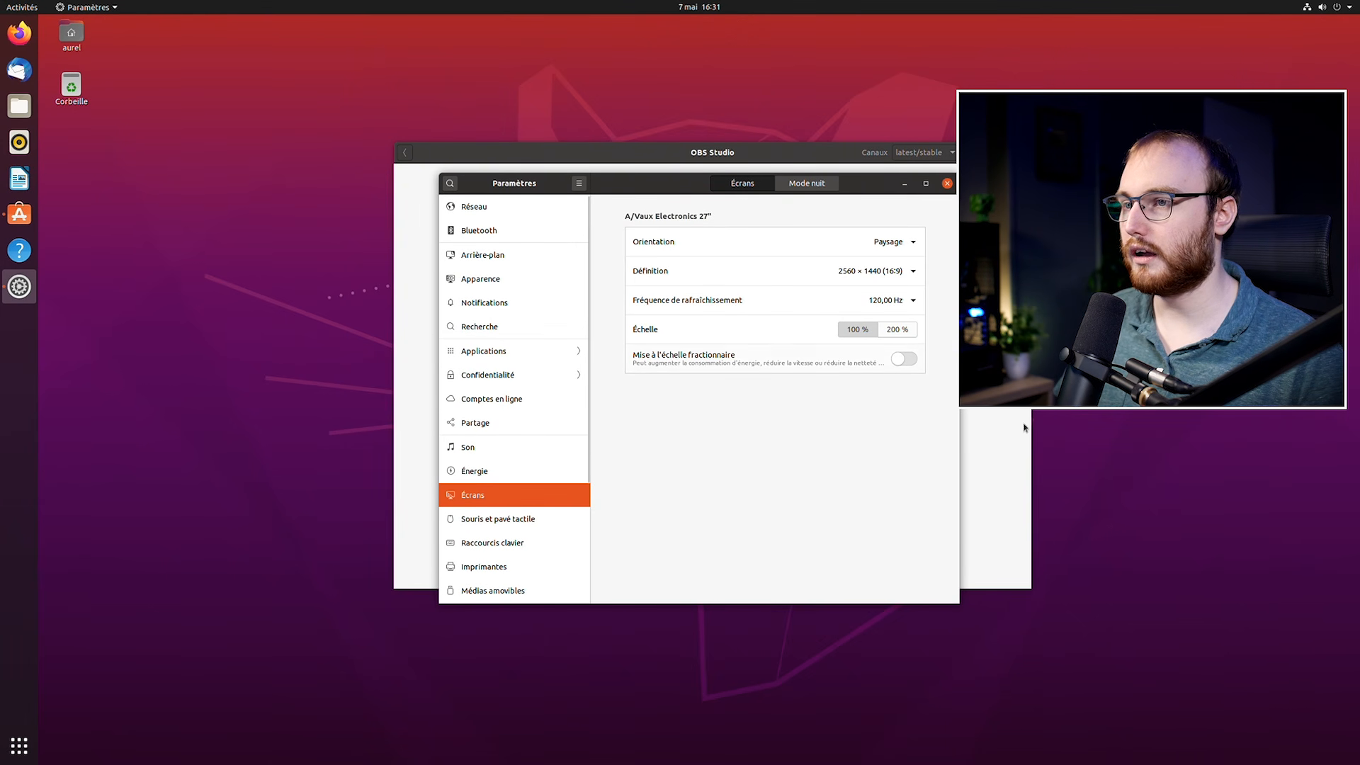
# Step: Review the mouse and keyboard shortcut settings, then close the settings and Ubuntu Software windows
pyautogui.click(481, 519)
pyautogui.click(547, 543)
pyautogui.scroll(-3, 528, 480)
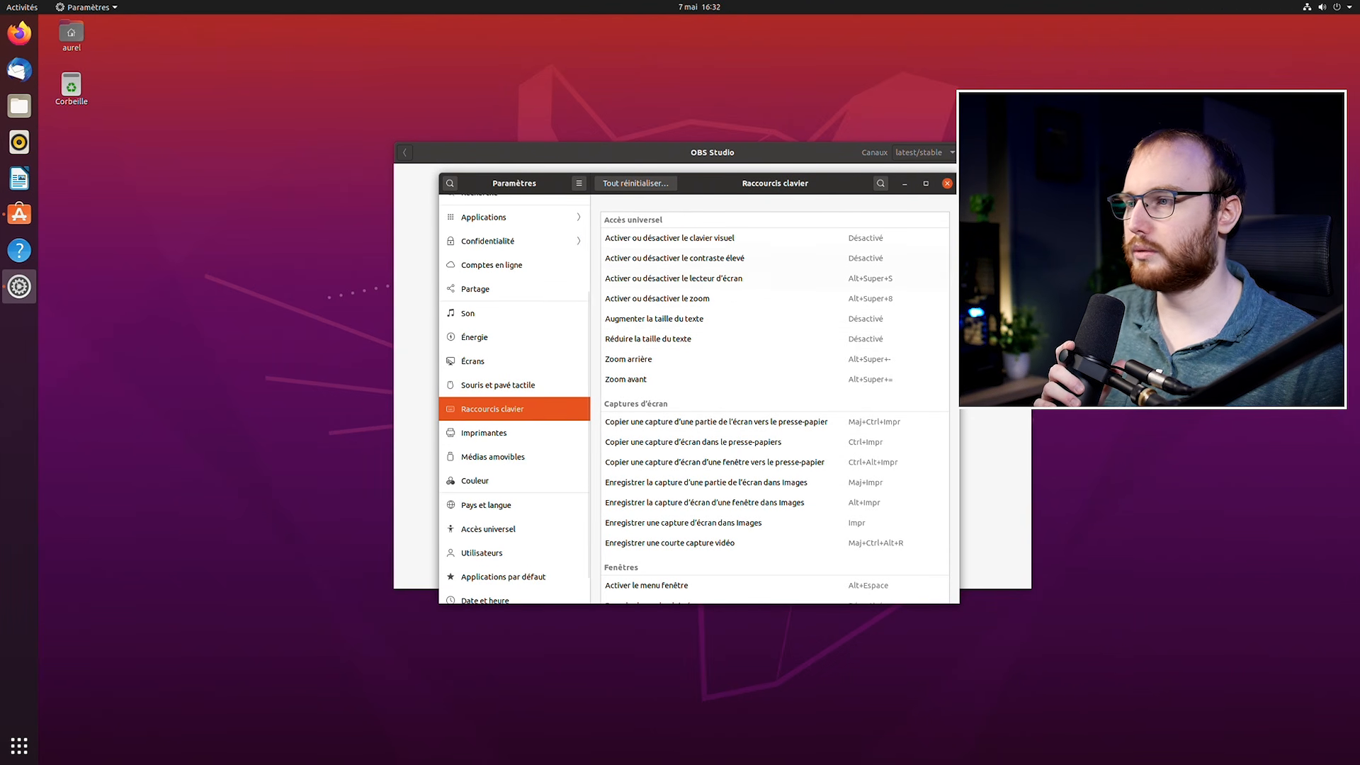
pyautogui.click(947, 183)
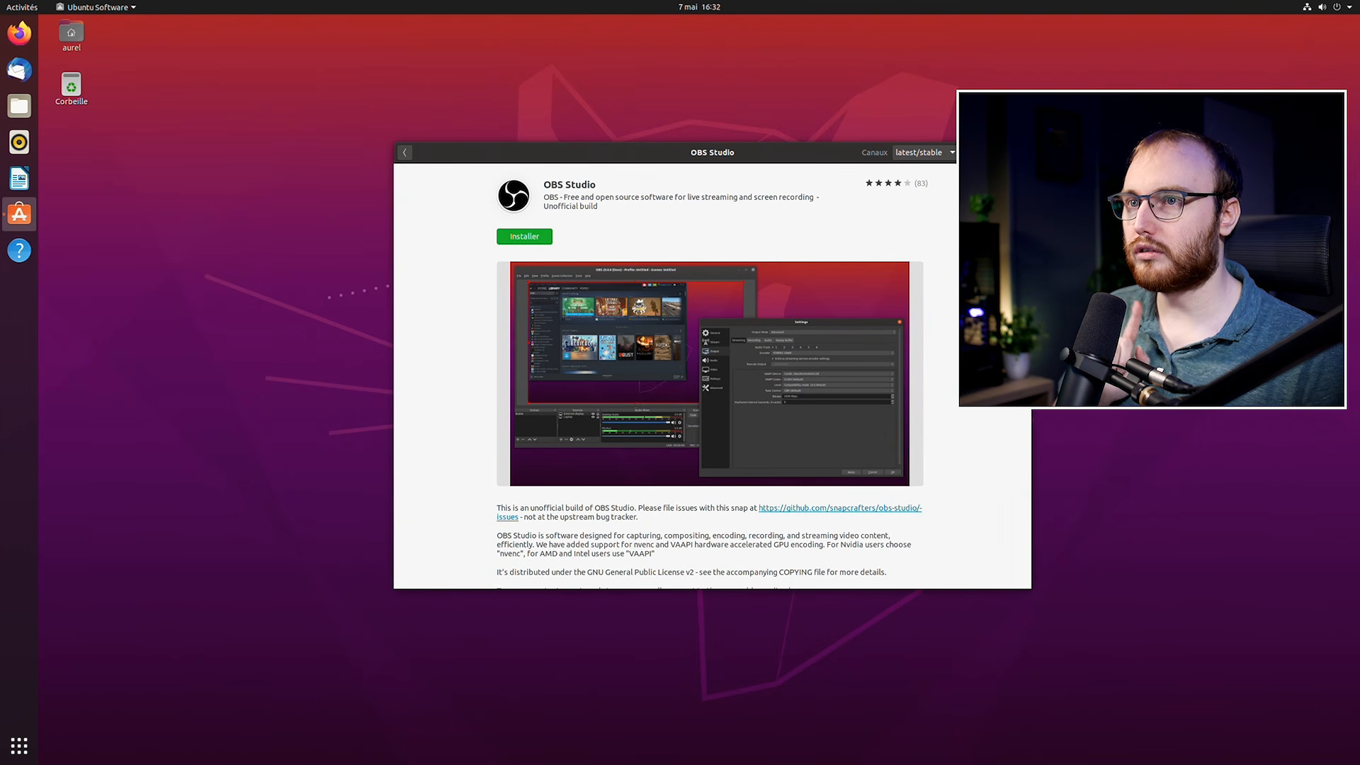
pyautogui.click(1018, 153)
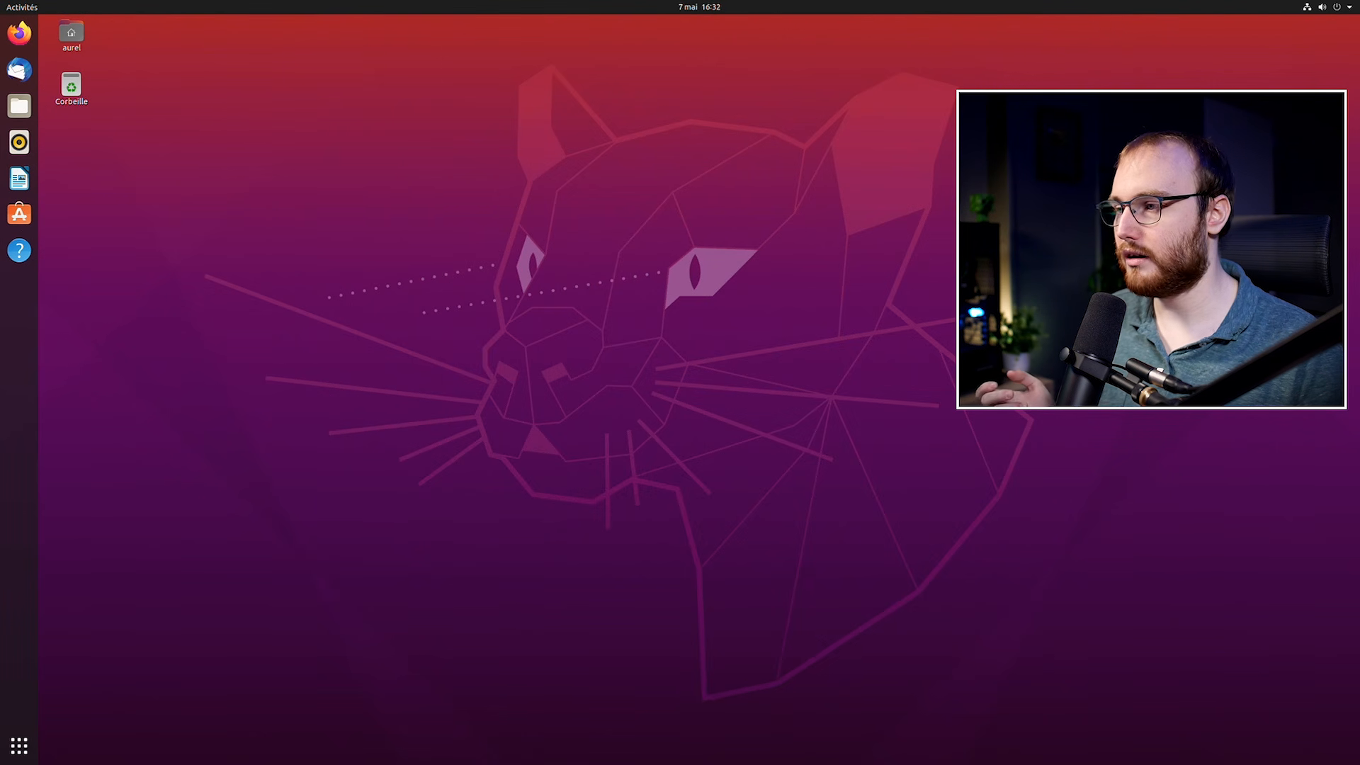
# Step: Look through all installed applications, open NVIDIA X Server Settings and place its window near the middle of the desktop
pyautogui.press('super+a')
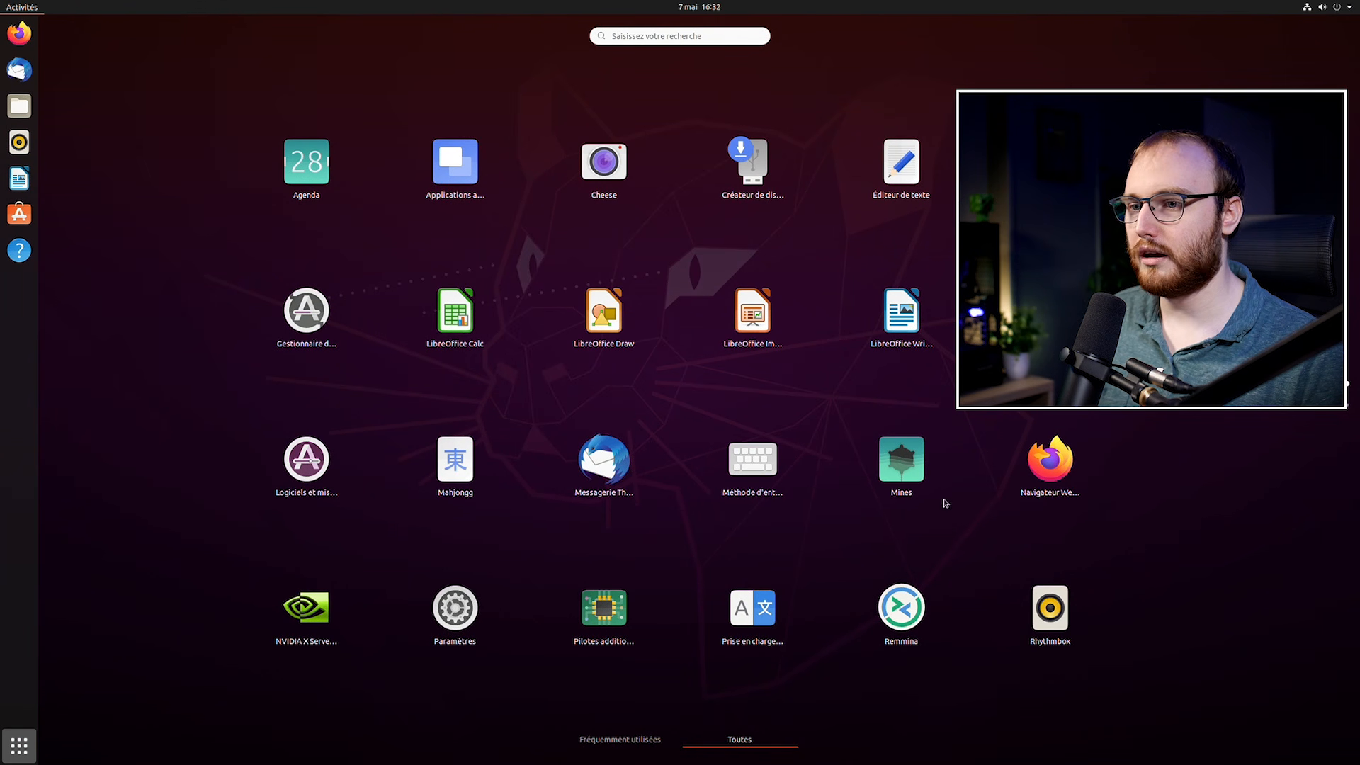
pyautogui.scroll(-1, 971, 417)
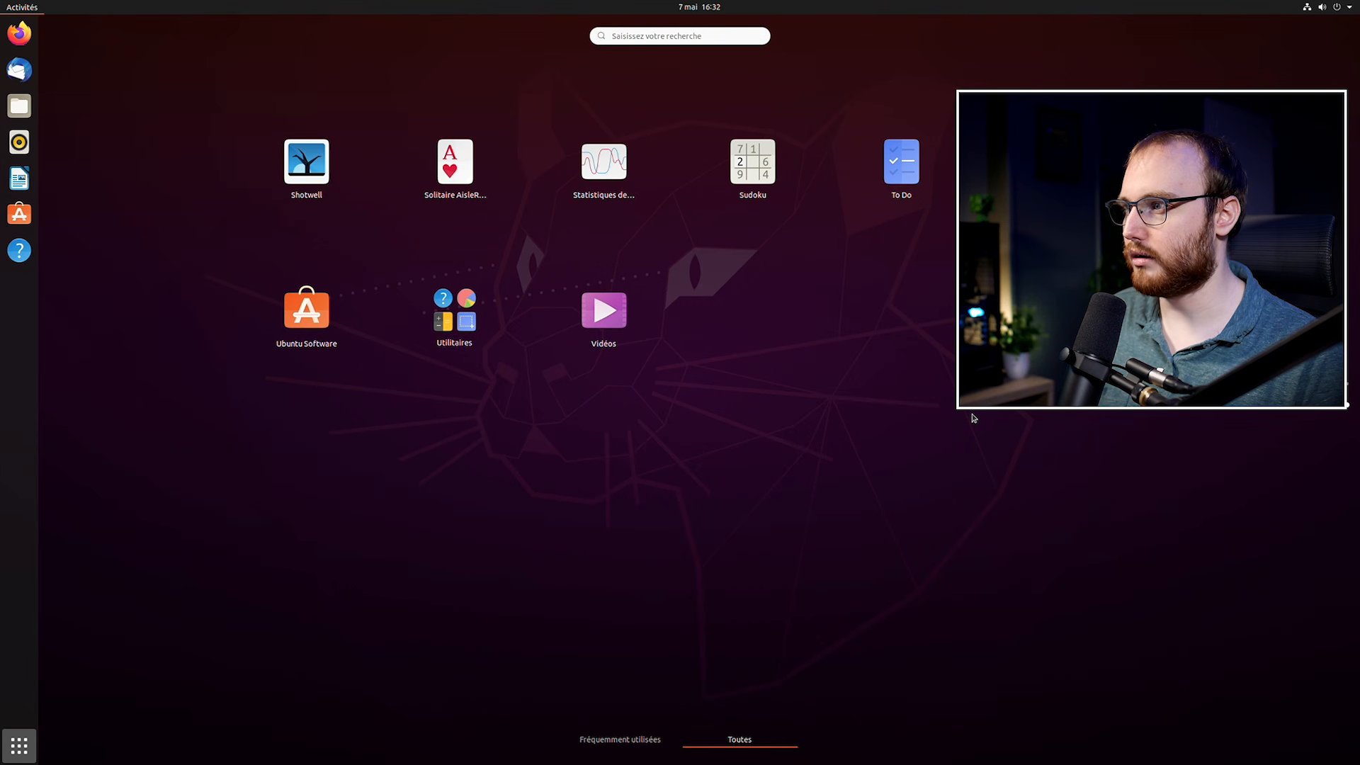
pyautogui.scroll(1, 973, 418)
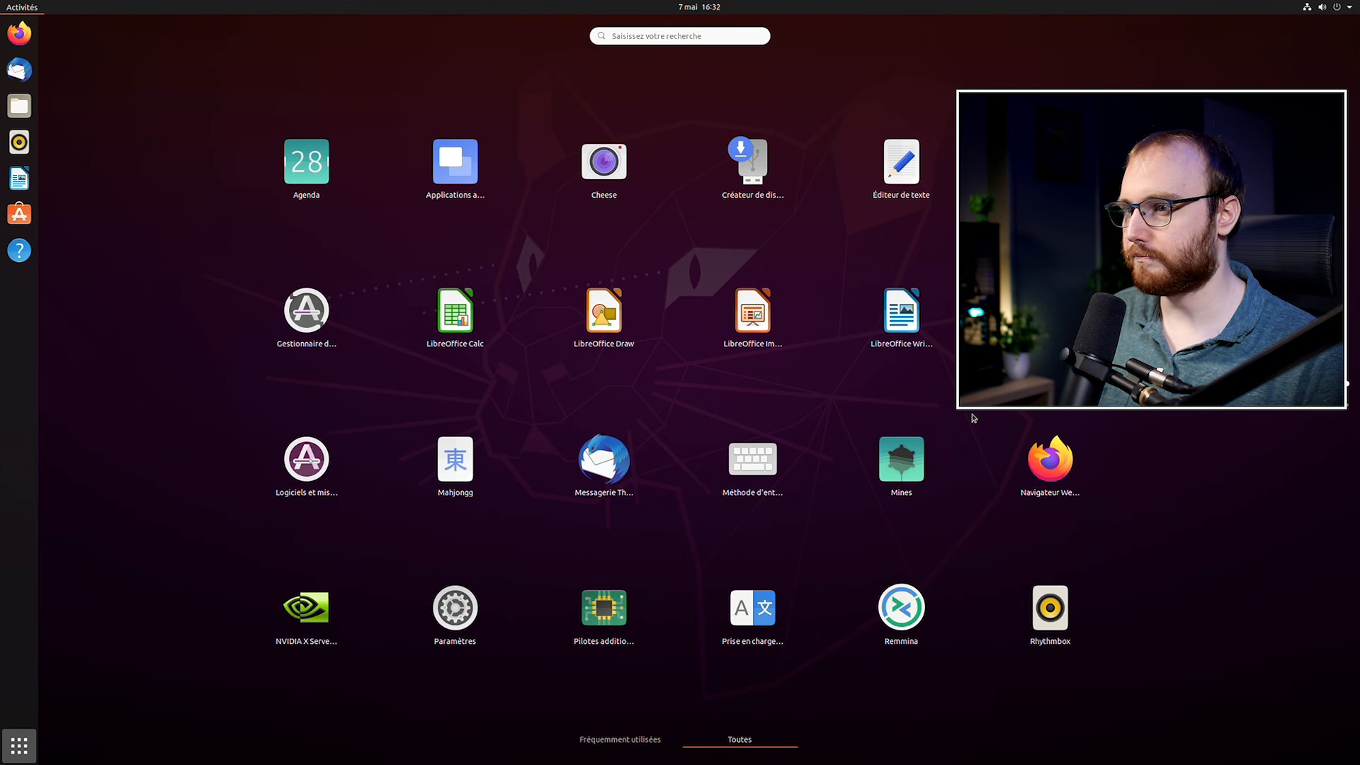
pyautogui.click(300, 626)
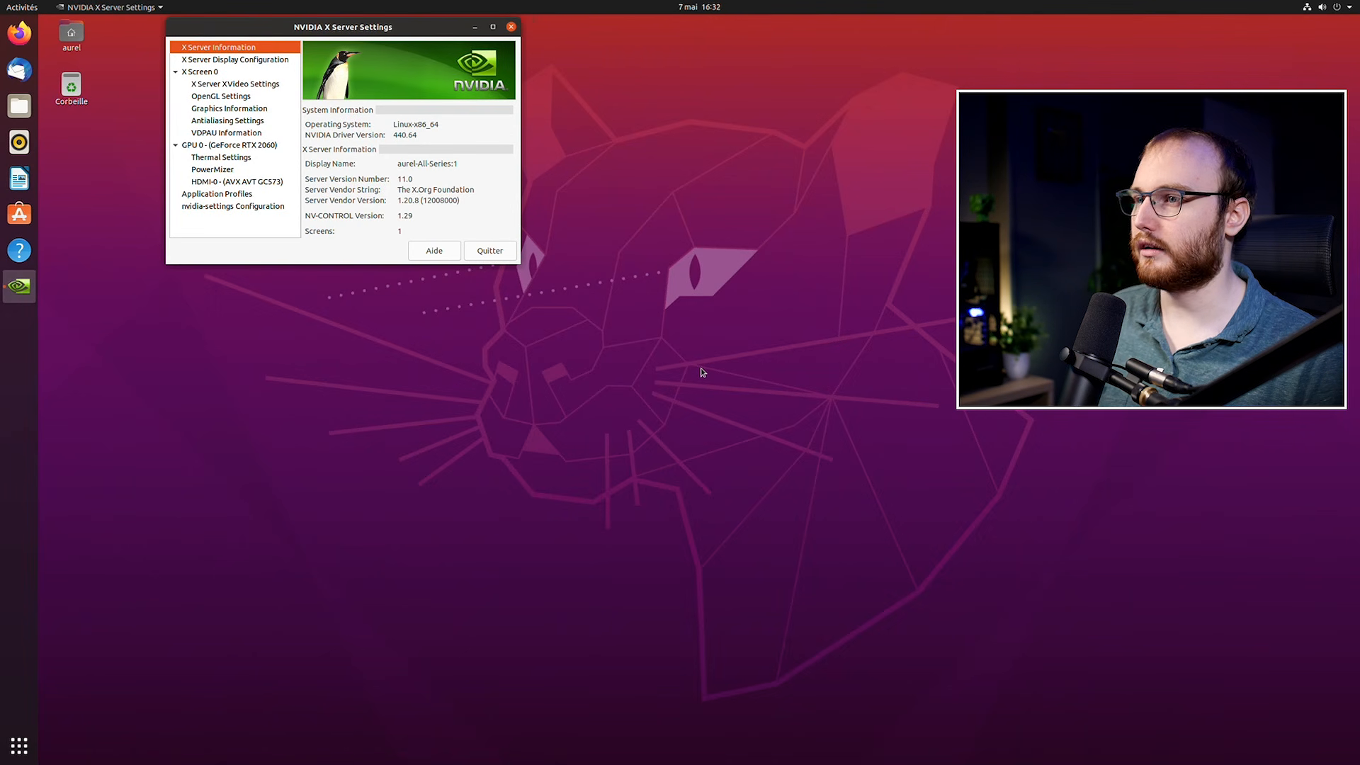
pyautogui.moveTo(389, 33); pyautogui.dragTo(792, 306)
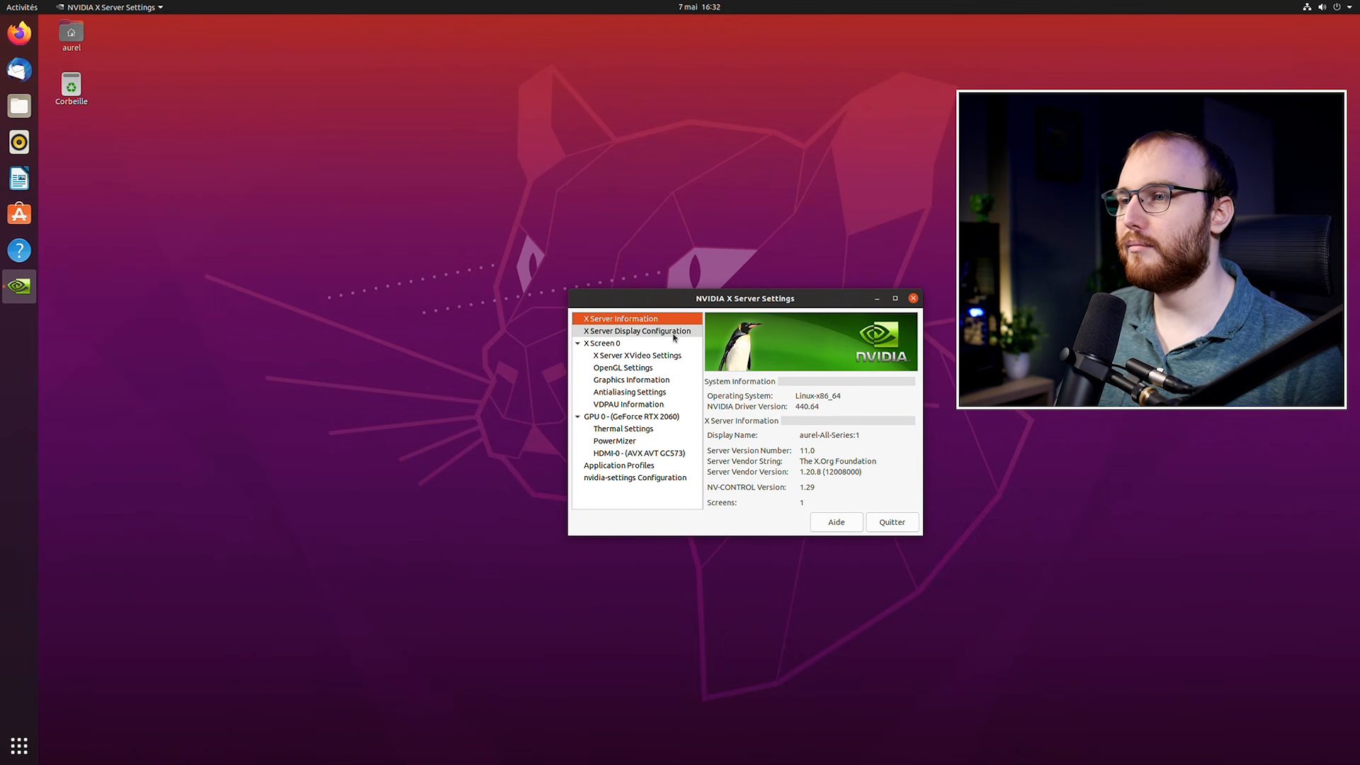
# Step: Review the NVIDIA display configuration, XVideo, OpenGL, antialiasing, GPU information and thermal settings pages
pyautogui.click(629, 332)
pyautogui.click(627, 355)
pyautogui.click(623, 366)
pyautogui.click(618, 392)
pyautogui.click(620, 417)
pyautogui.click(617, 429)
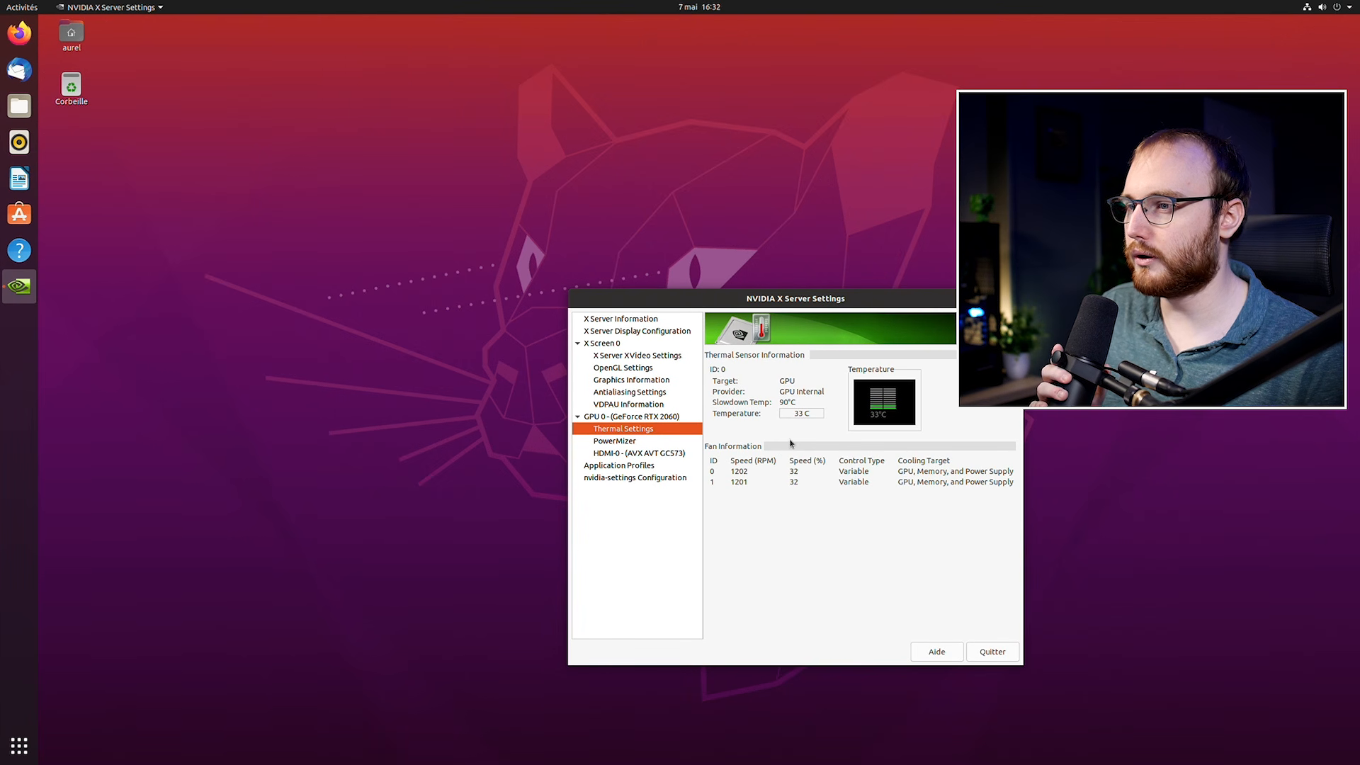
# Step: Set the PowerMizer preferred mode to Prefer Maximum Performance and quit NVIDIA X Server Settings
pyautogui.click(614, 442)
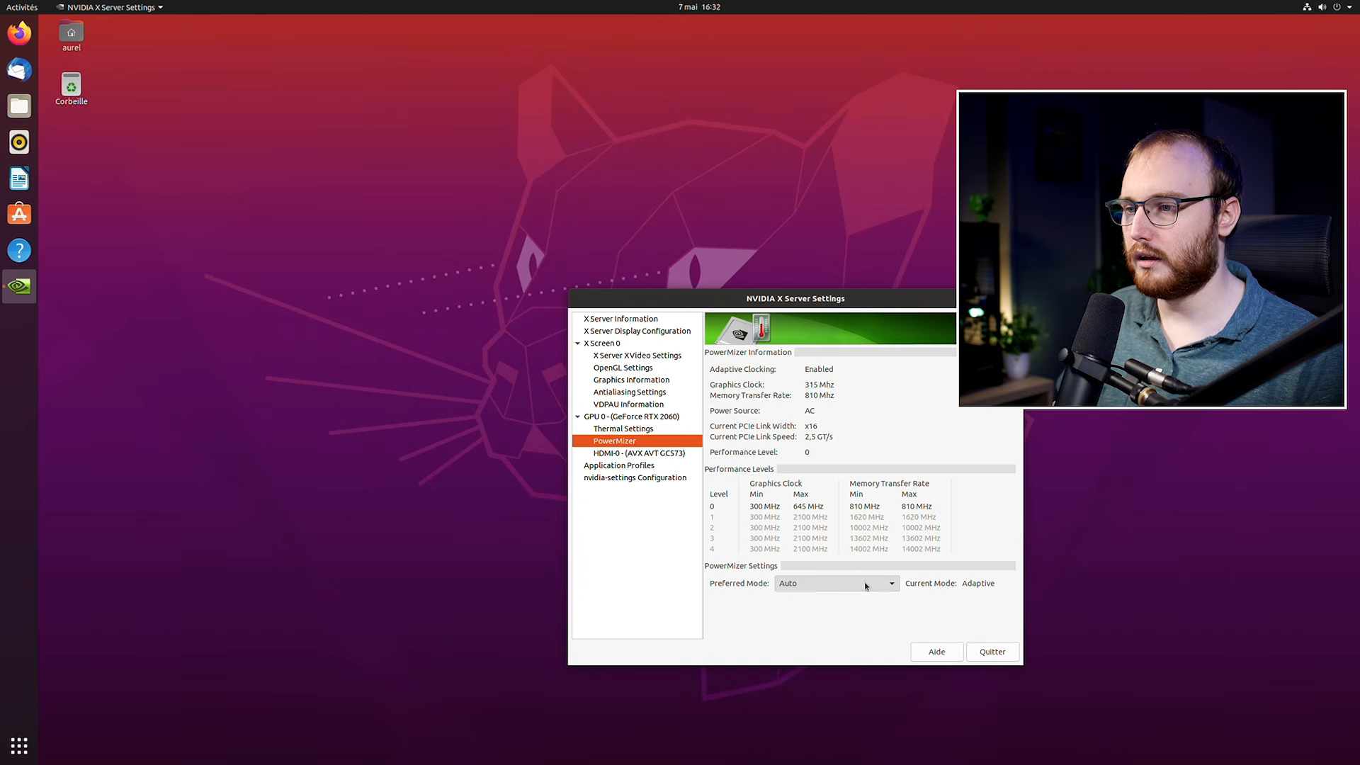
pyautogui.click(892, 586)
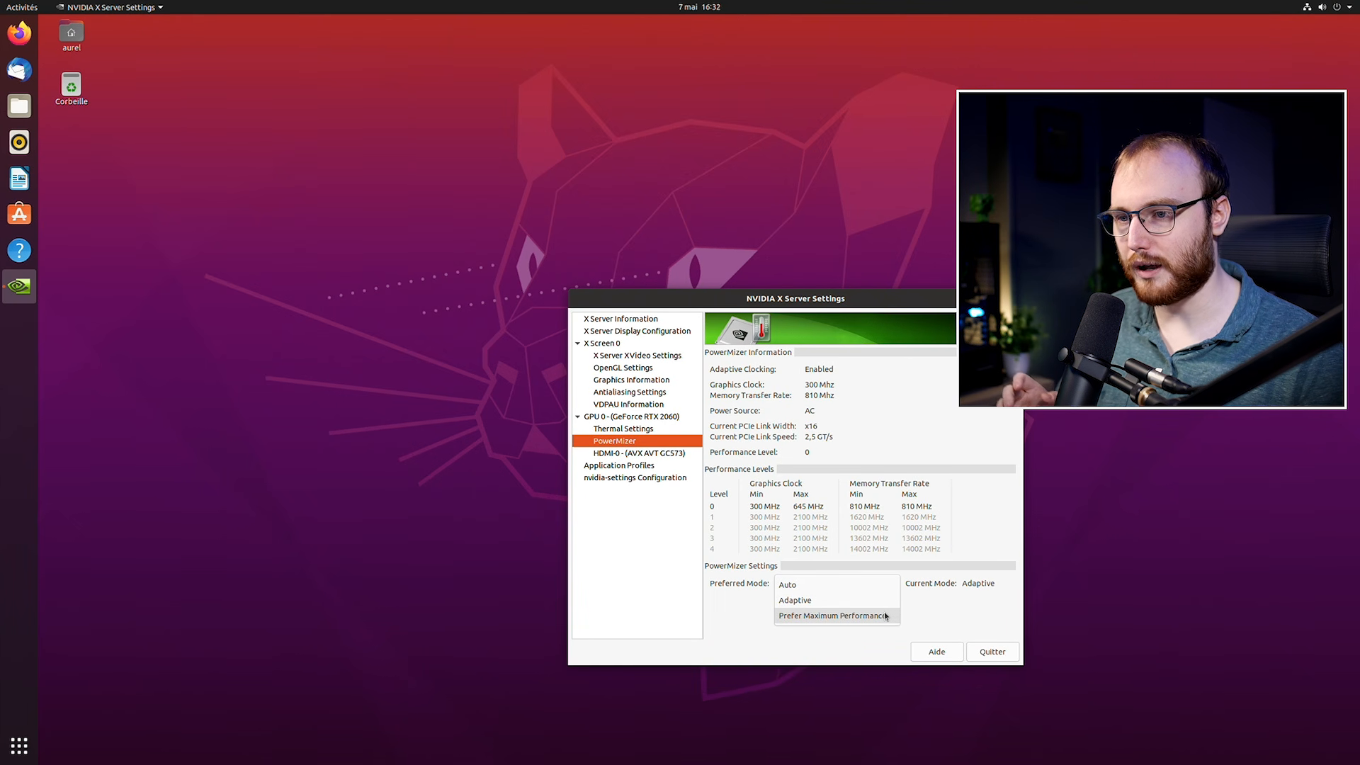
pyautogui.click(885, 616)
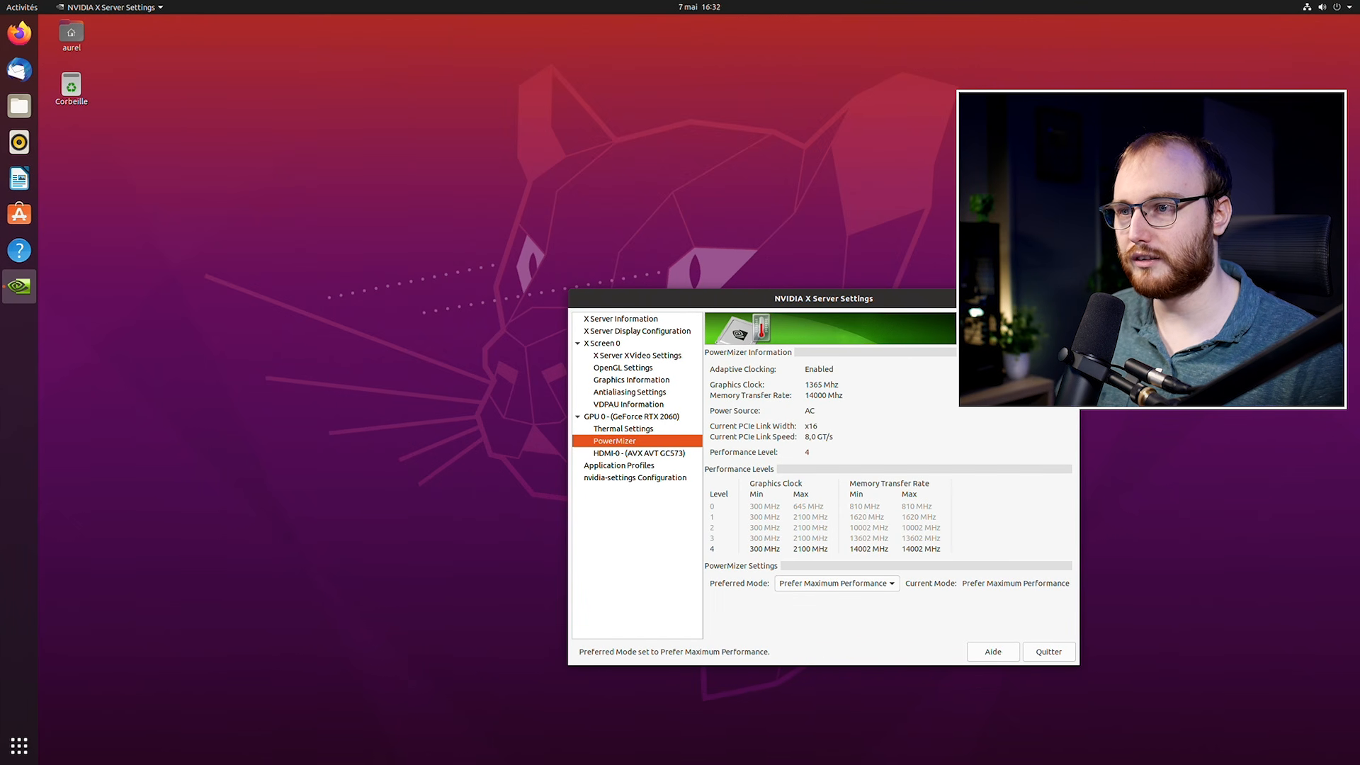
pyautogui.click(1049, 652)
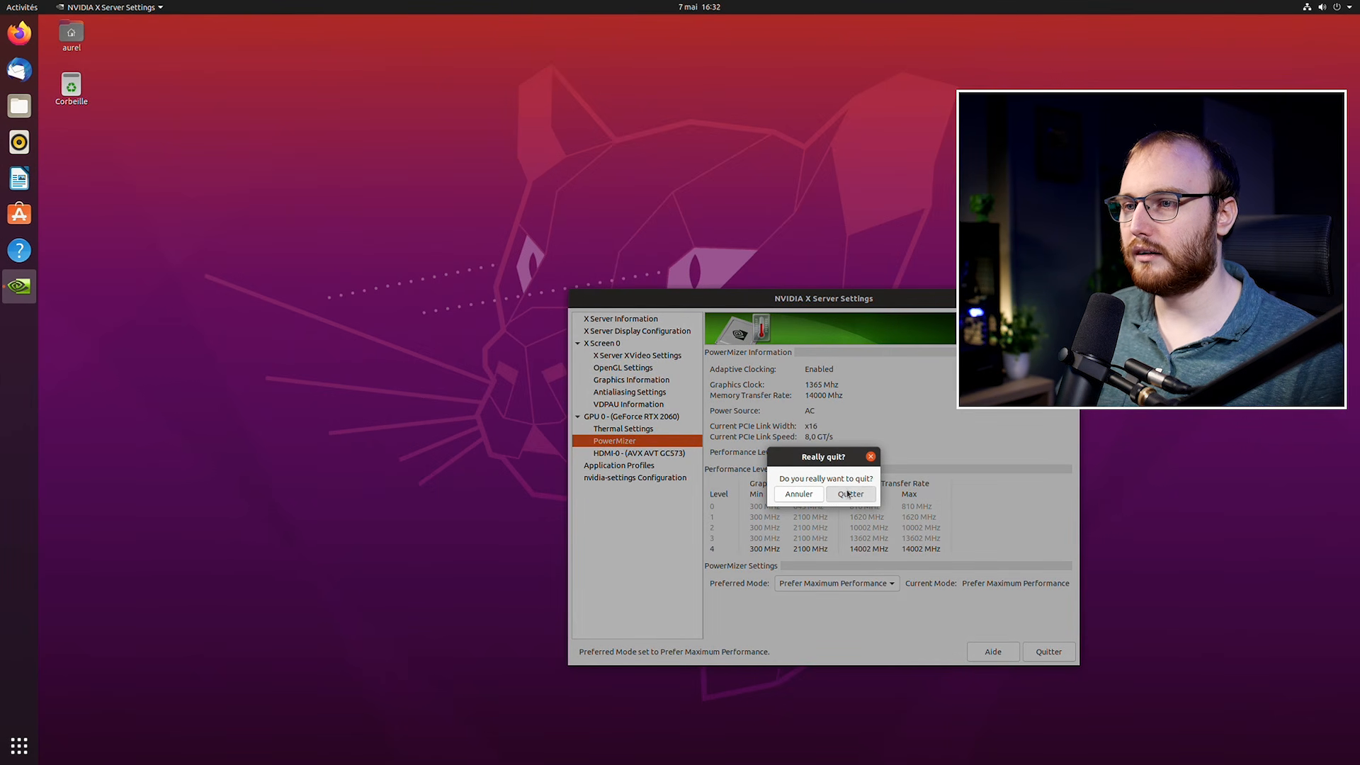
pyautogui.click(849, 494)
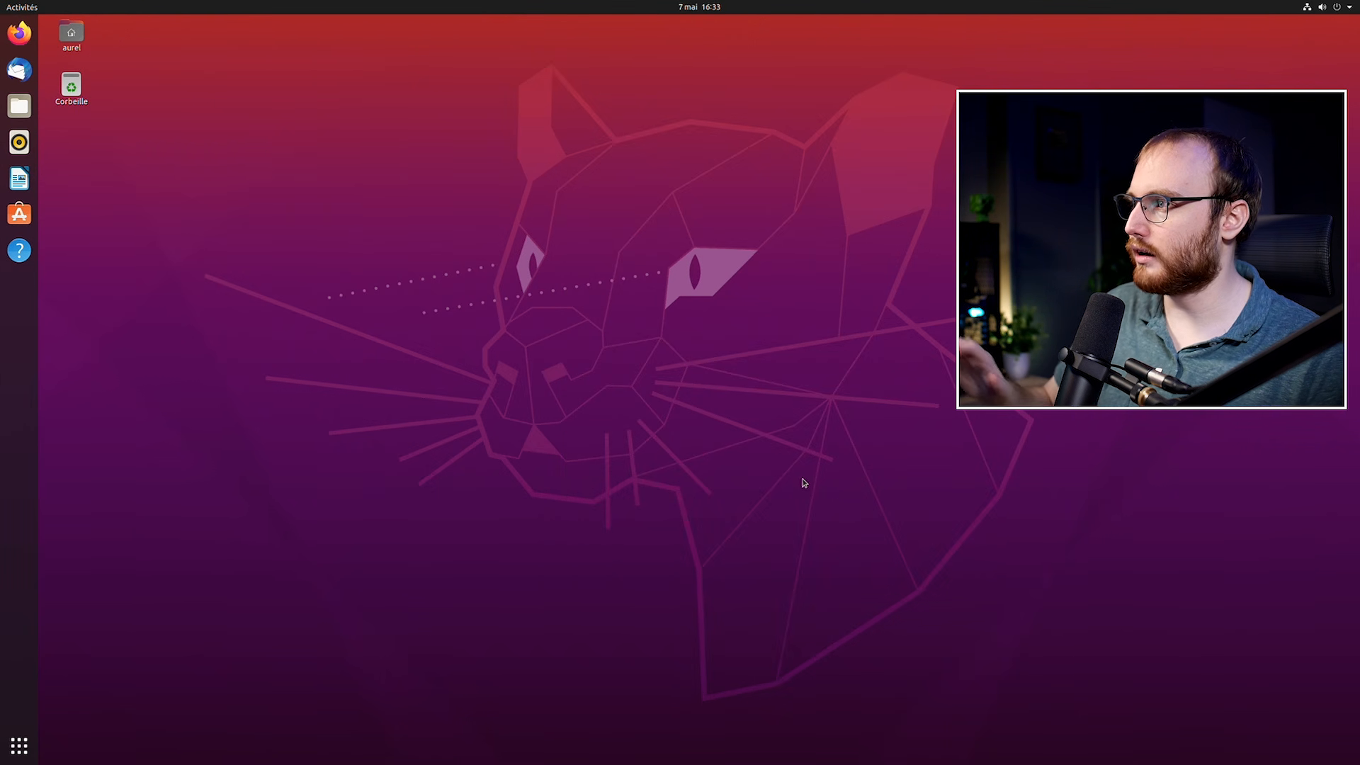